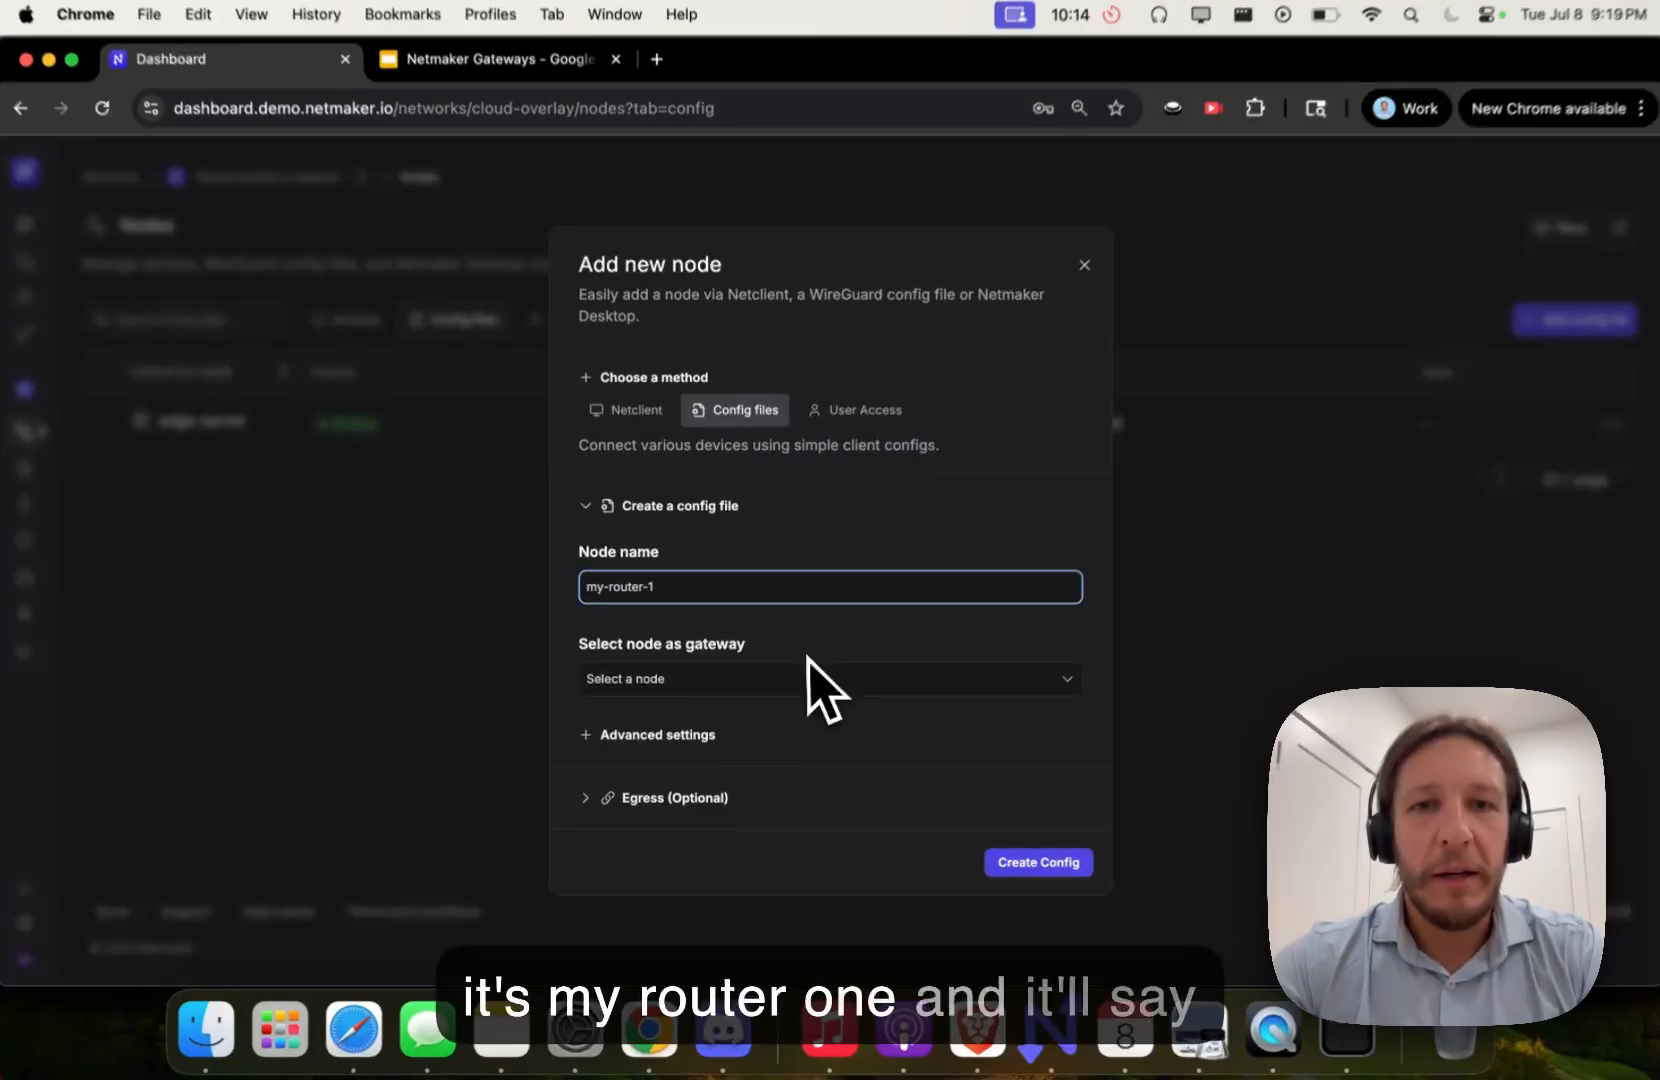
# - Create config file my-router-1 with cloud-linux as its gateway node
pyautogui.click(812, 680)
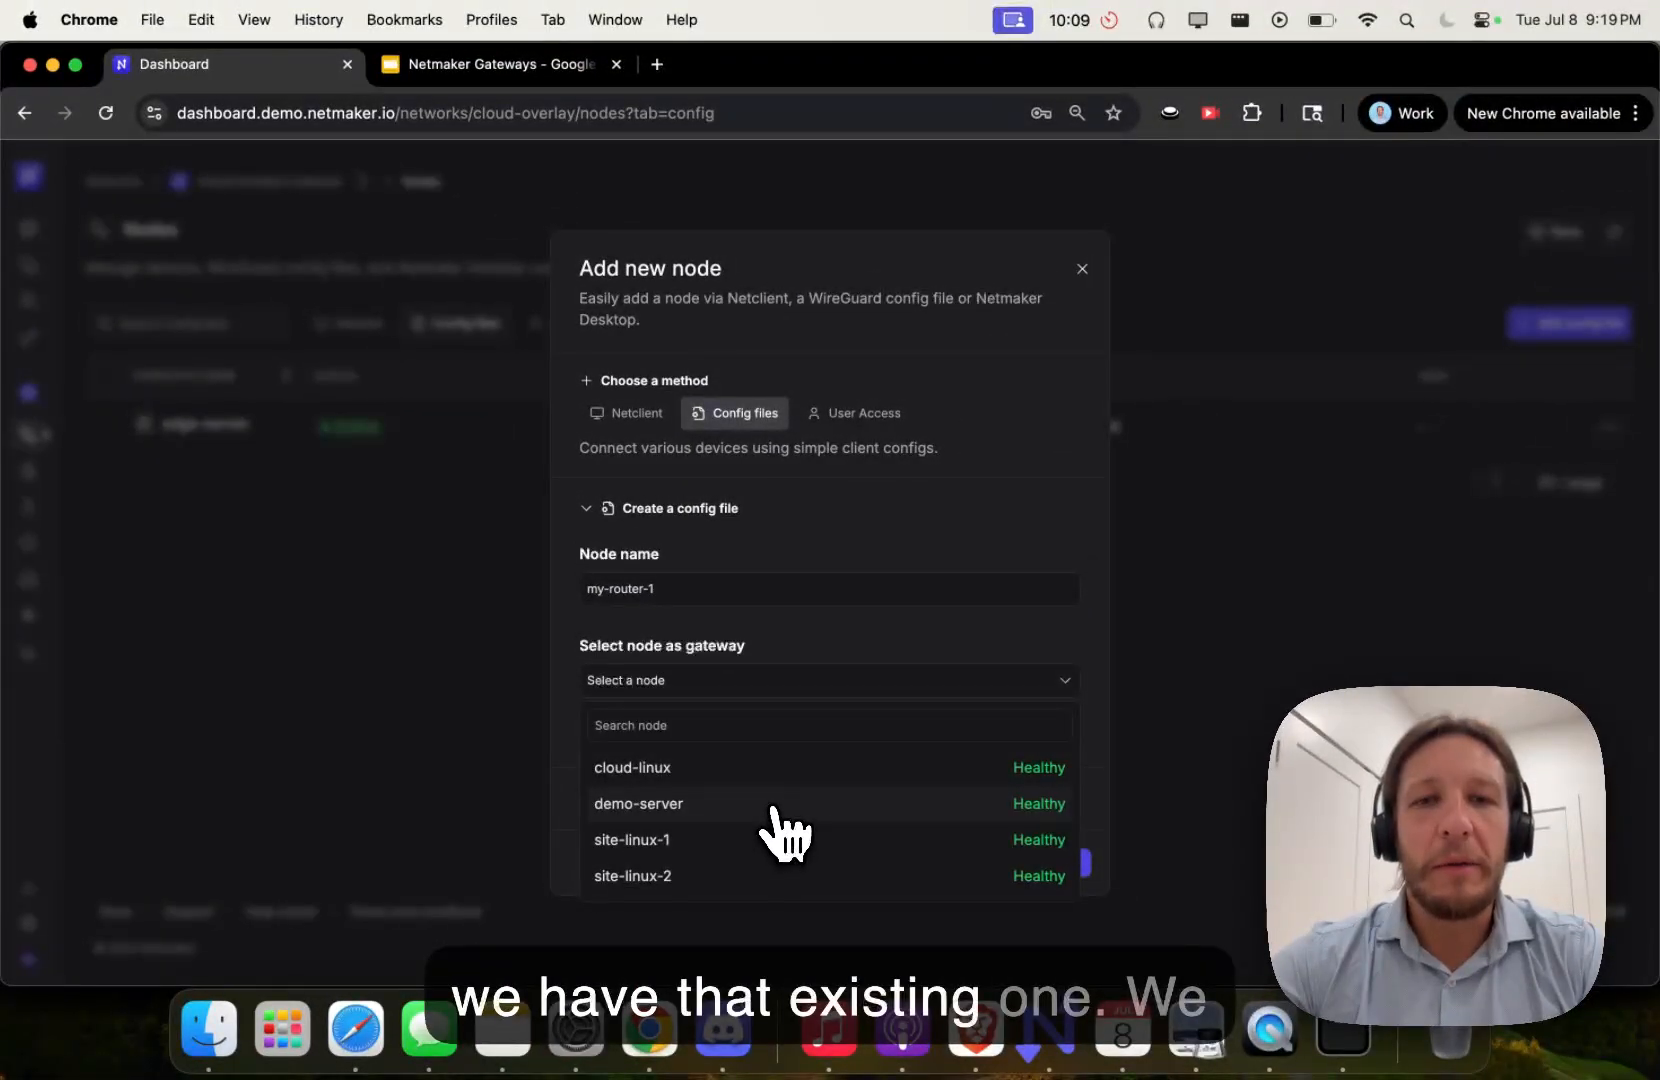
pyautogui.click(754, 772)
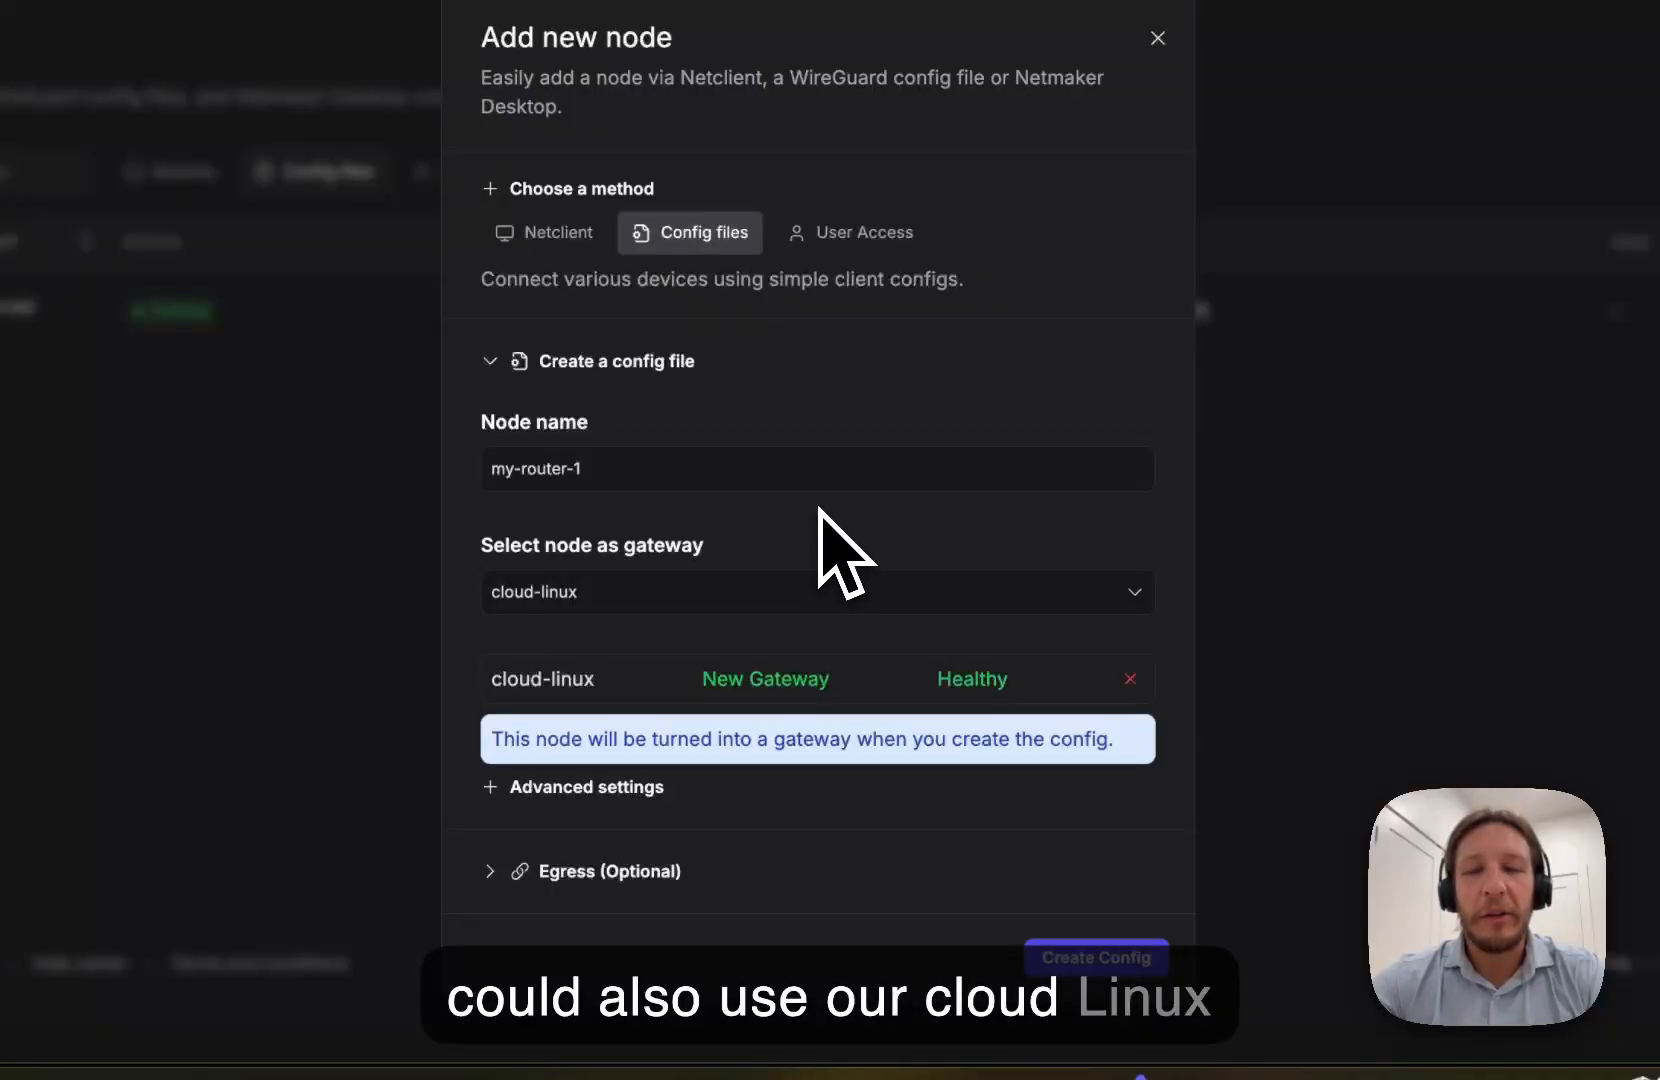
pyautogui.tripleClick(637, 735)
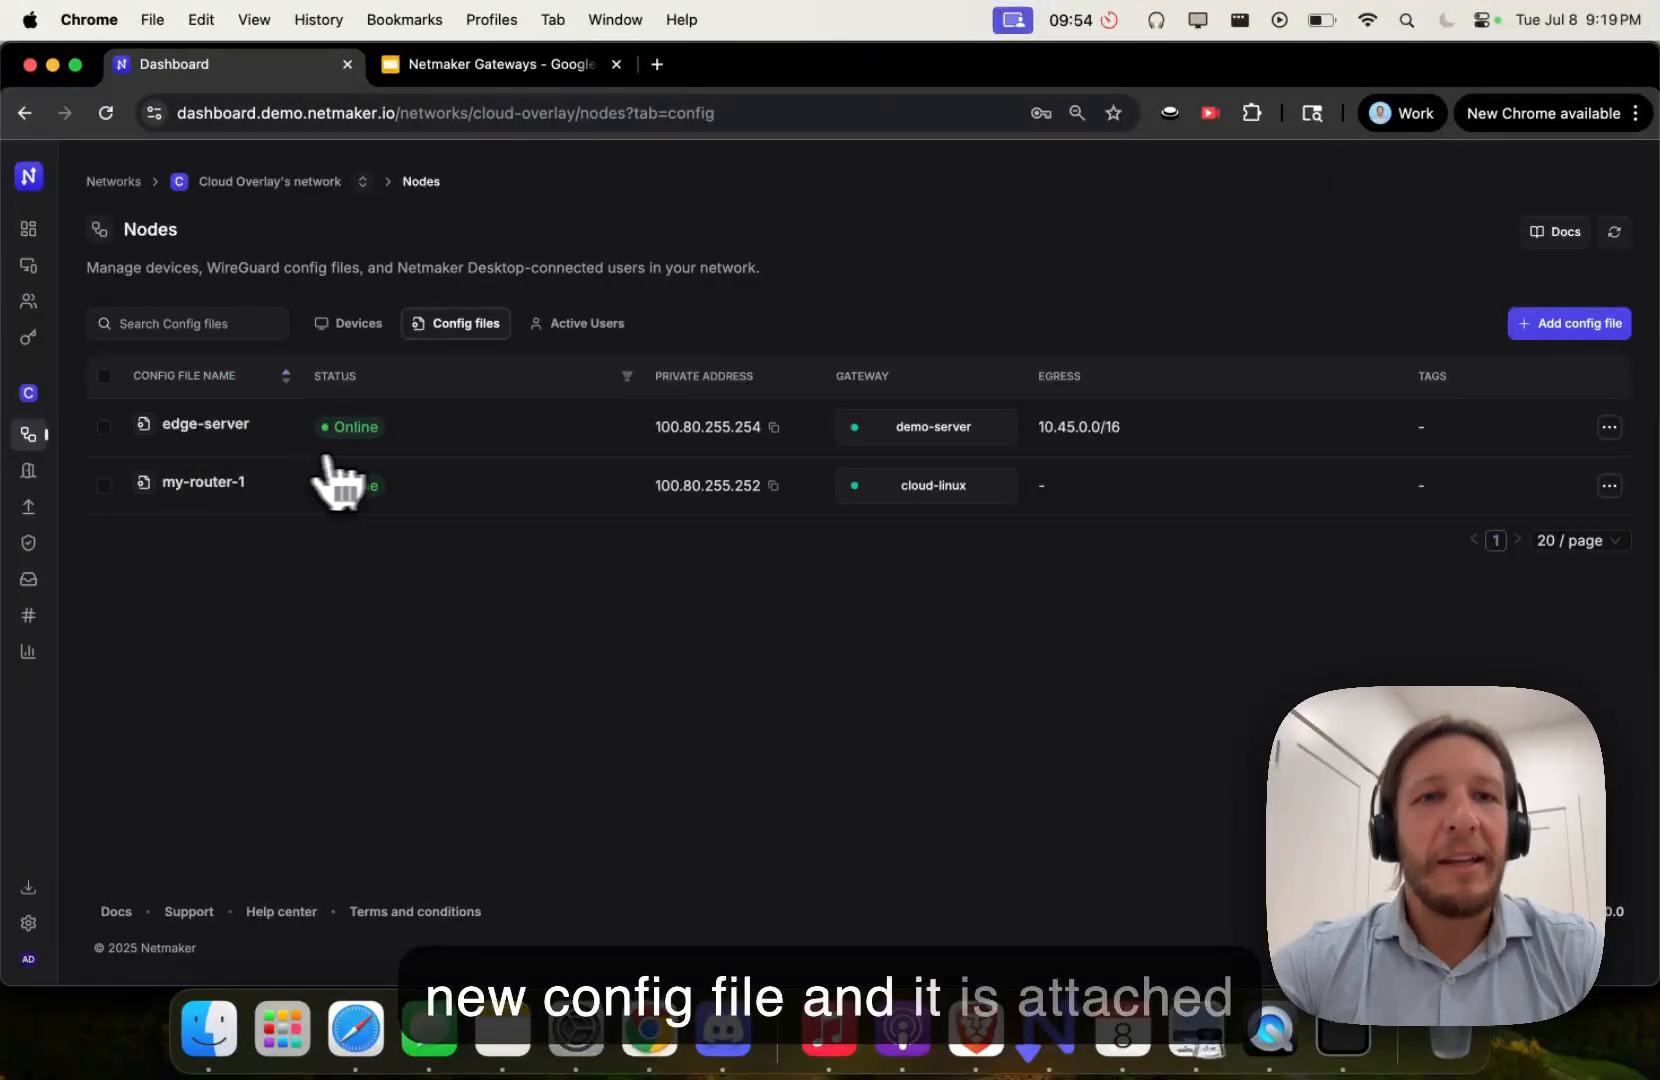
# - On the Gateways page, review cloud-linux's config files and connected users
pyautogui.click(82, 474)
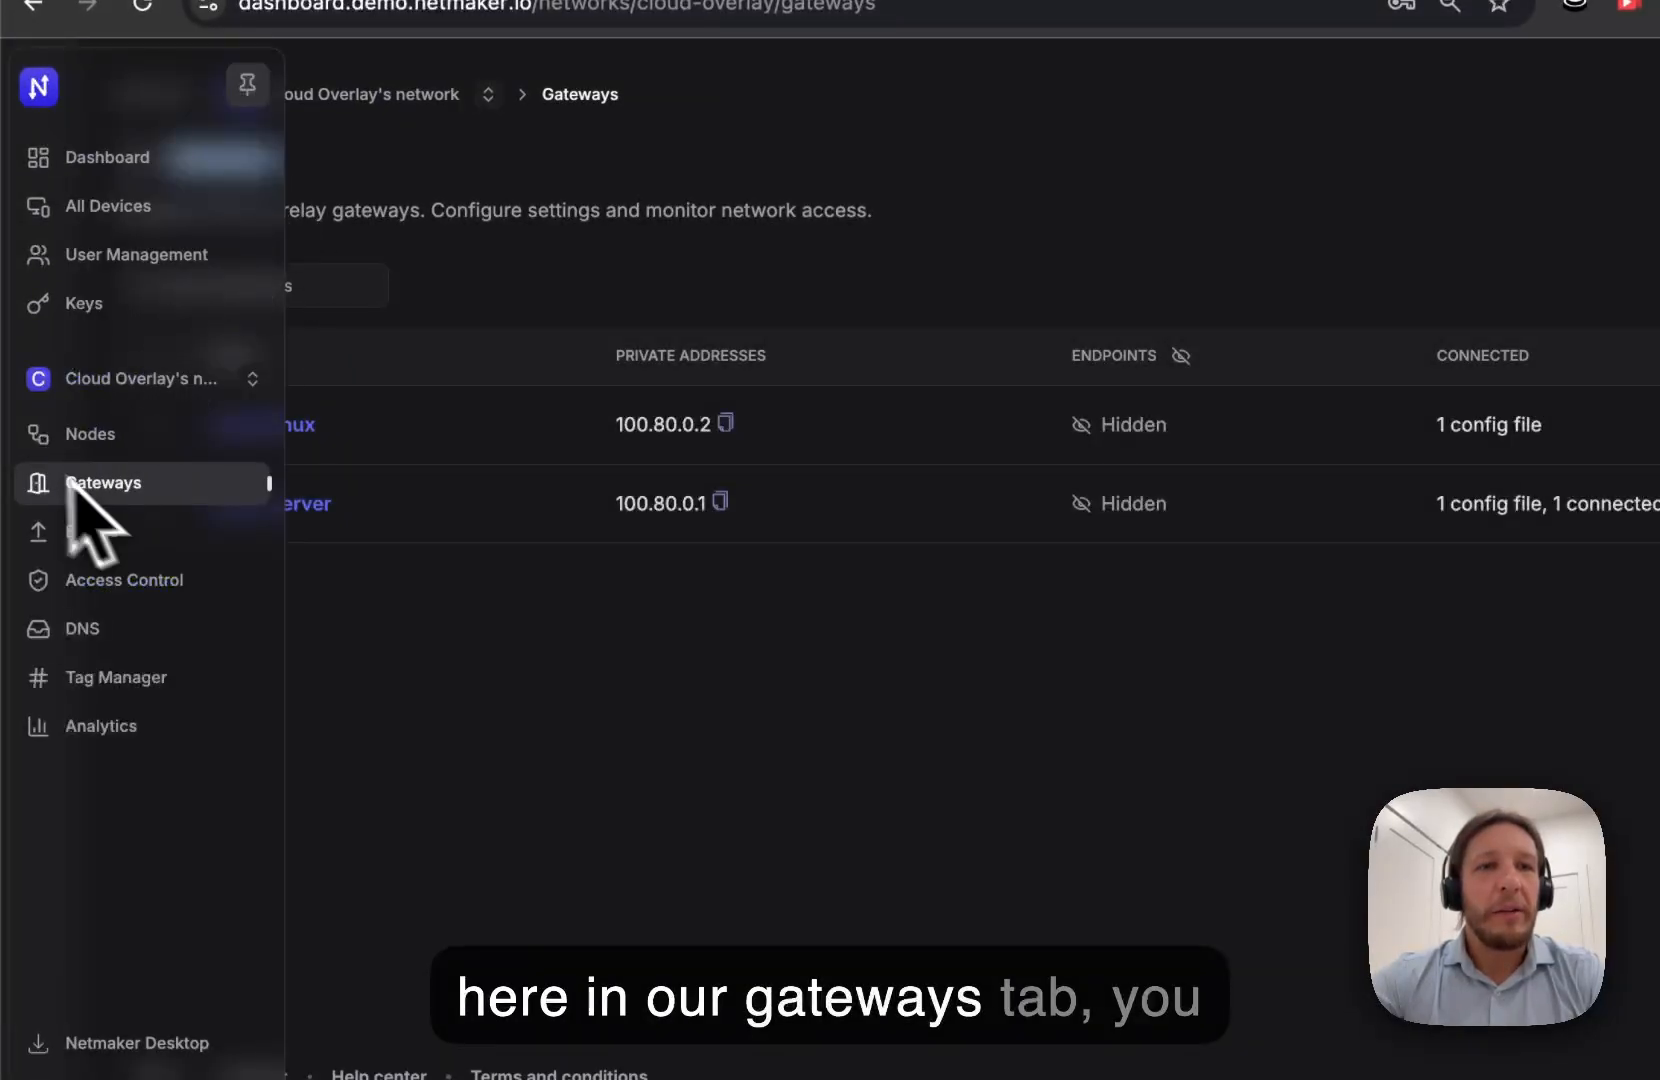
pyautogui.click(463, 640)
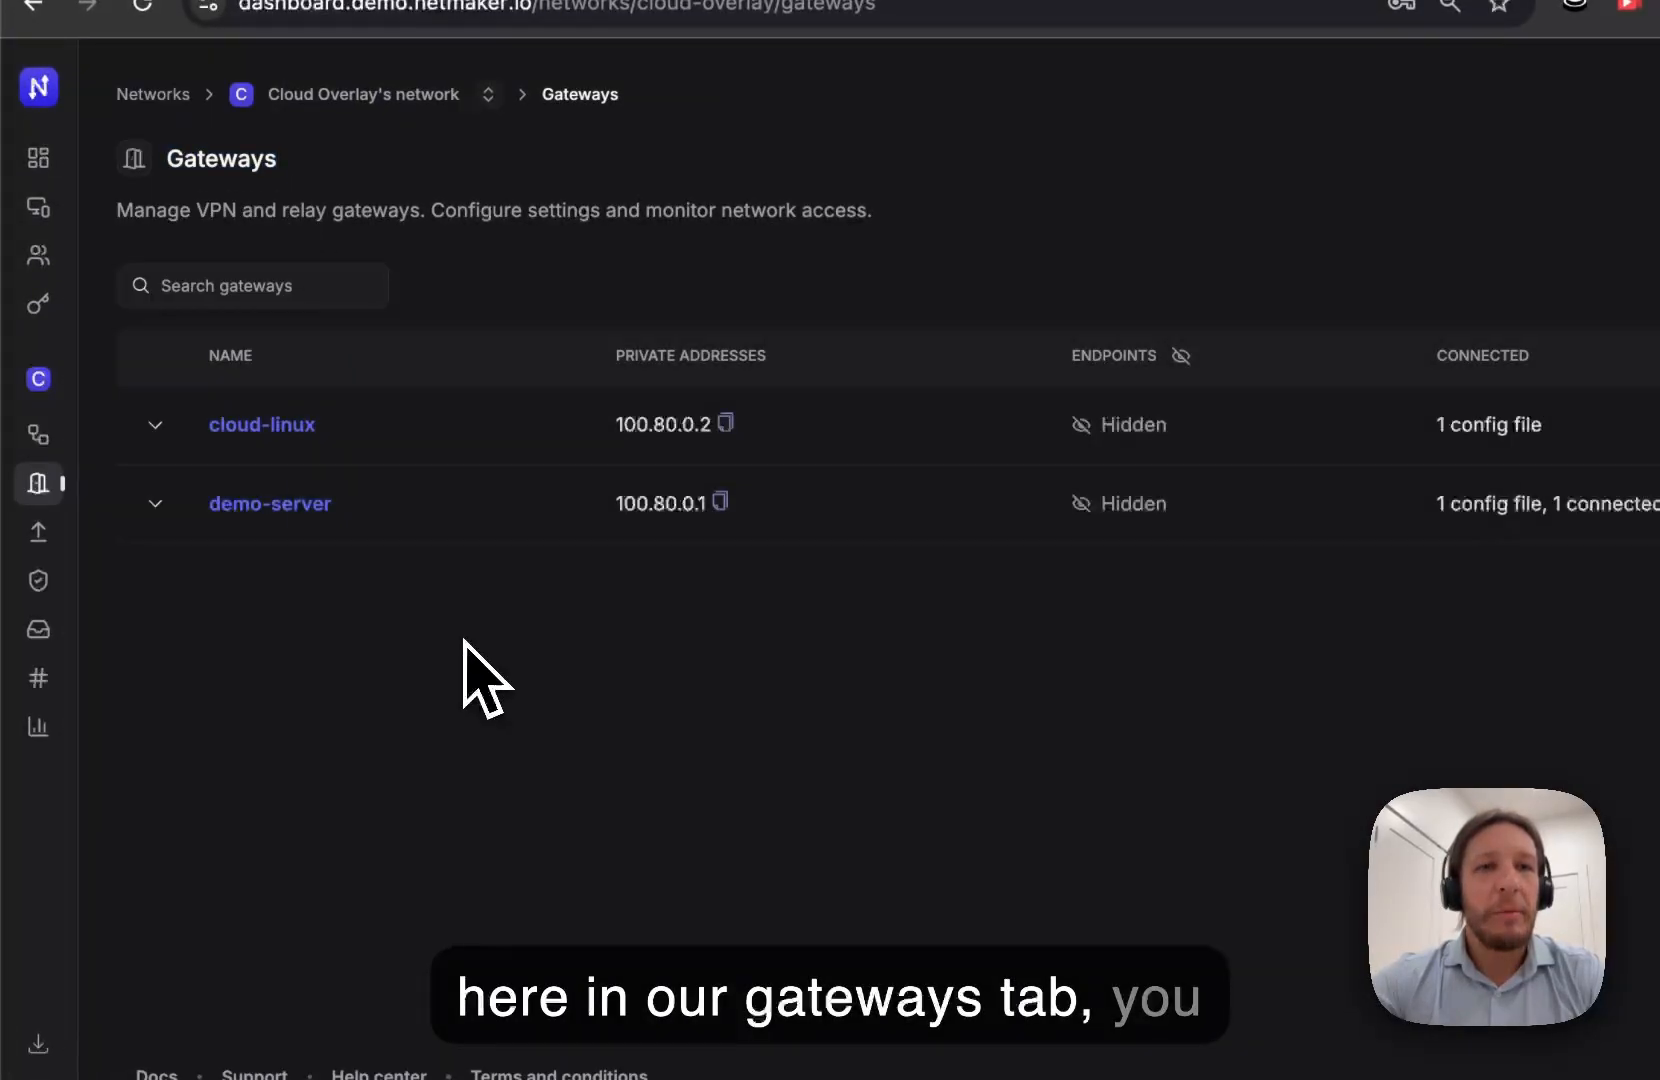
pyautogui.click(155, 424)
pyautogui.click(476, 556)
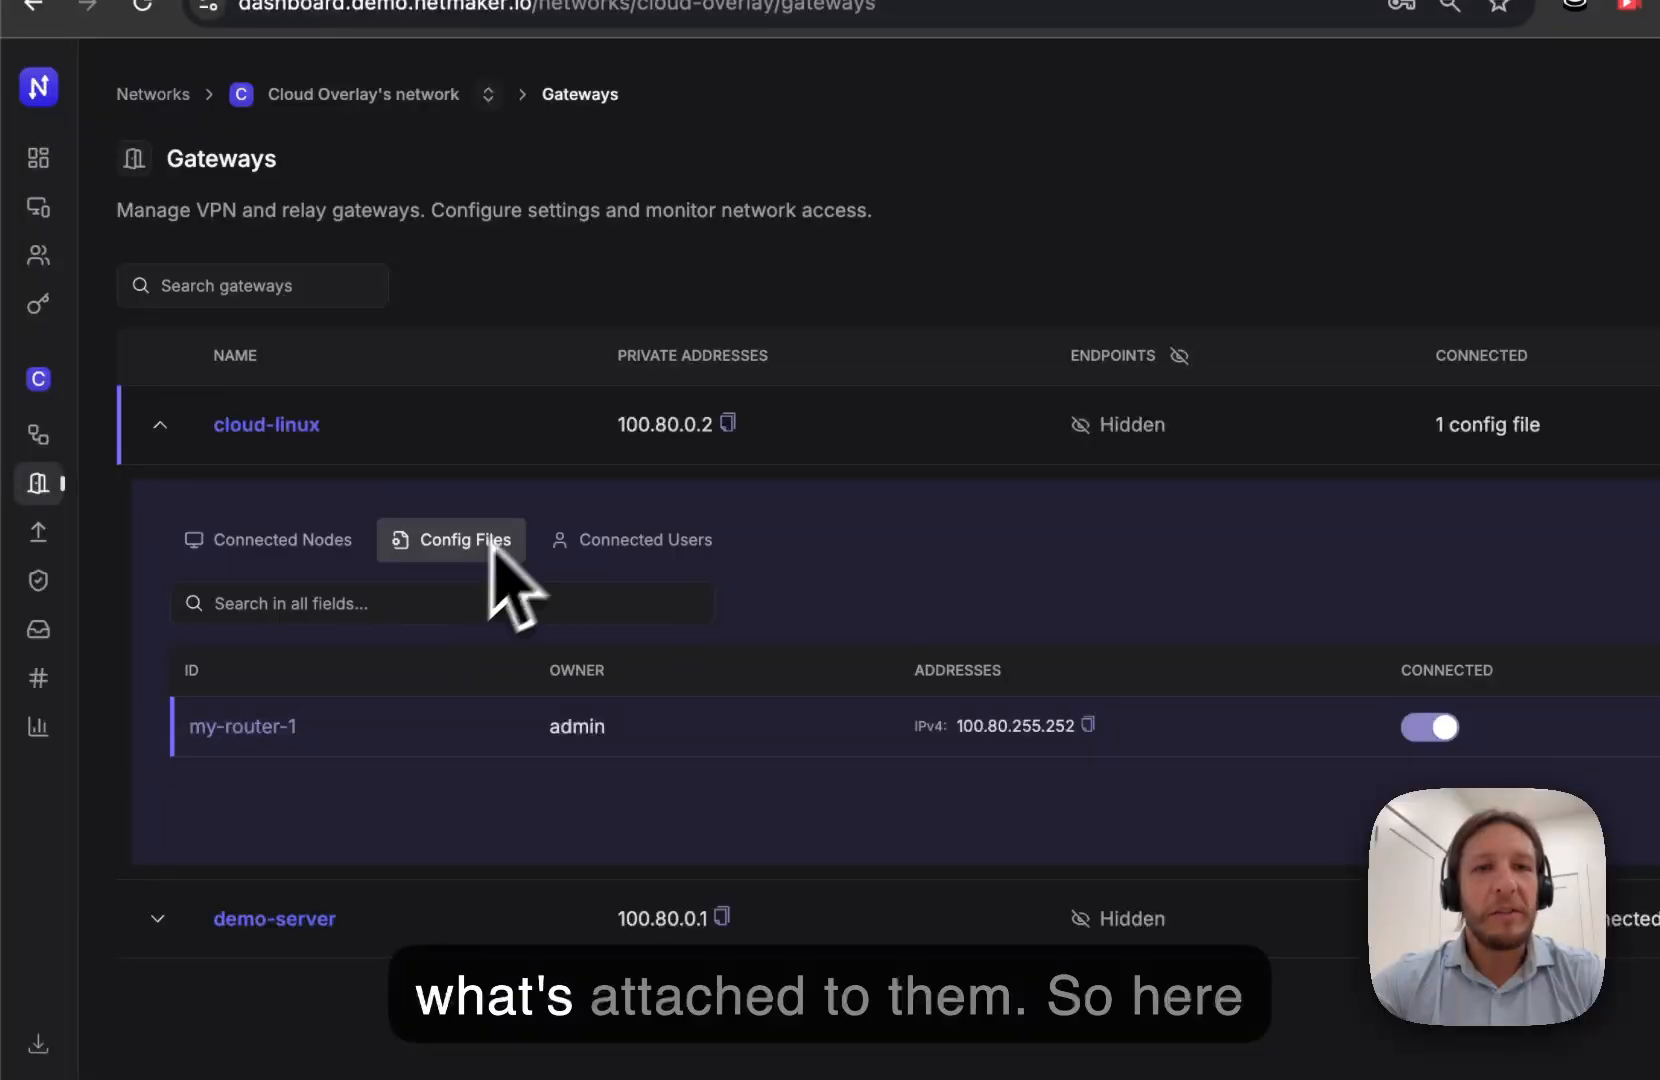
pyautogui.click(636, 545)
pyautogui.click(455, 542)
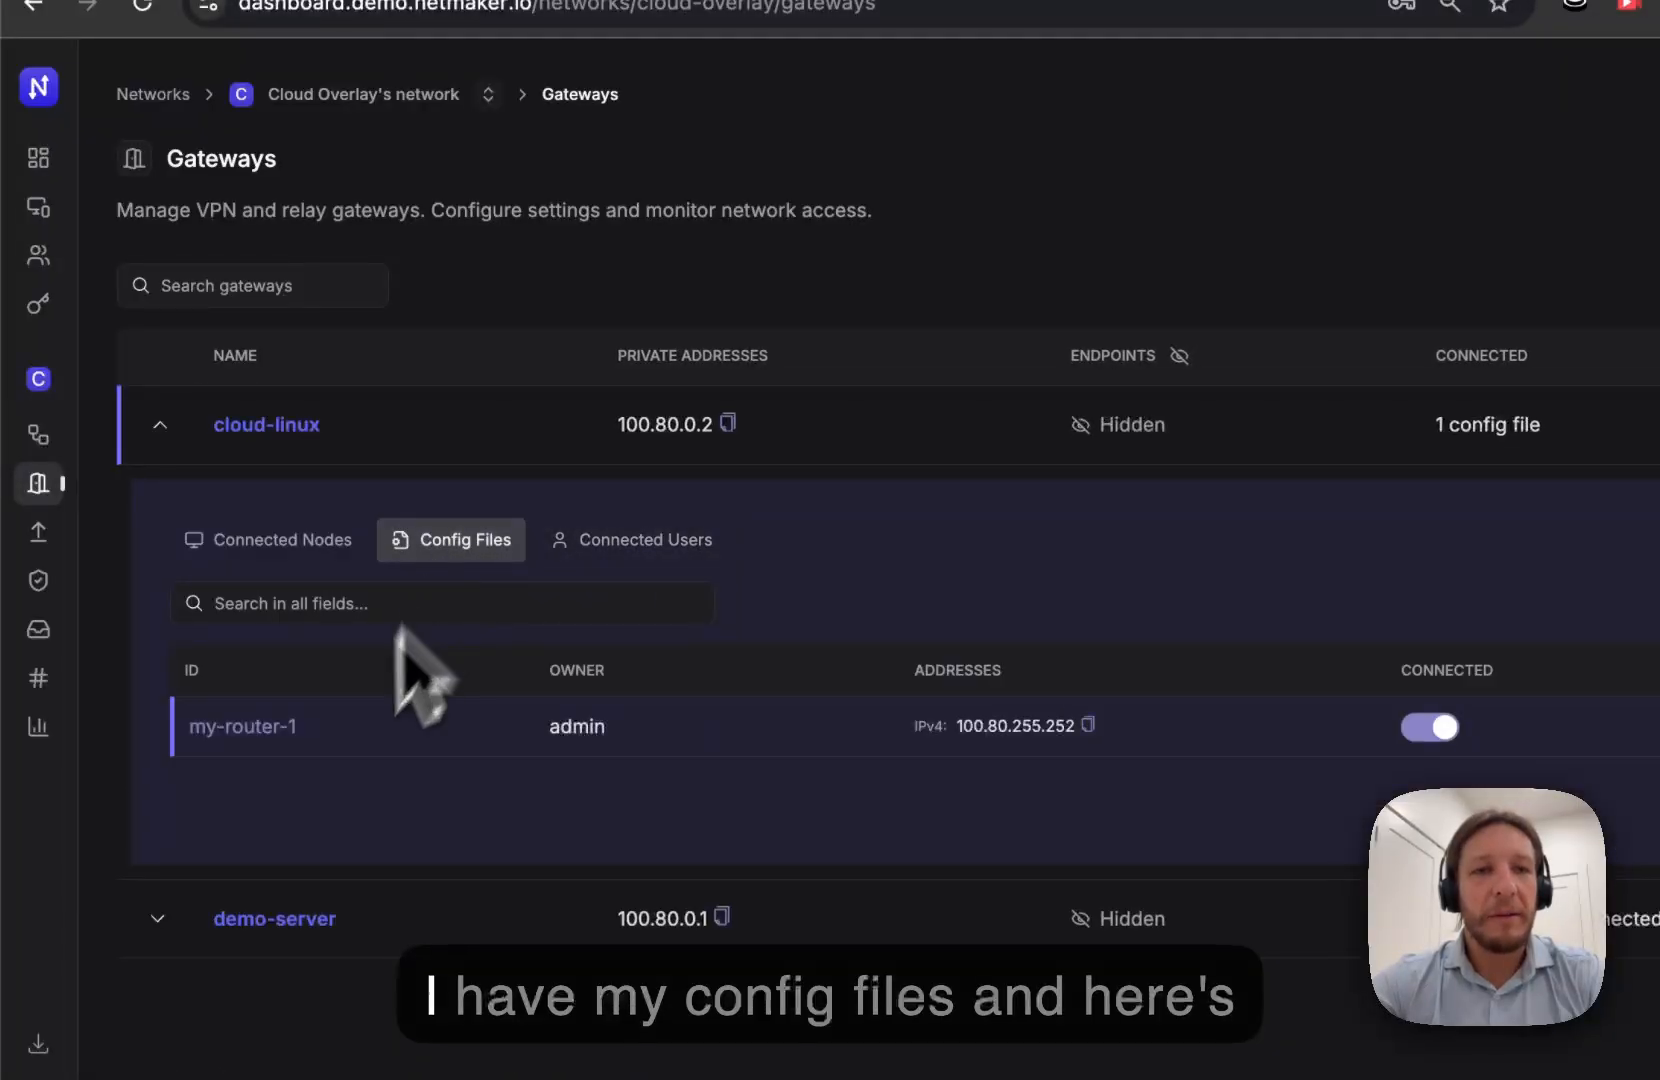
# - Expand demo-server and view its attached config files
pyautogui.click(157, 918)
pyautogui.scroll(-5, 420, 640)
pyautogui.click(490, 515)
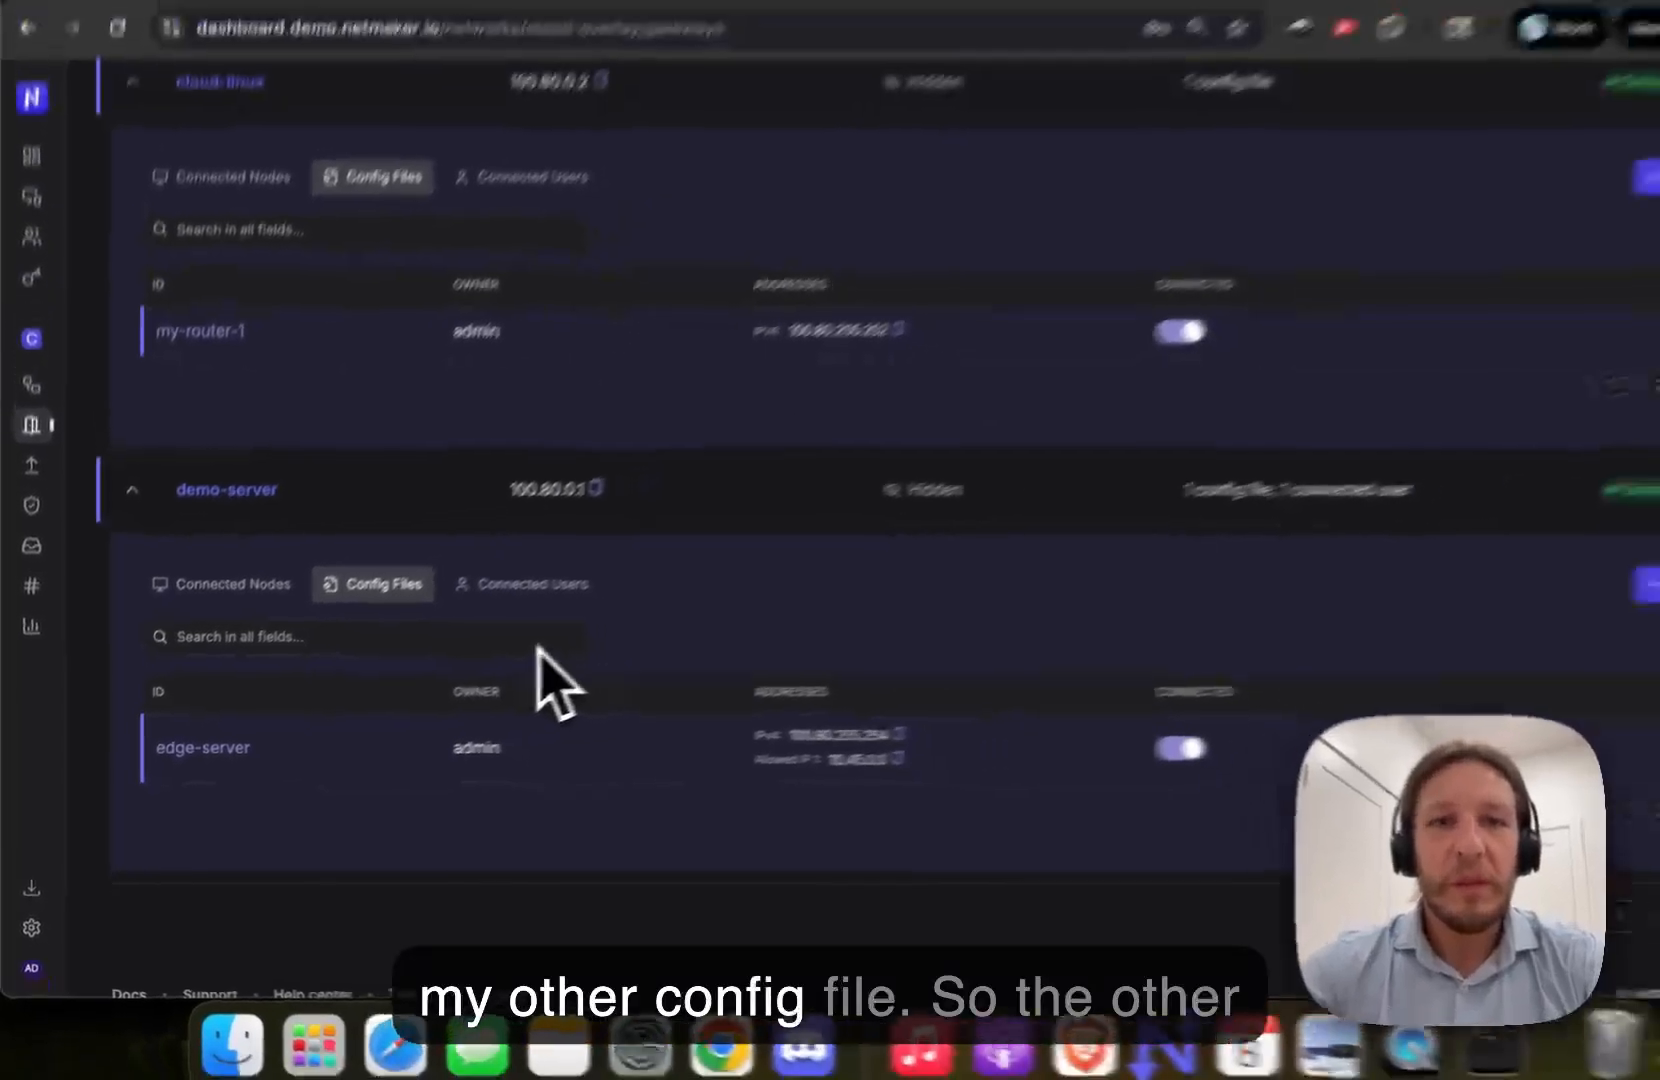
pyautogui.scroll(3, 650, 596)
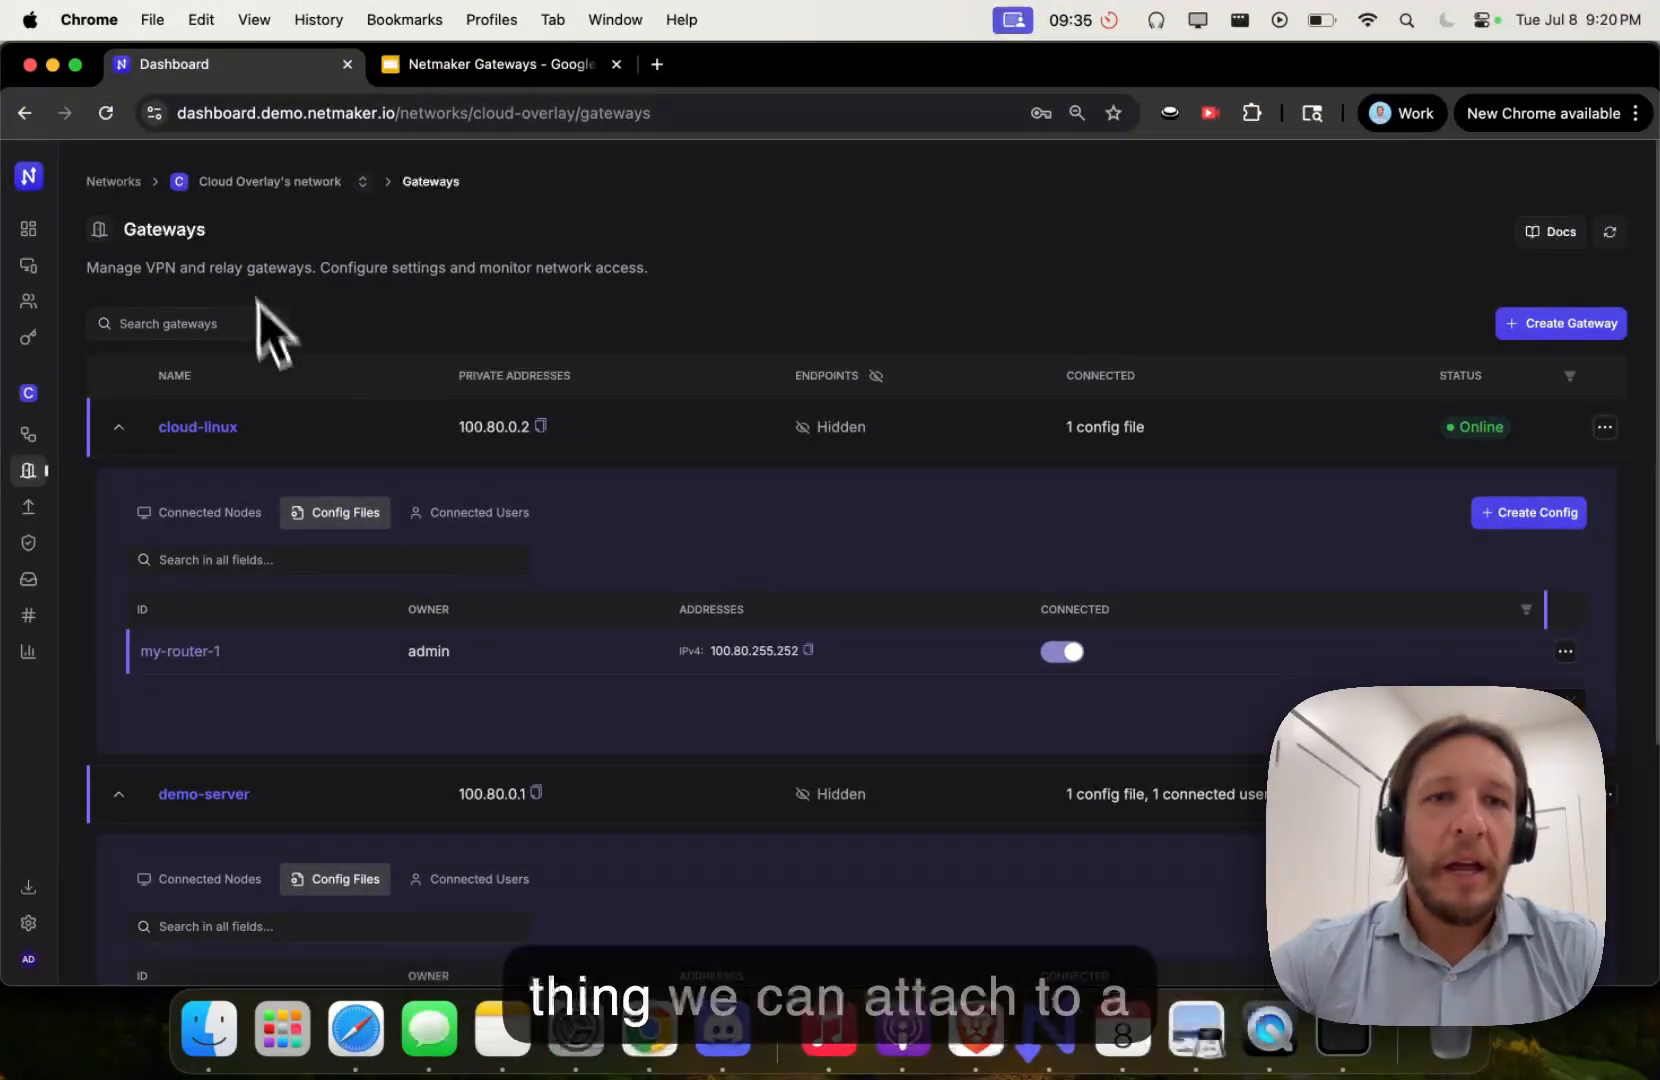
# - Assign demo-server as the gateway for node site-linux-1 in the Nodes list
pyautogui.moveTo(67, 469)
pyautogui.click(70, 436)
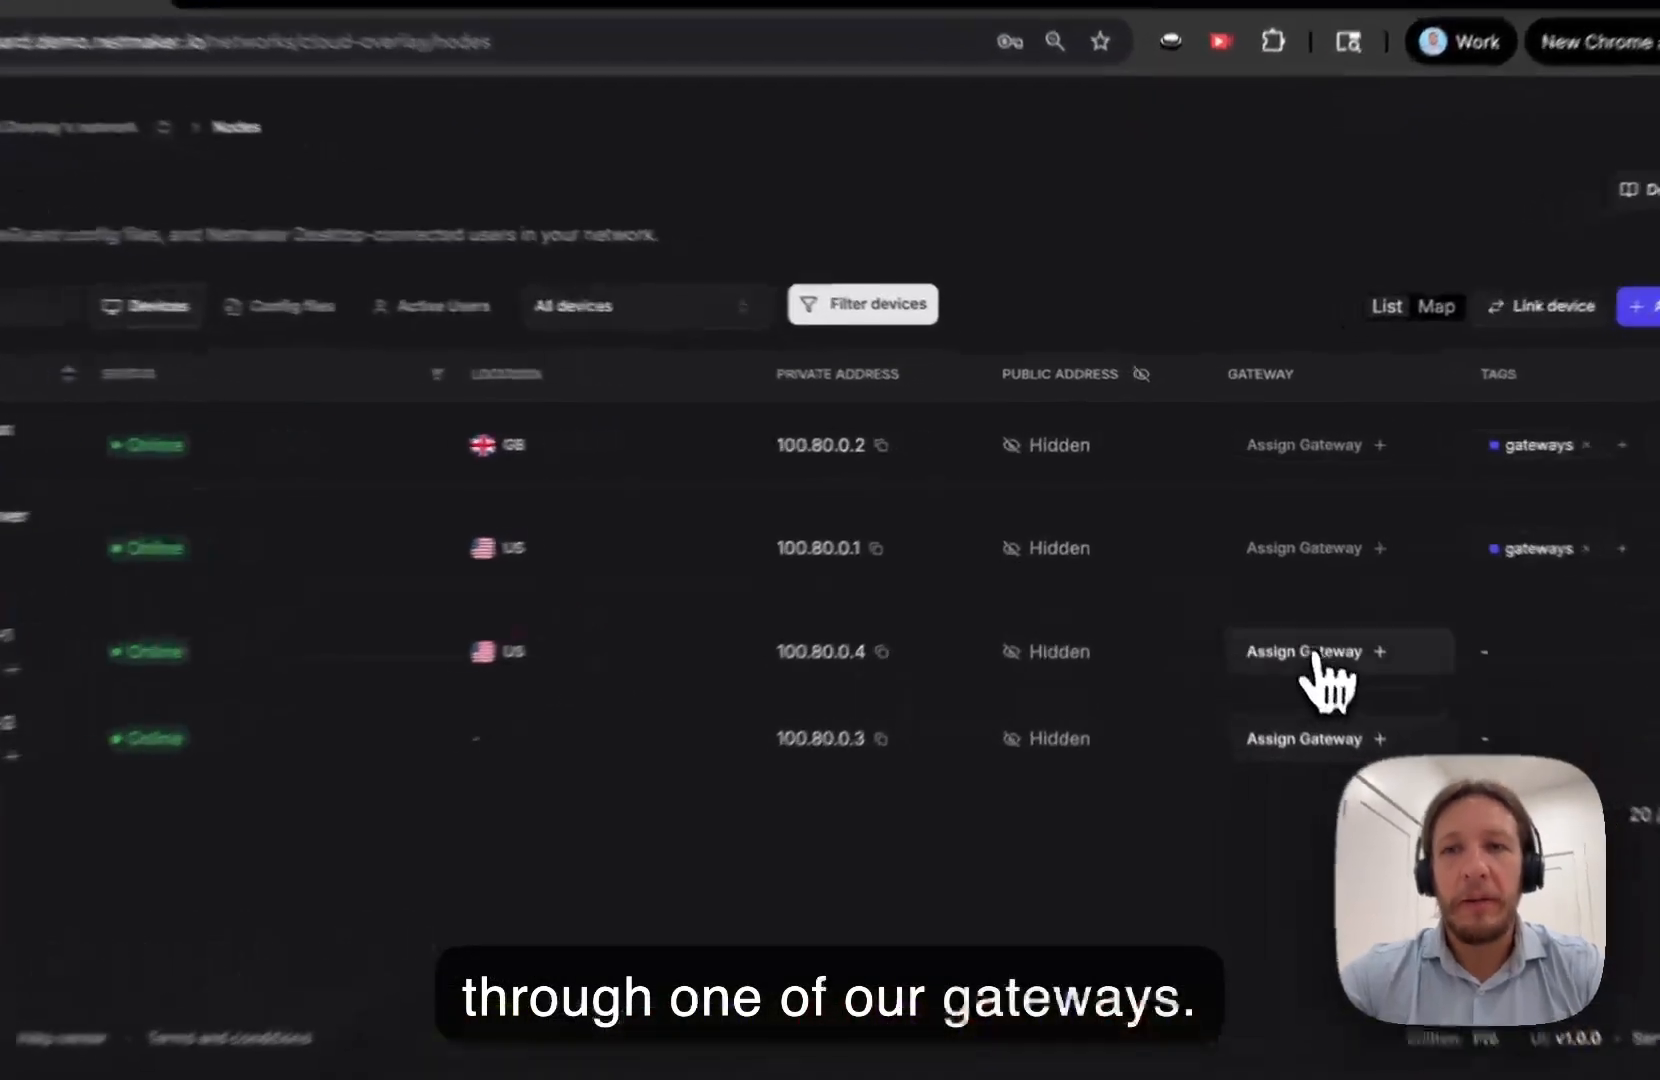
pyautogui.click(1280, 602)
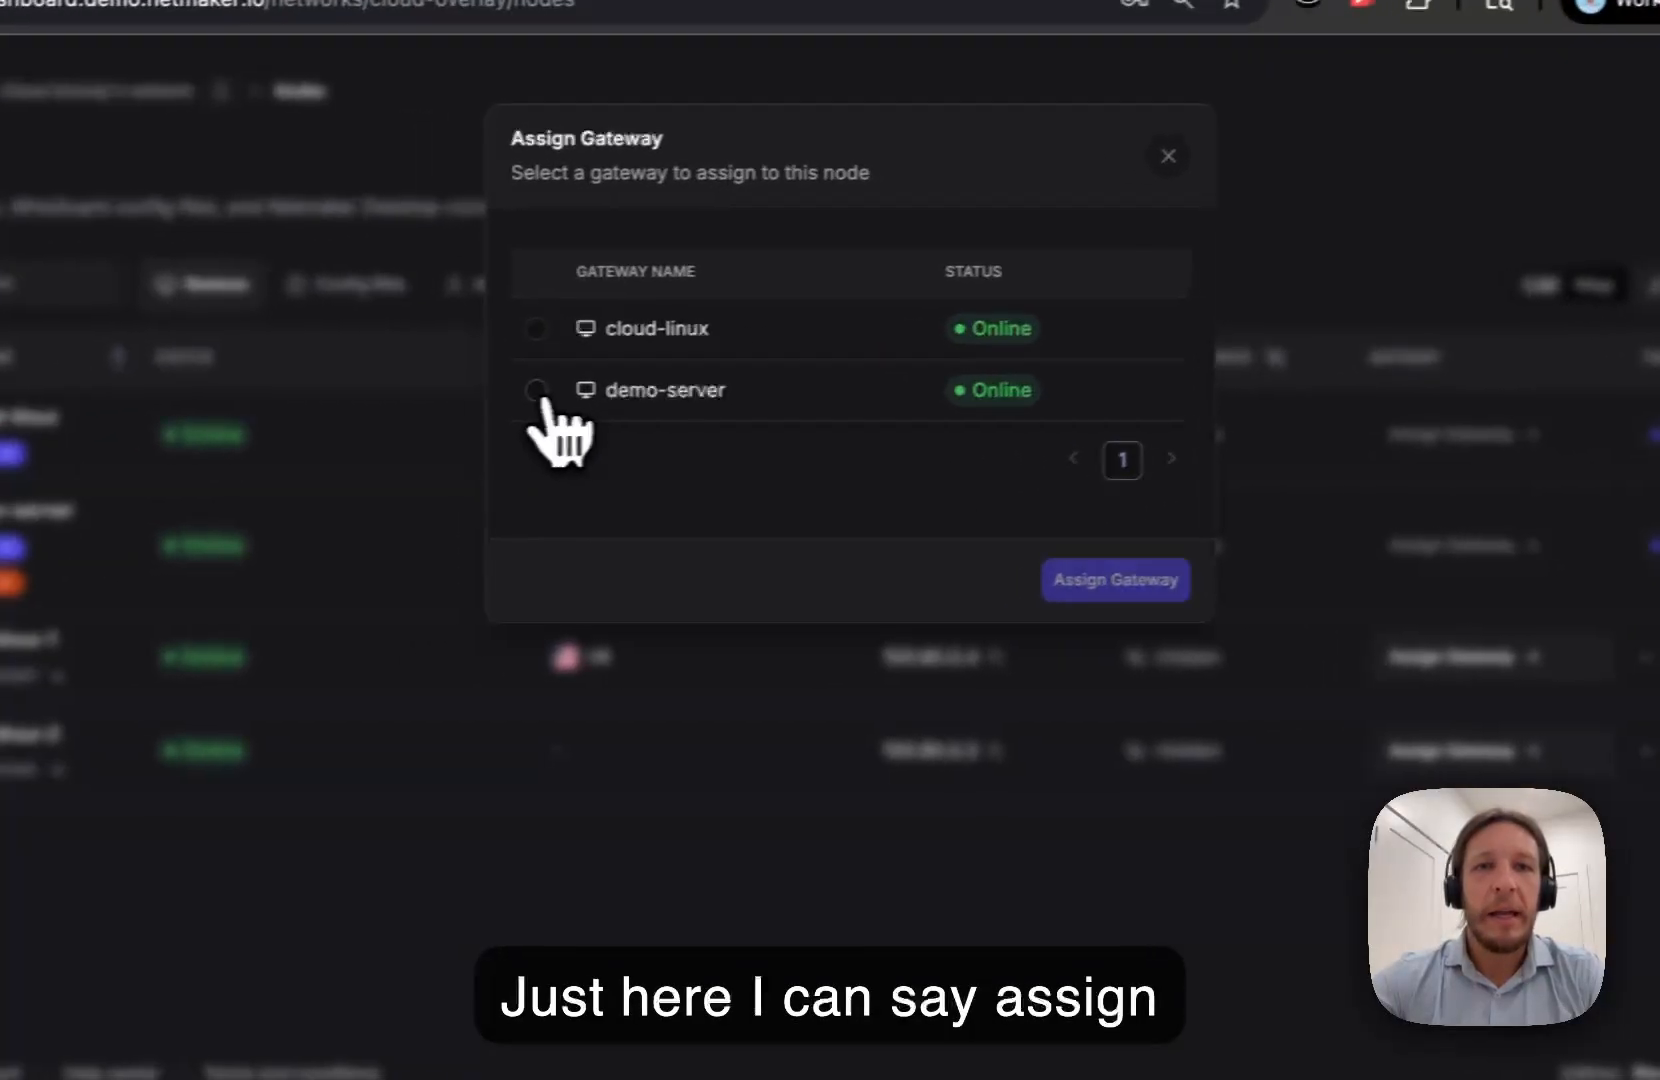
pyautogui.click(537, 390)
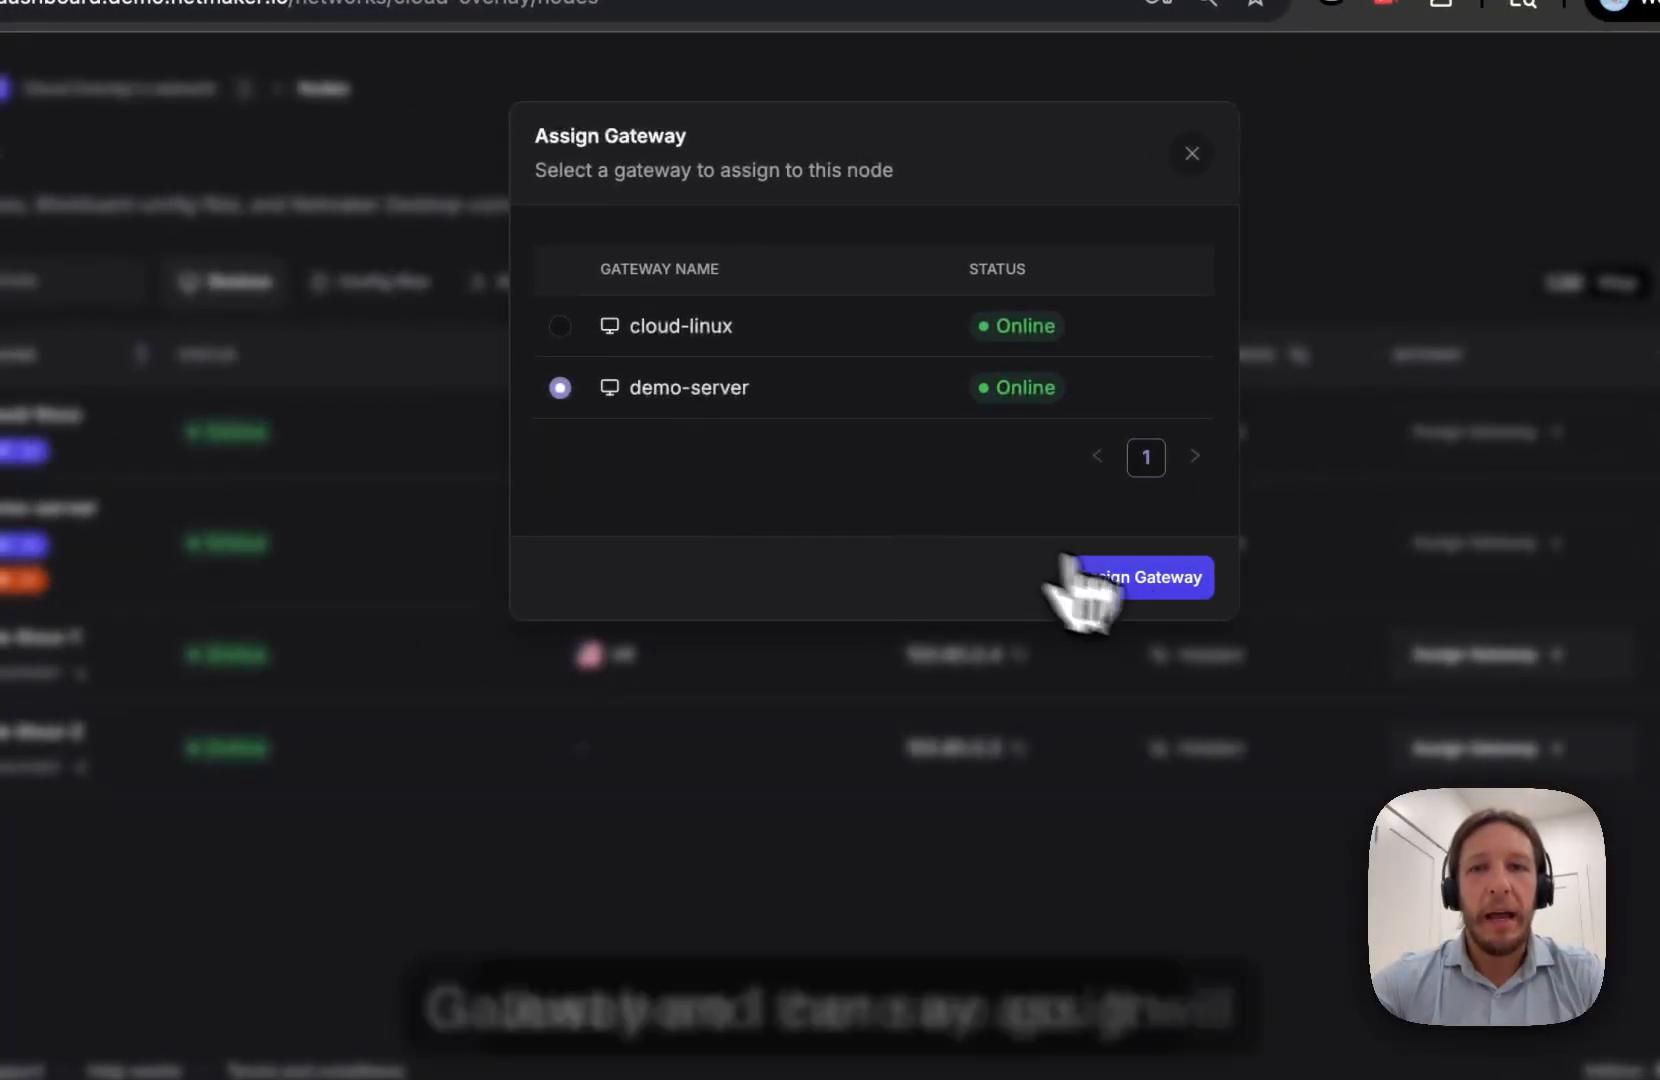
pyautogui.click(1062, 581)
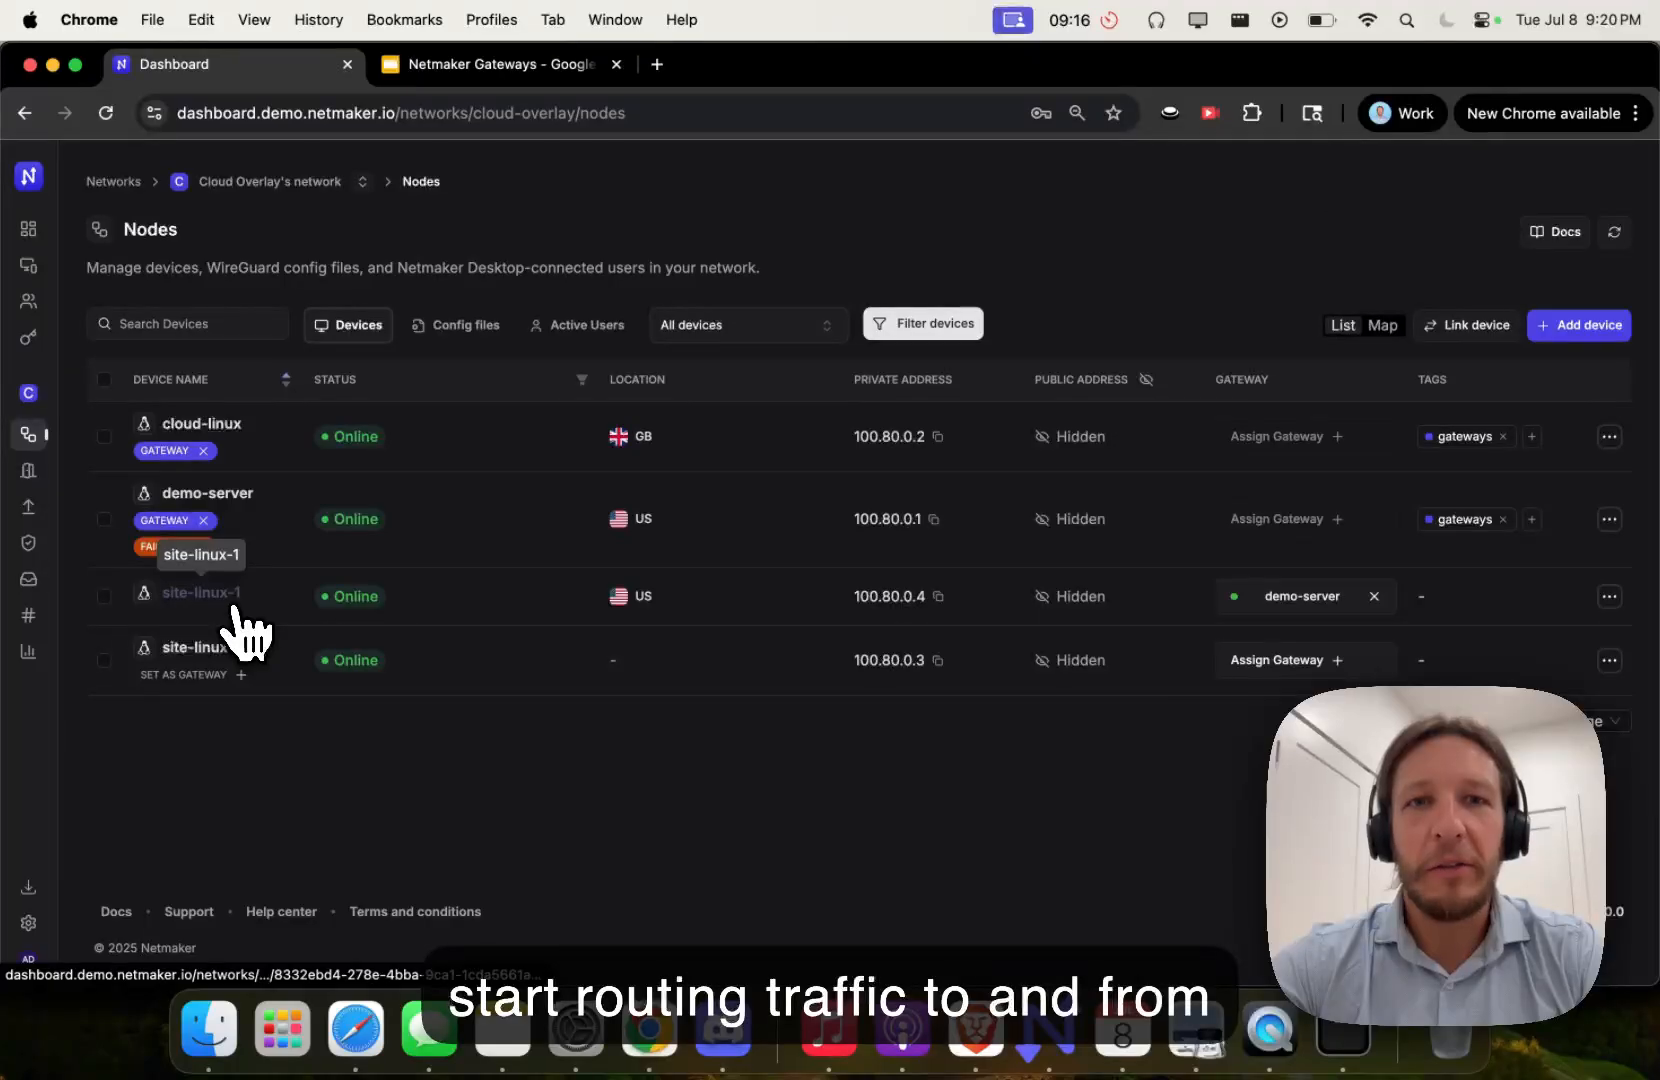
# - Confirm site-linux-1 appears among demo-server's connected nodes on the Gateways page
pyautogui.click(62, 472)
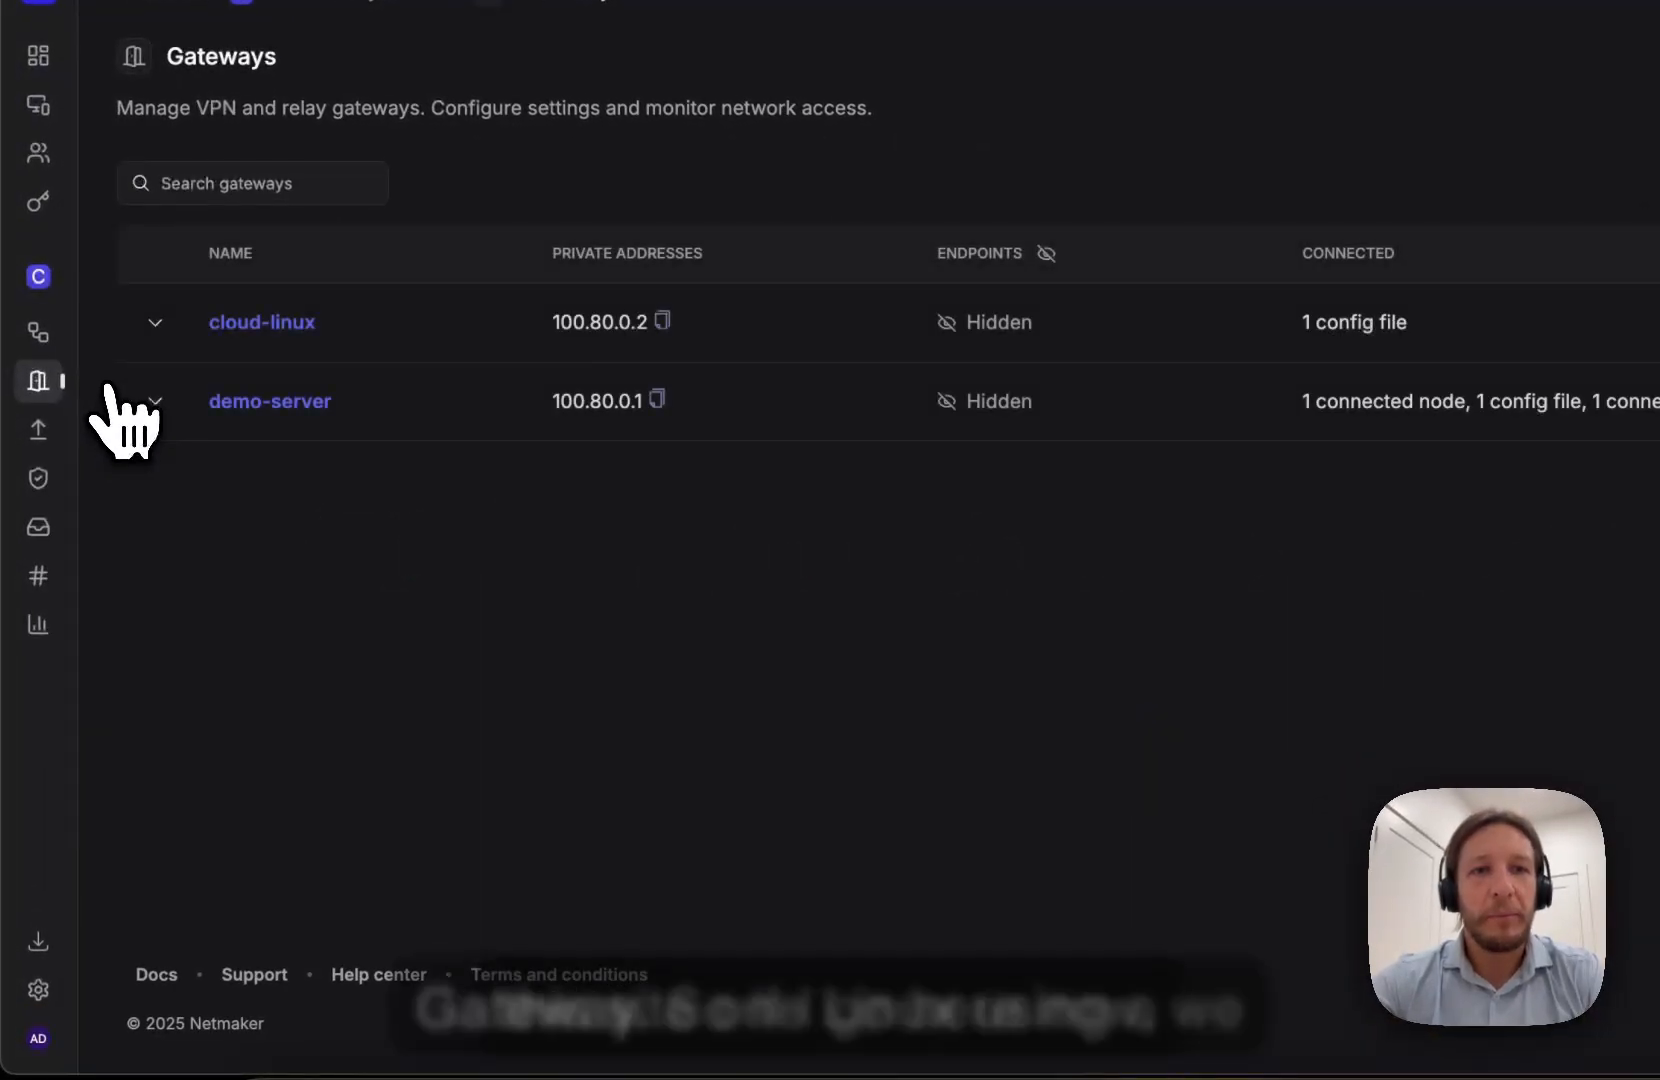
pyautogui.click(156, 402)
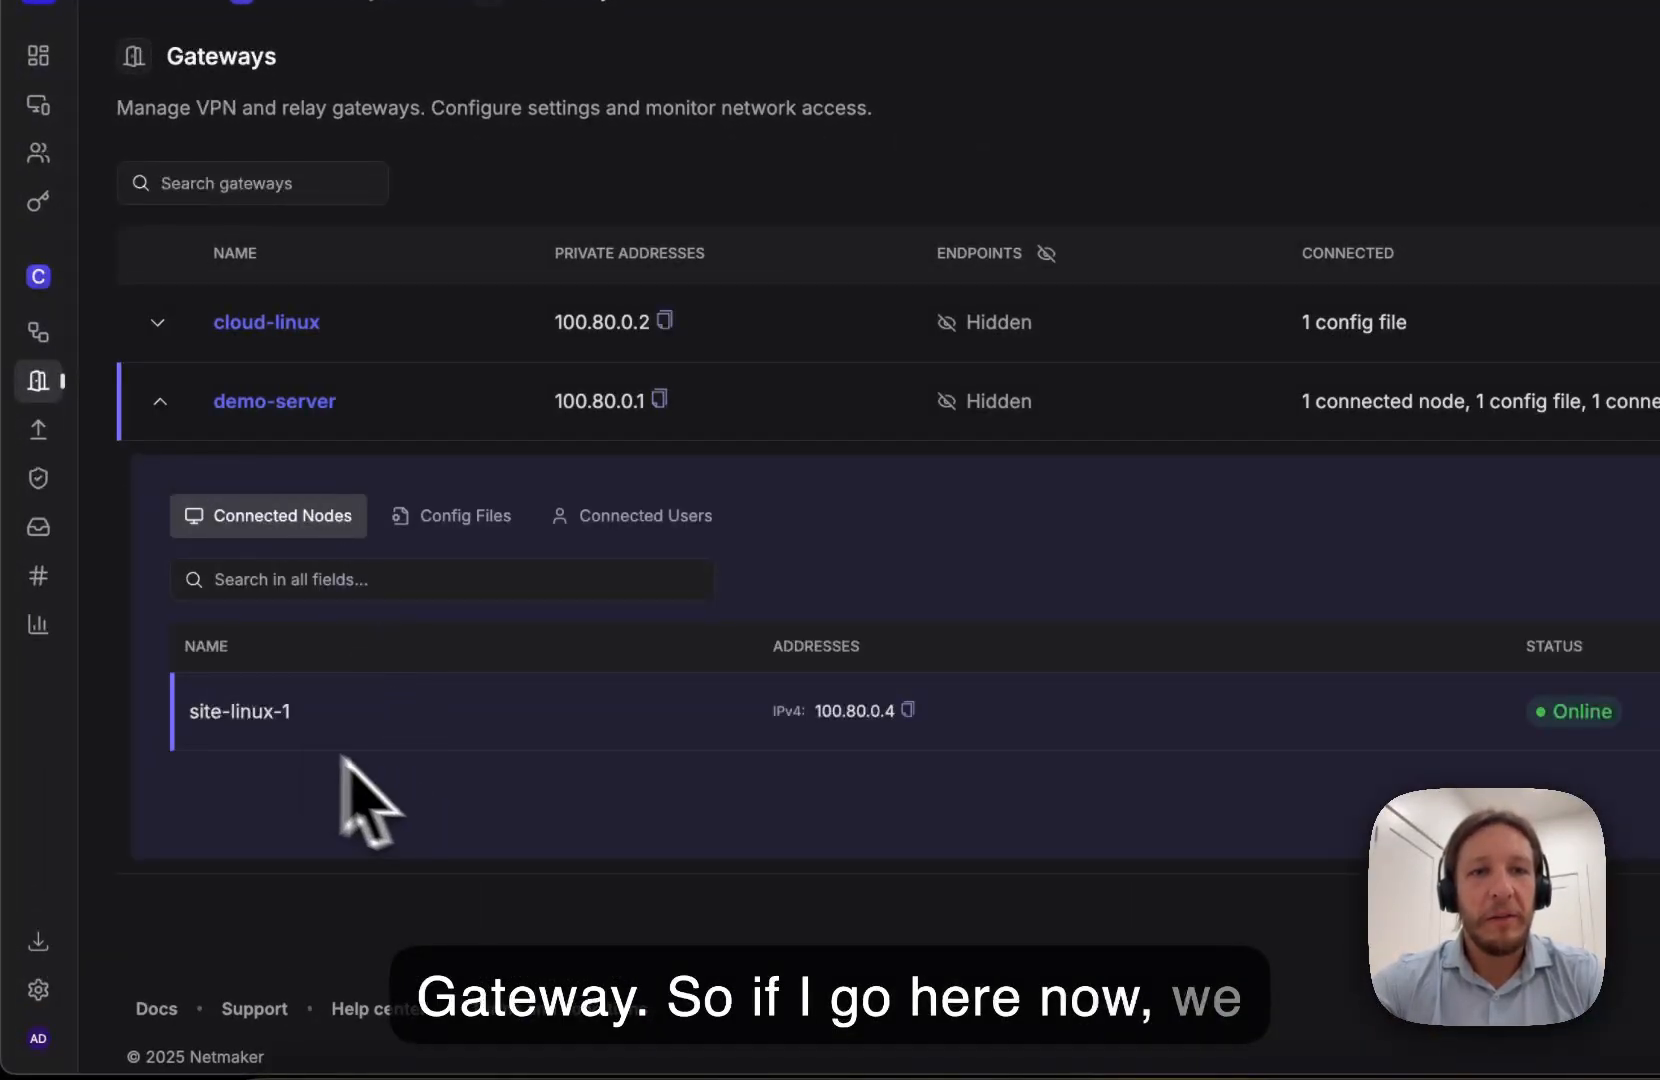
pyautogui.doubleClick(254, 711)
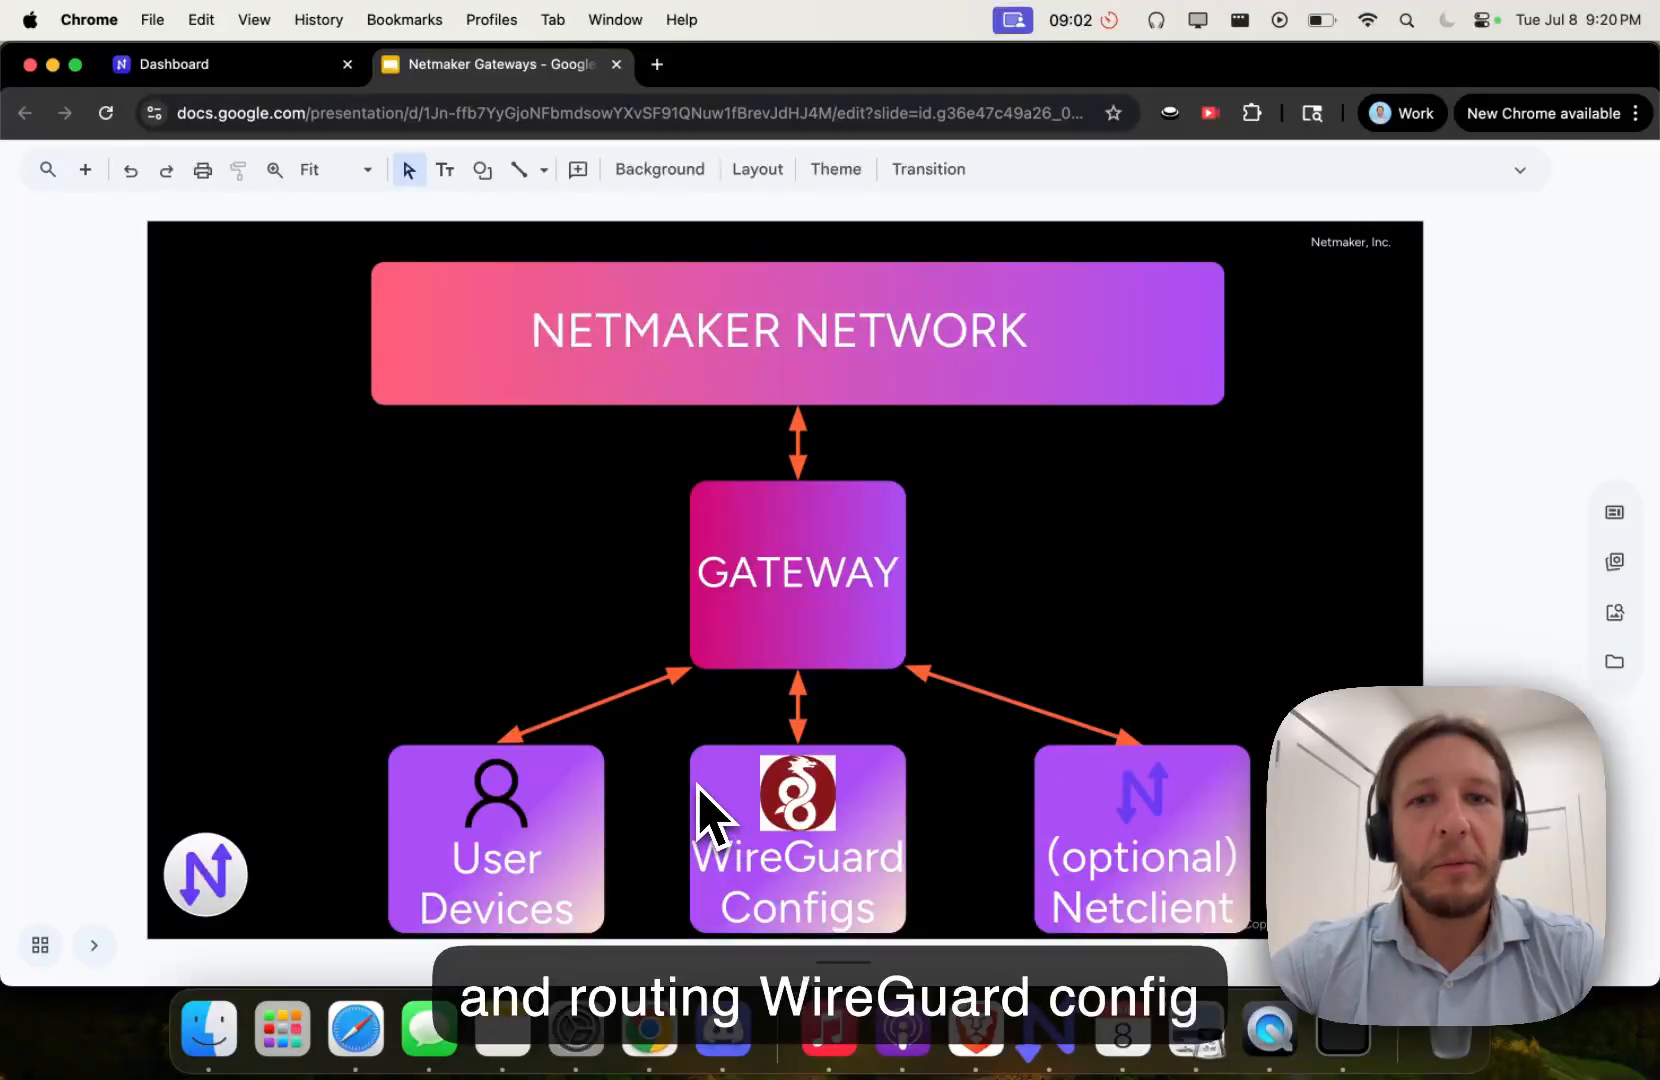
pyautogui.press('super+1')
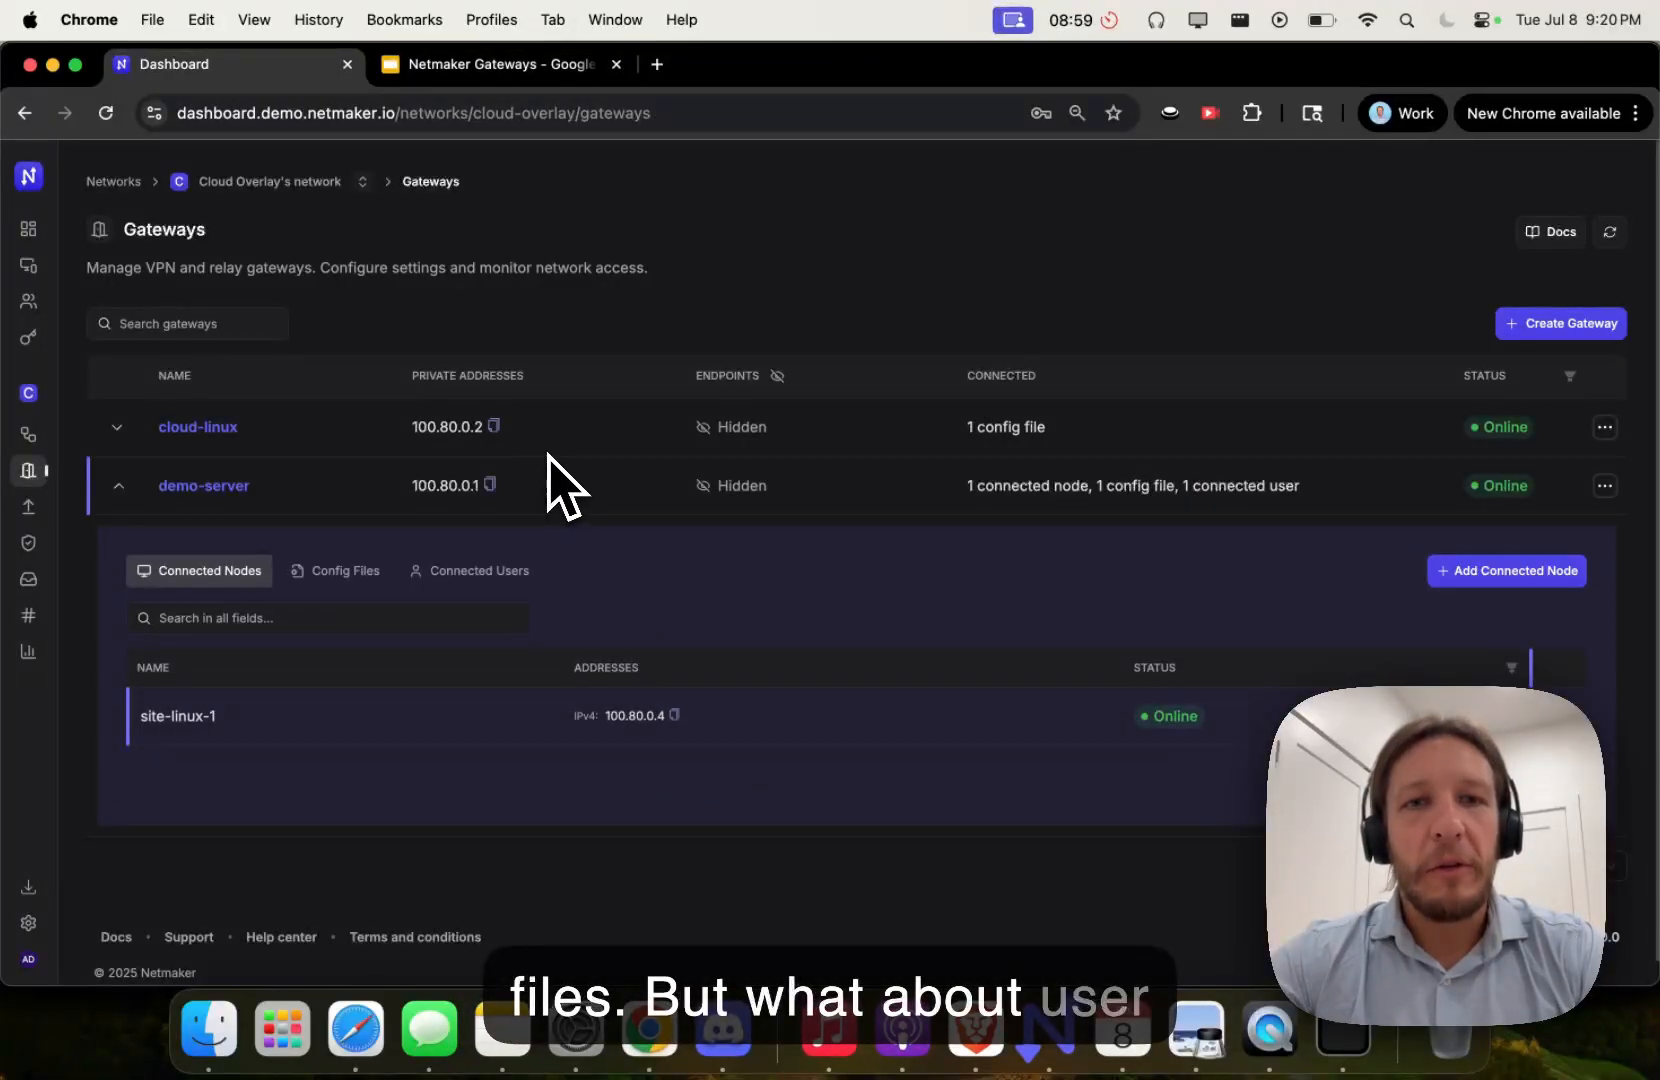
# - Launch Netmaker Desktop and sign in with the admin username and account password
pyautogui.click(1048, 1029)
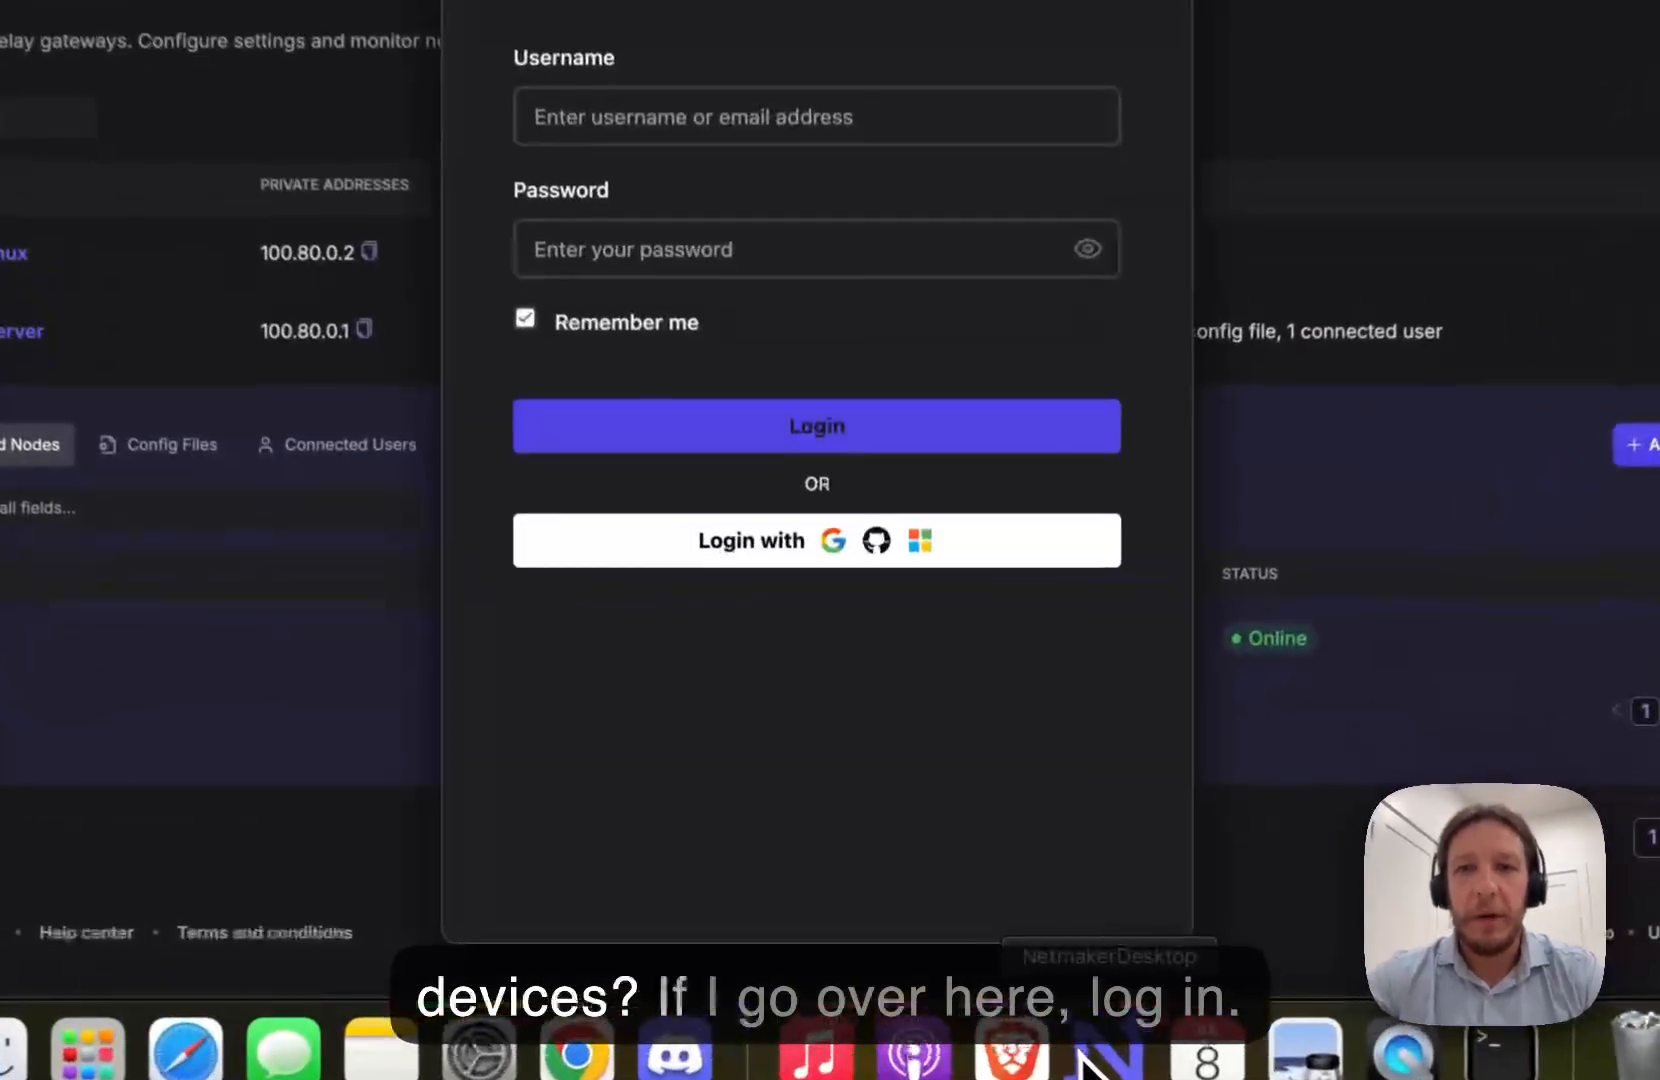
pyautogui.click(648, 326)
pyautogui.write('admin')
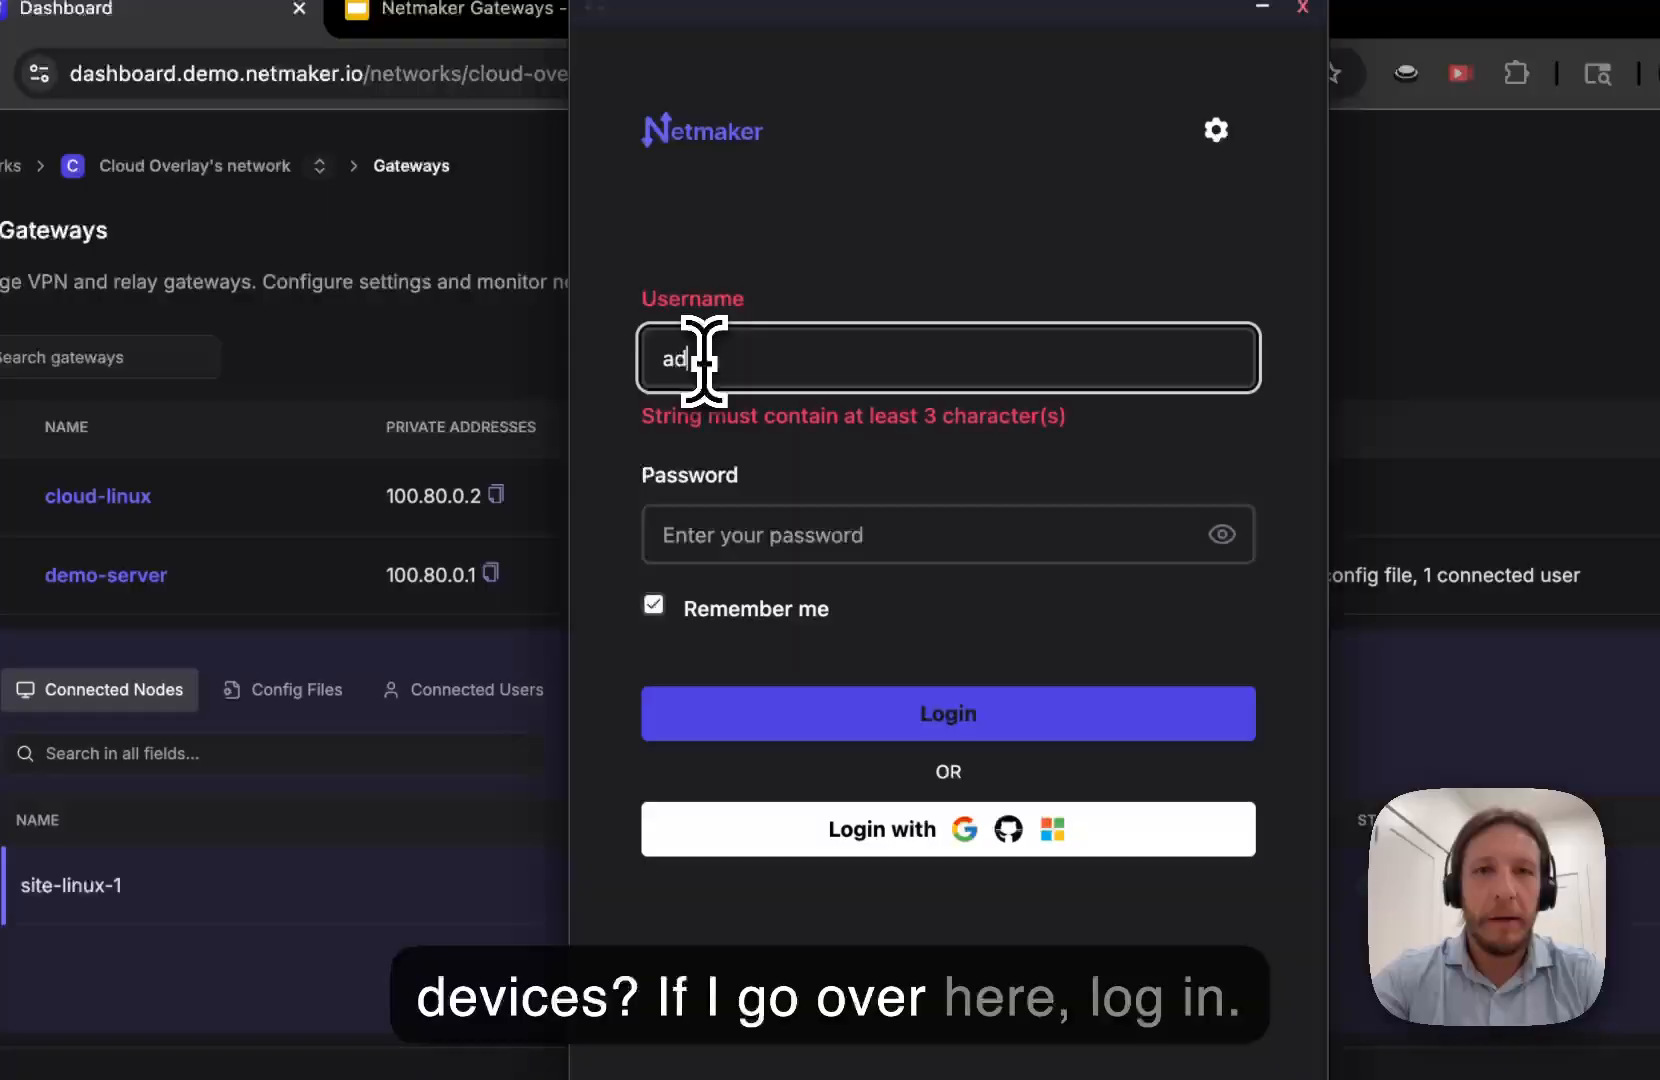
pyautogui.press('Tab')
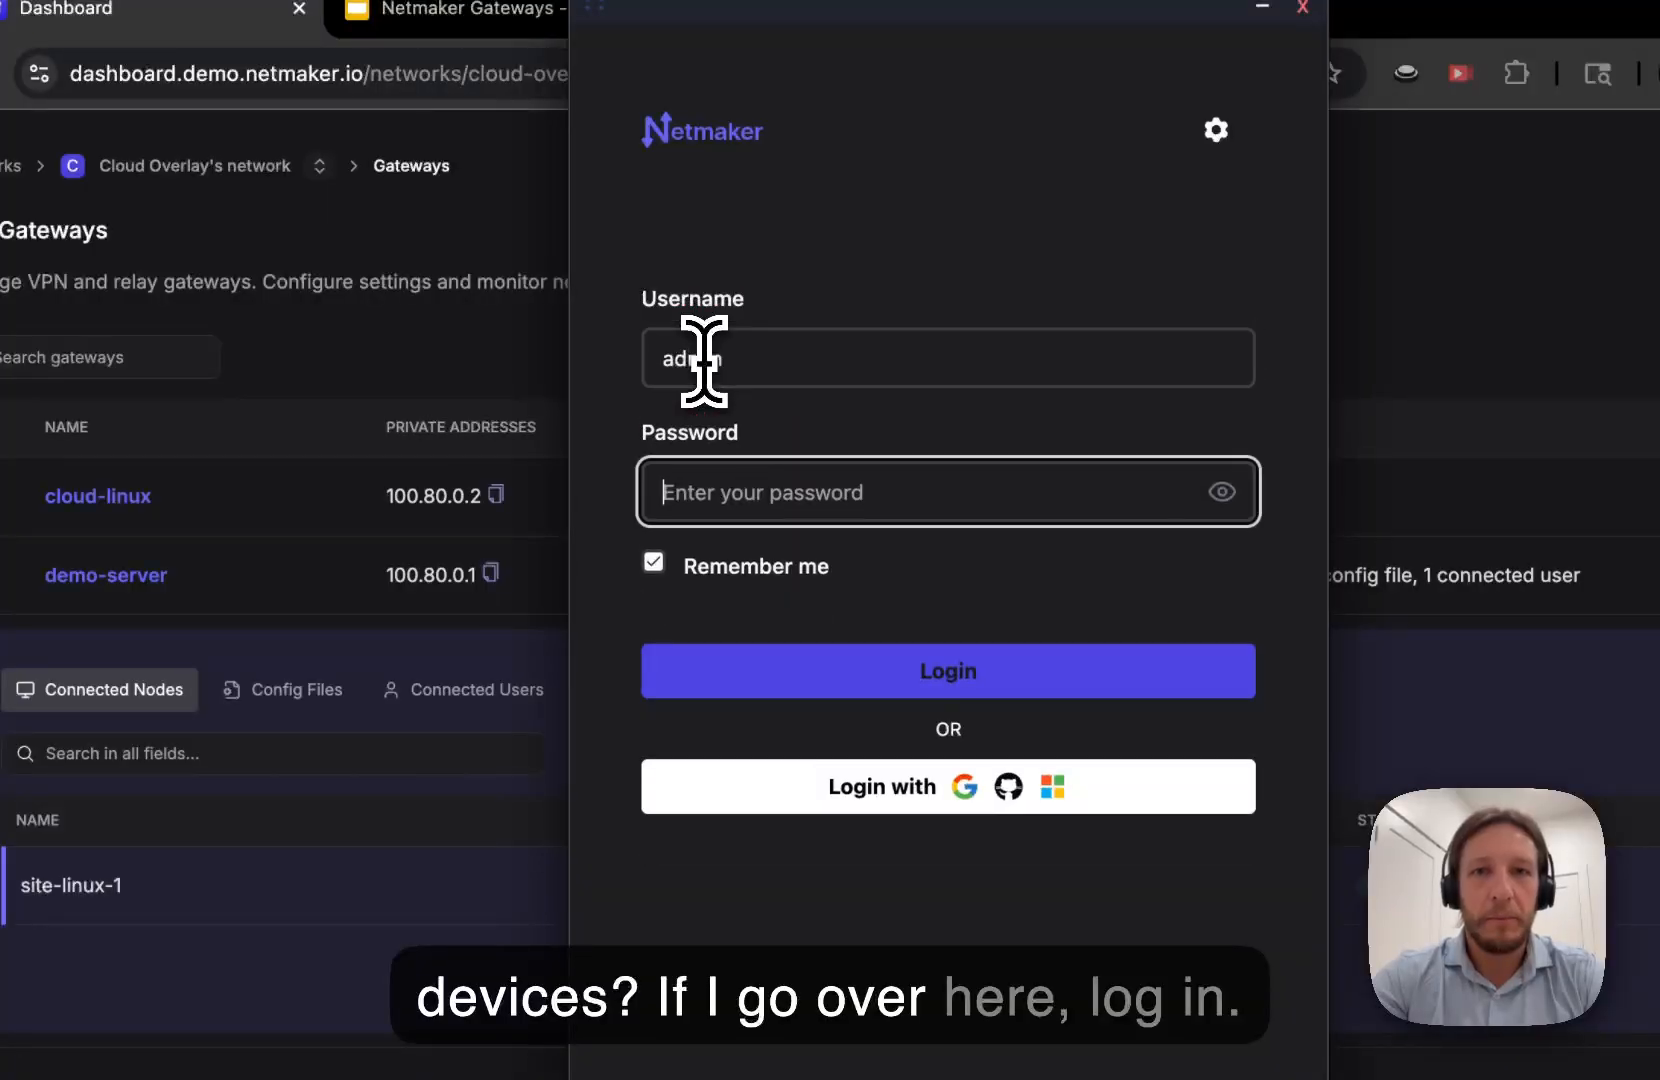
pyautogui.press('super+v')
pyautogui.press('Return')
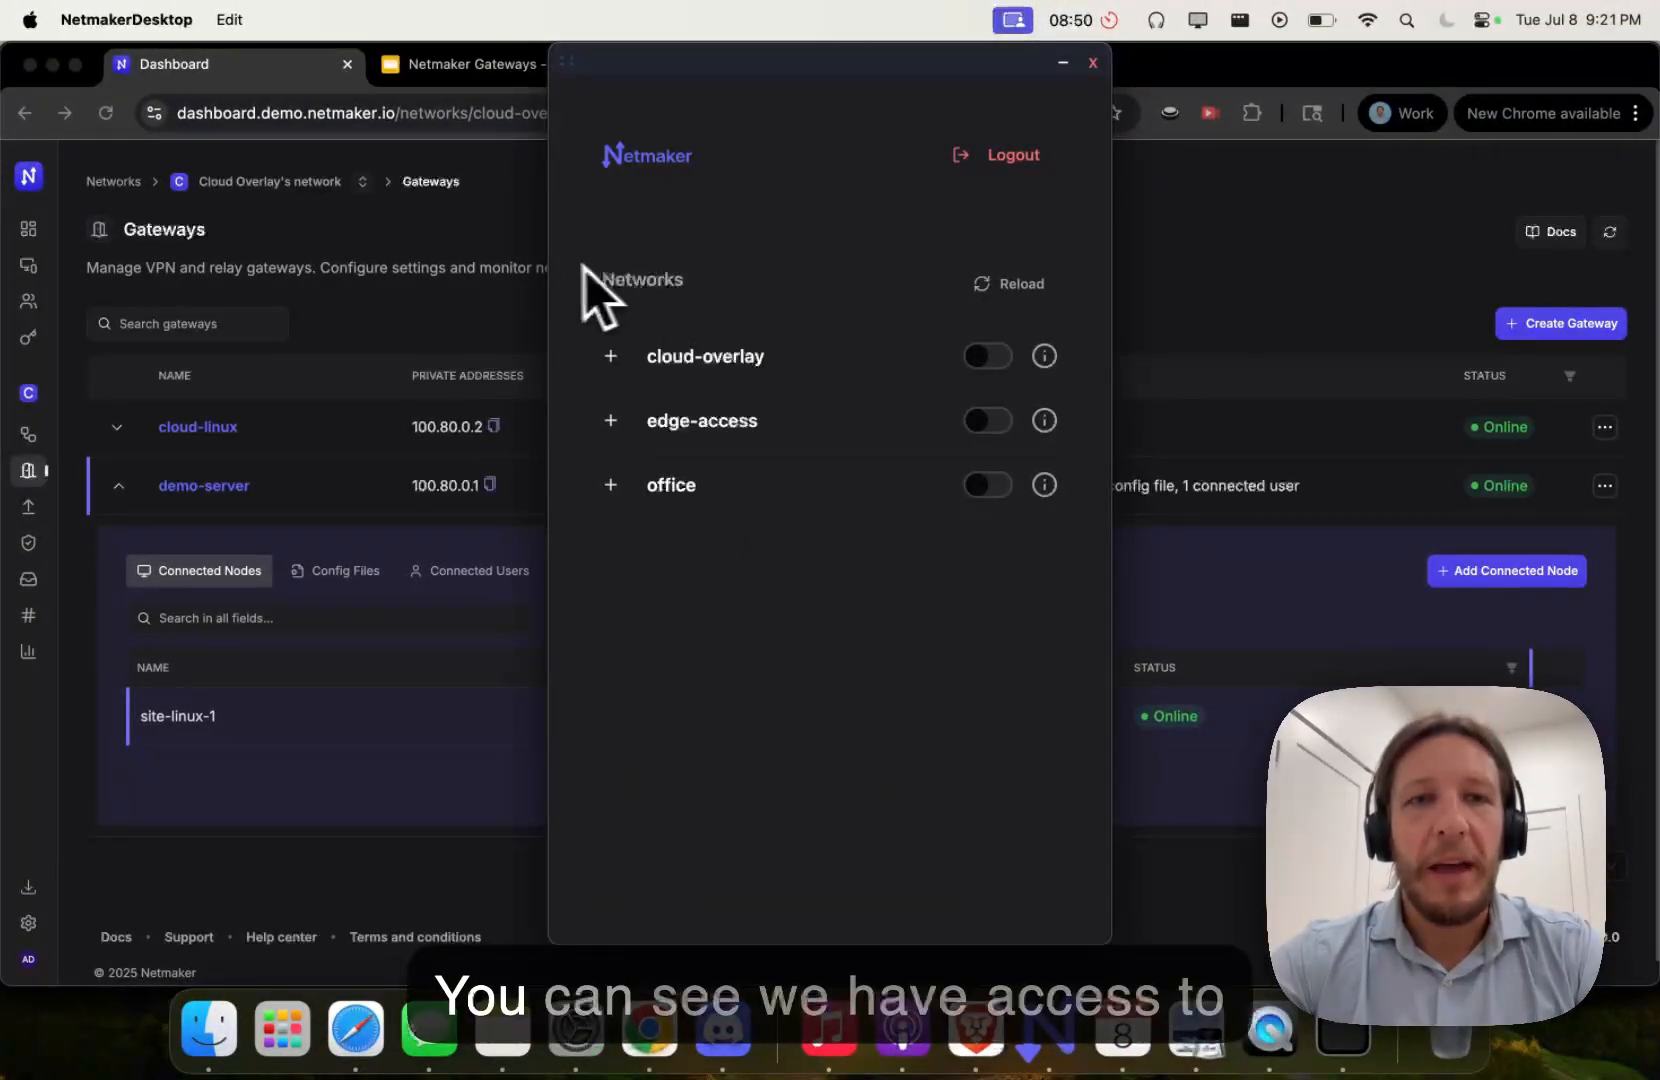
# - Connect to cloud-overlay using demo-server as the gateway
pyautogui.click(612, 345)
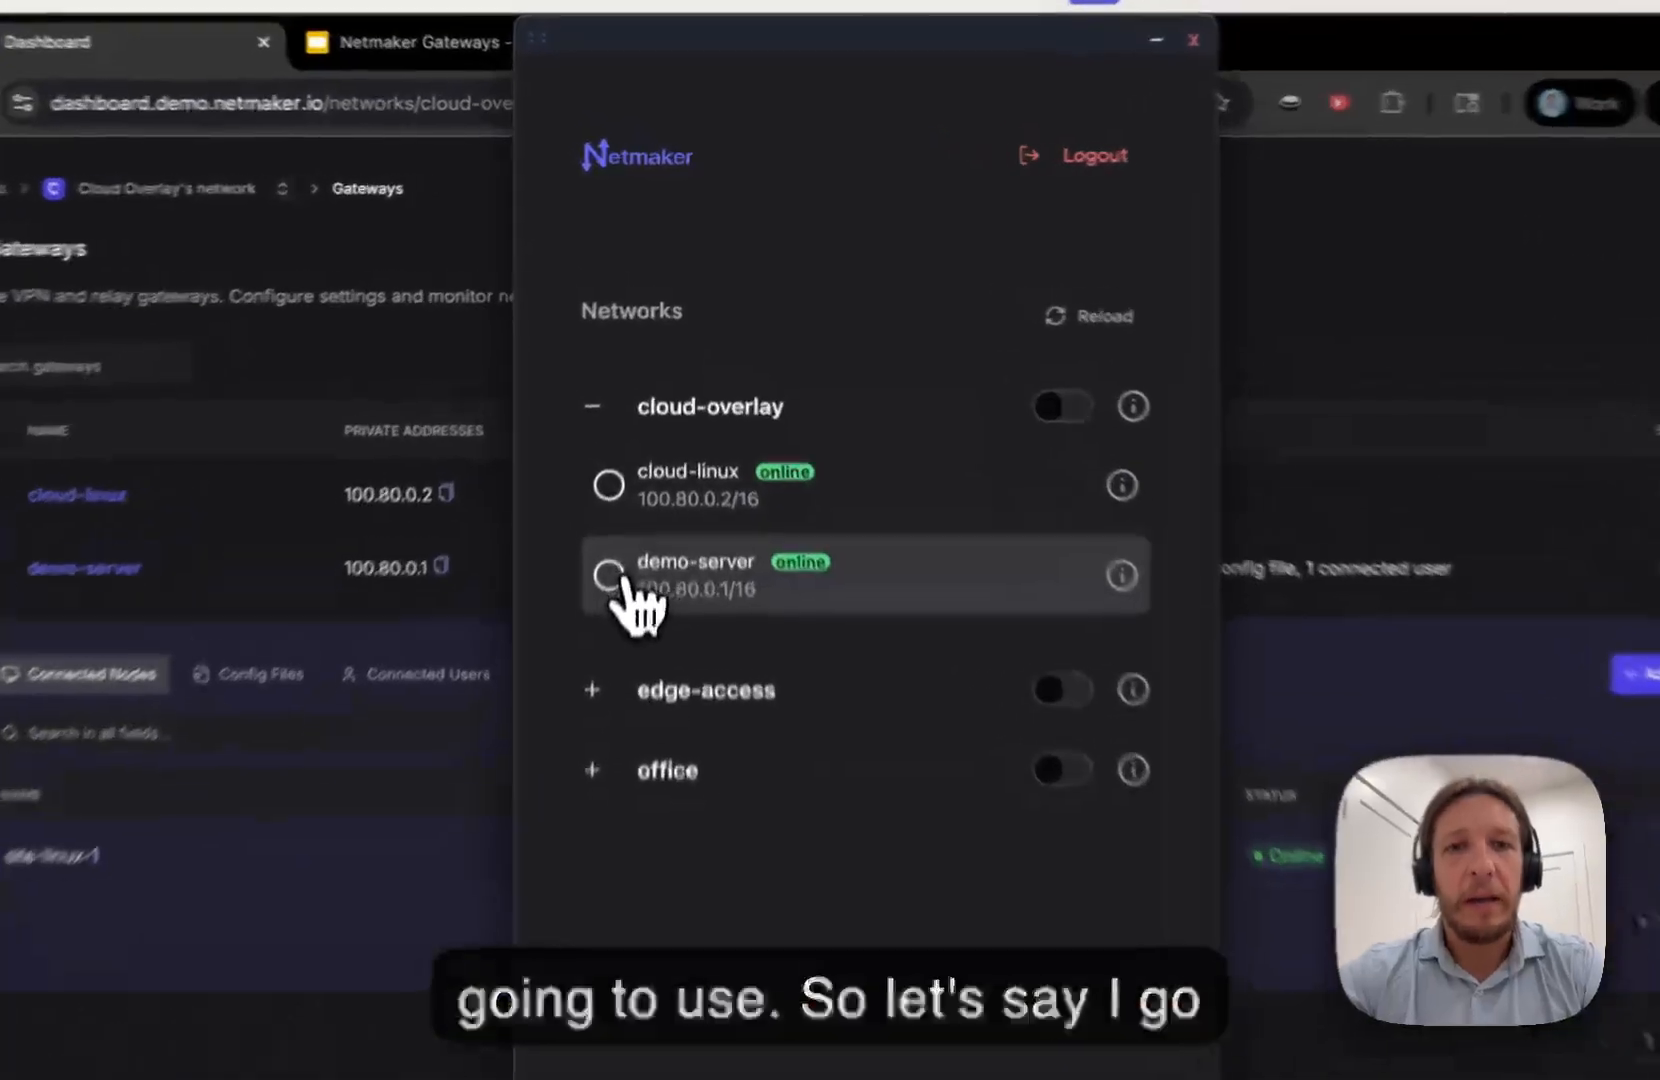
pyautogui.click(635, 493)
pyautogui.click(1004, 362)
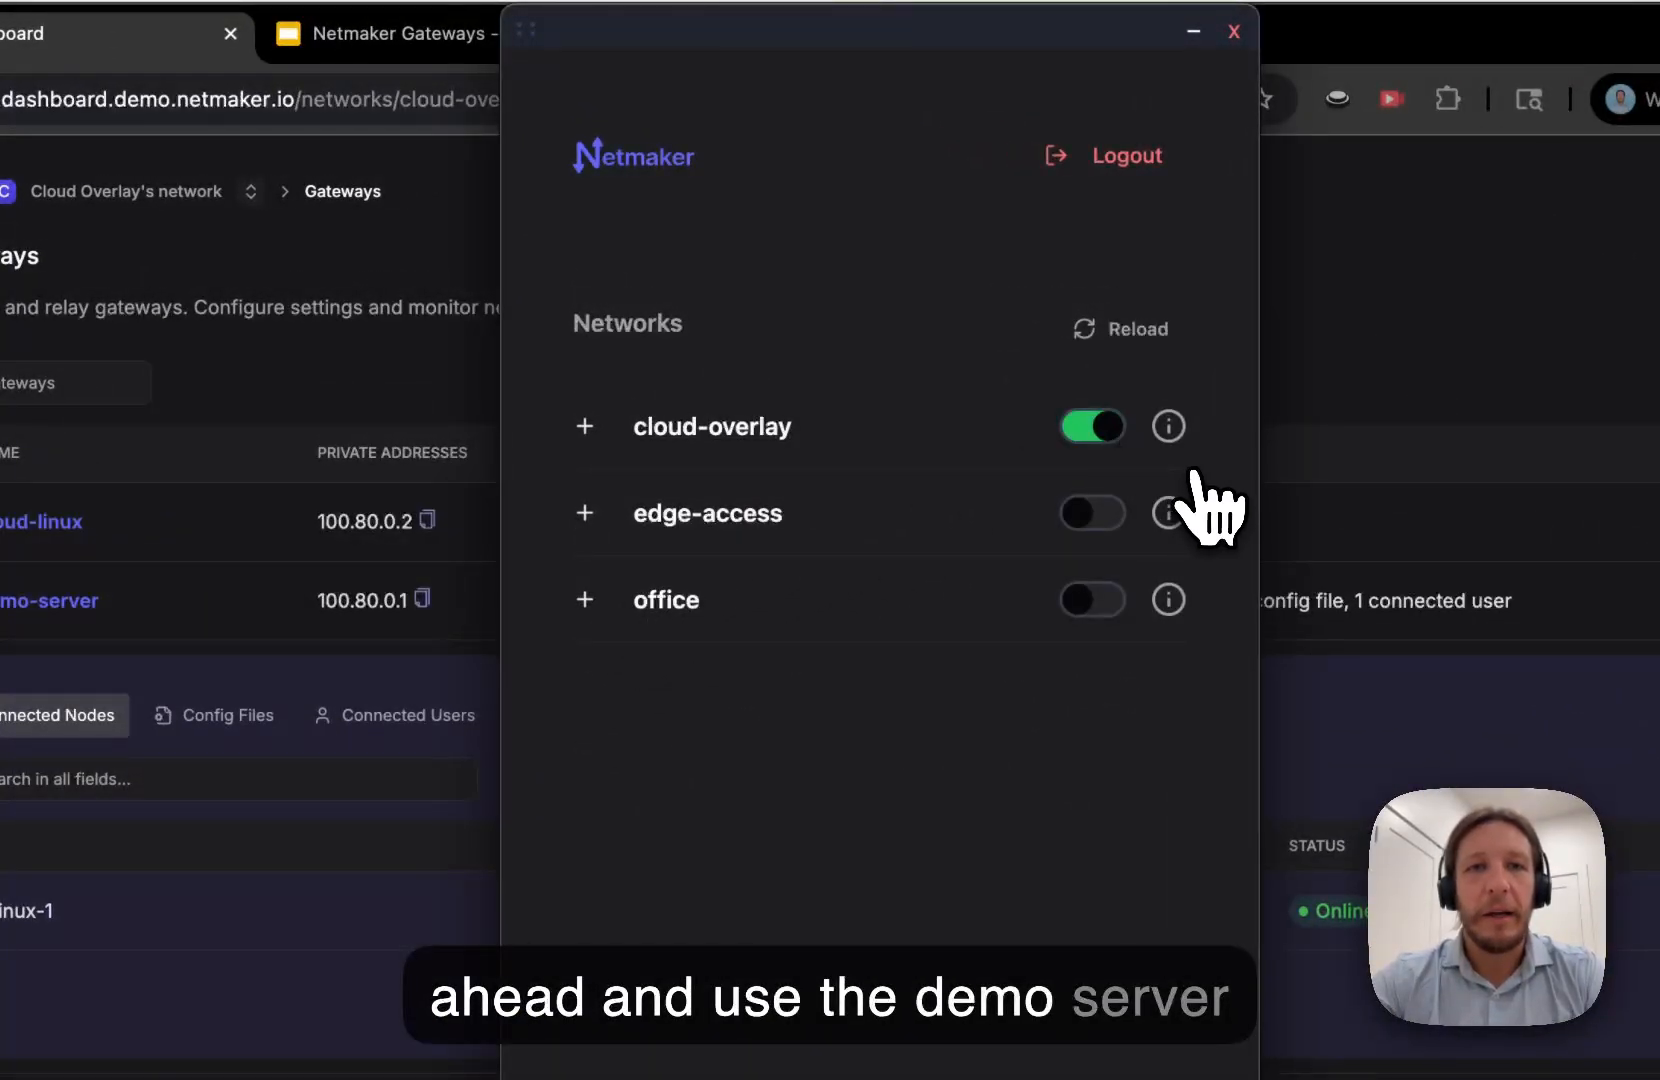
# - Back in the dashboard, check demo-server's connected user, then collapse its row
pyautogui.click(445, 225)
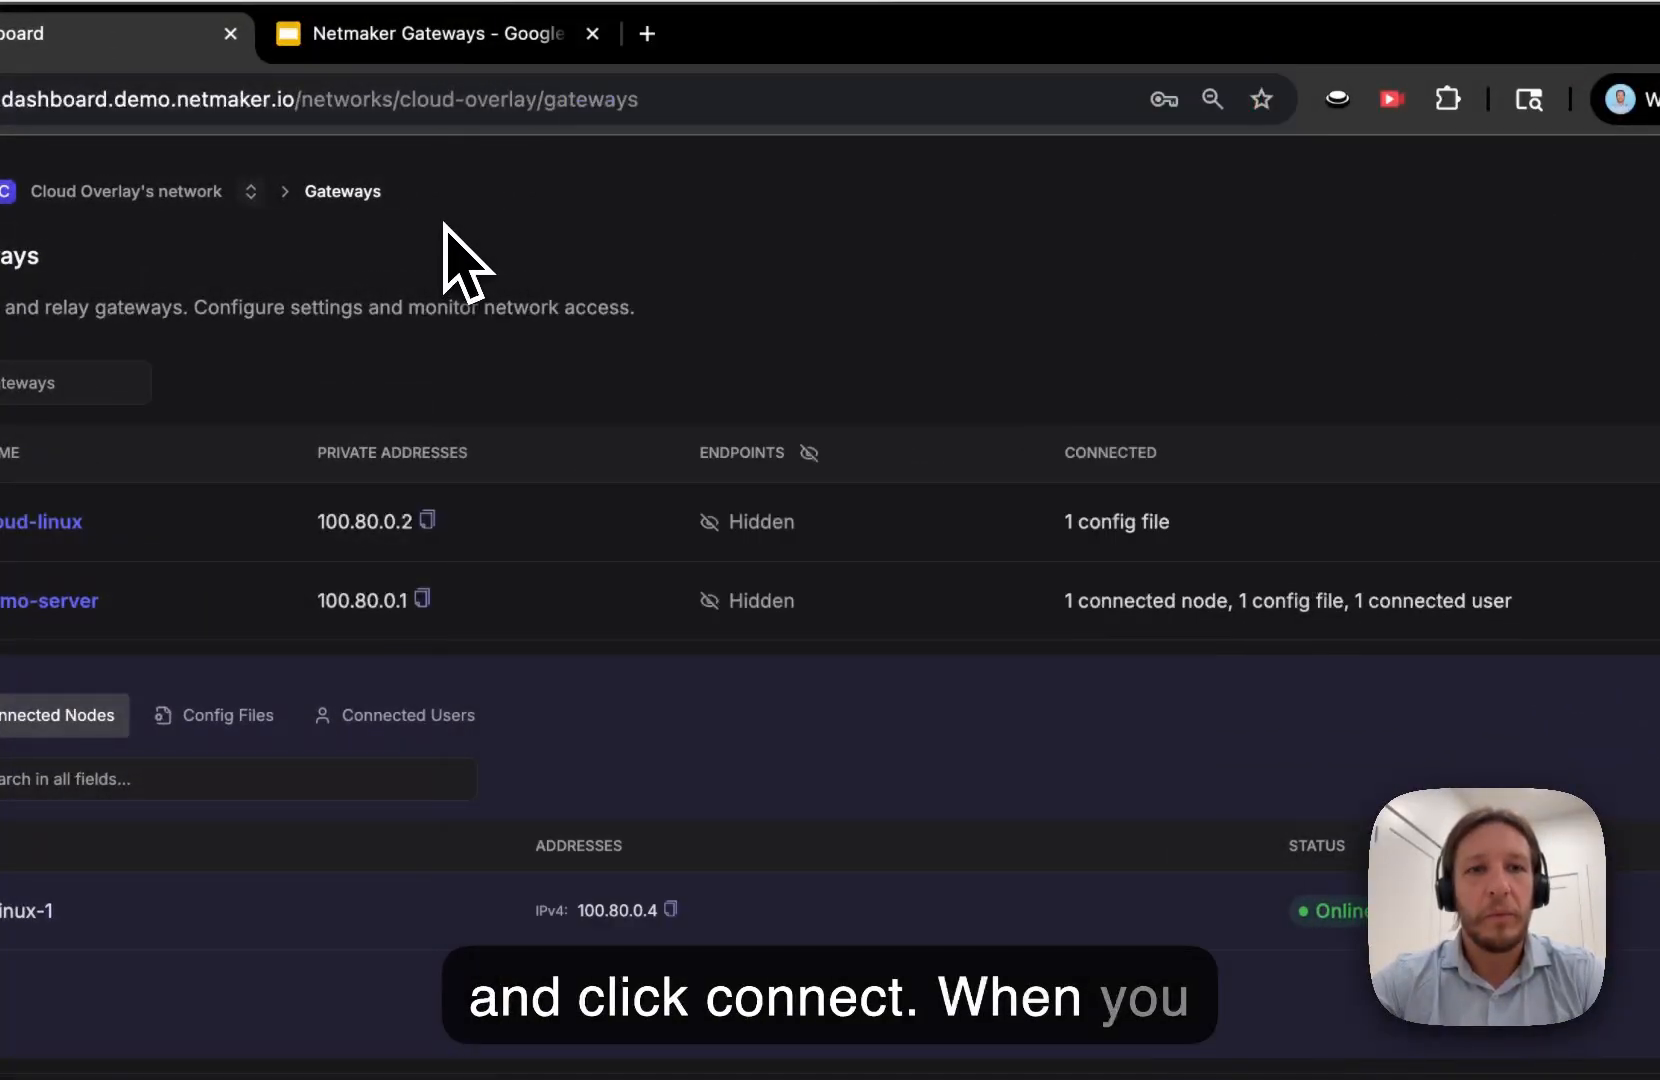
pyautogui.click(378, 717)
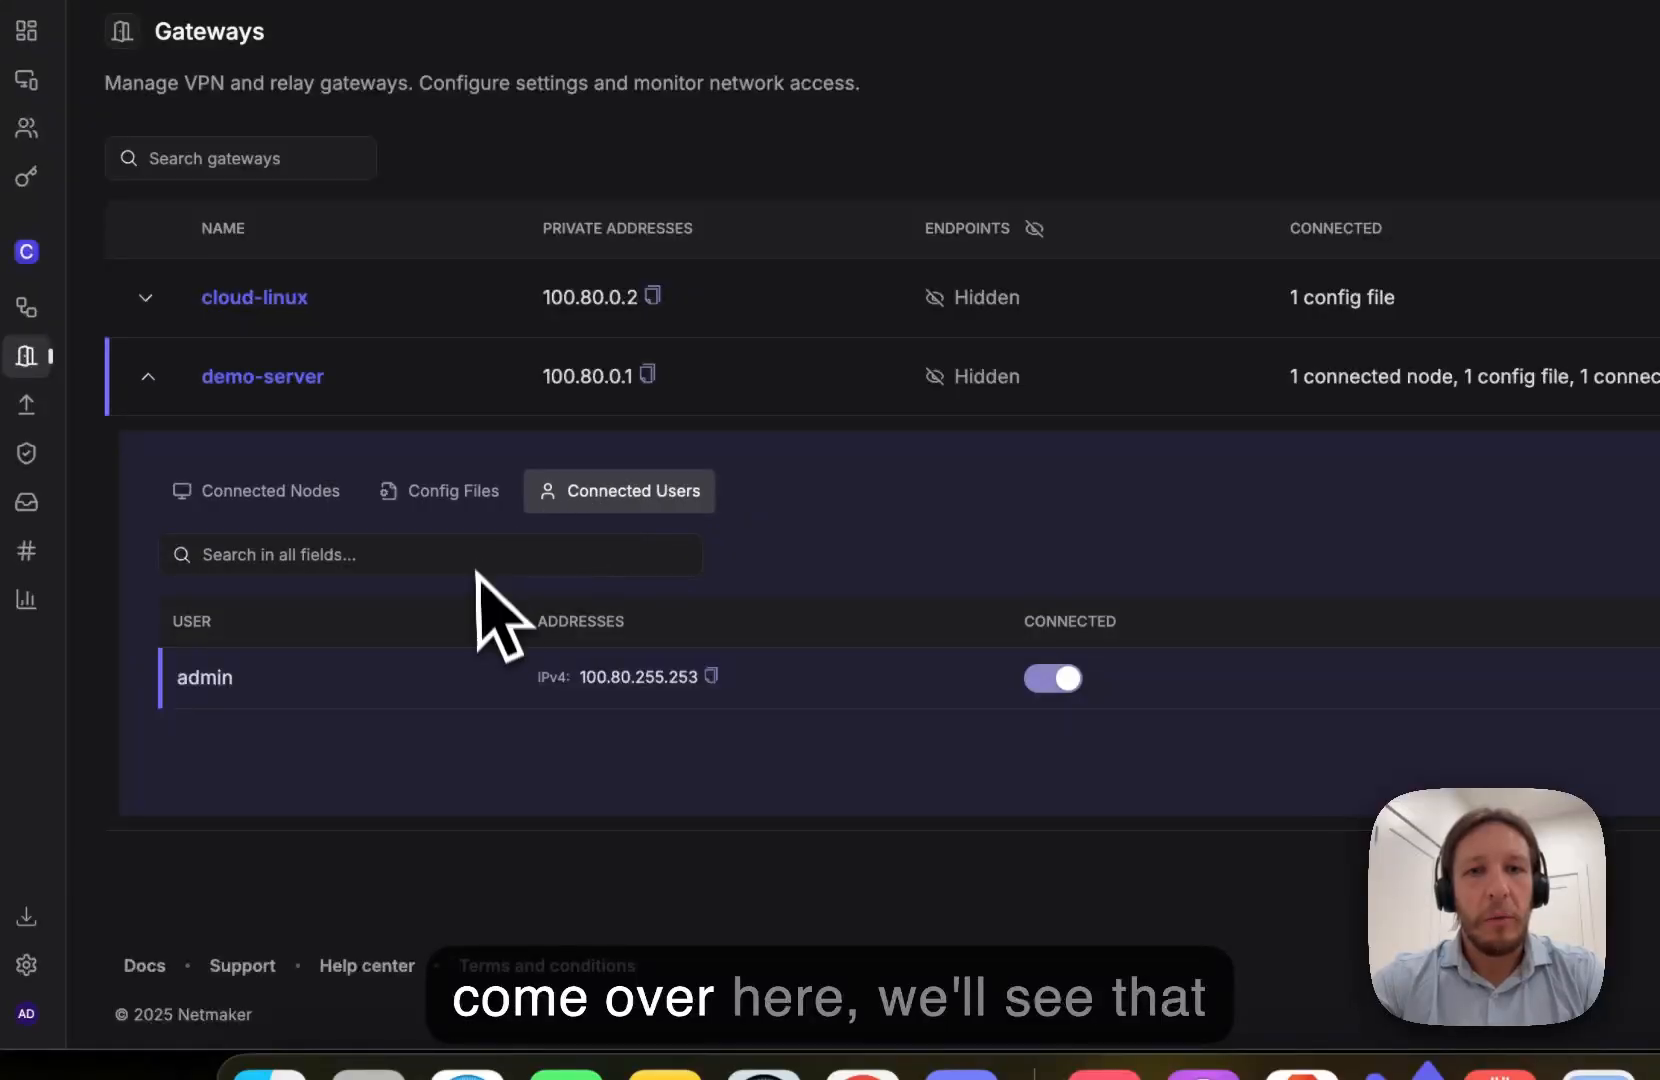
pyautogui.doubleClick(216, 677)
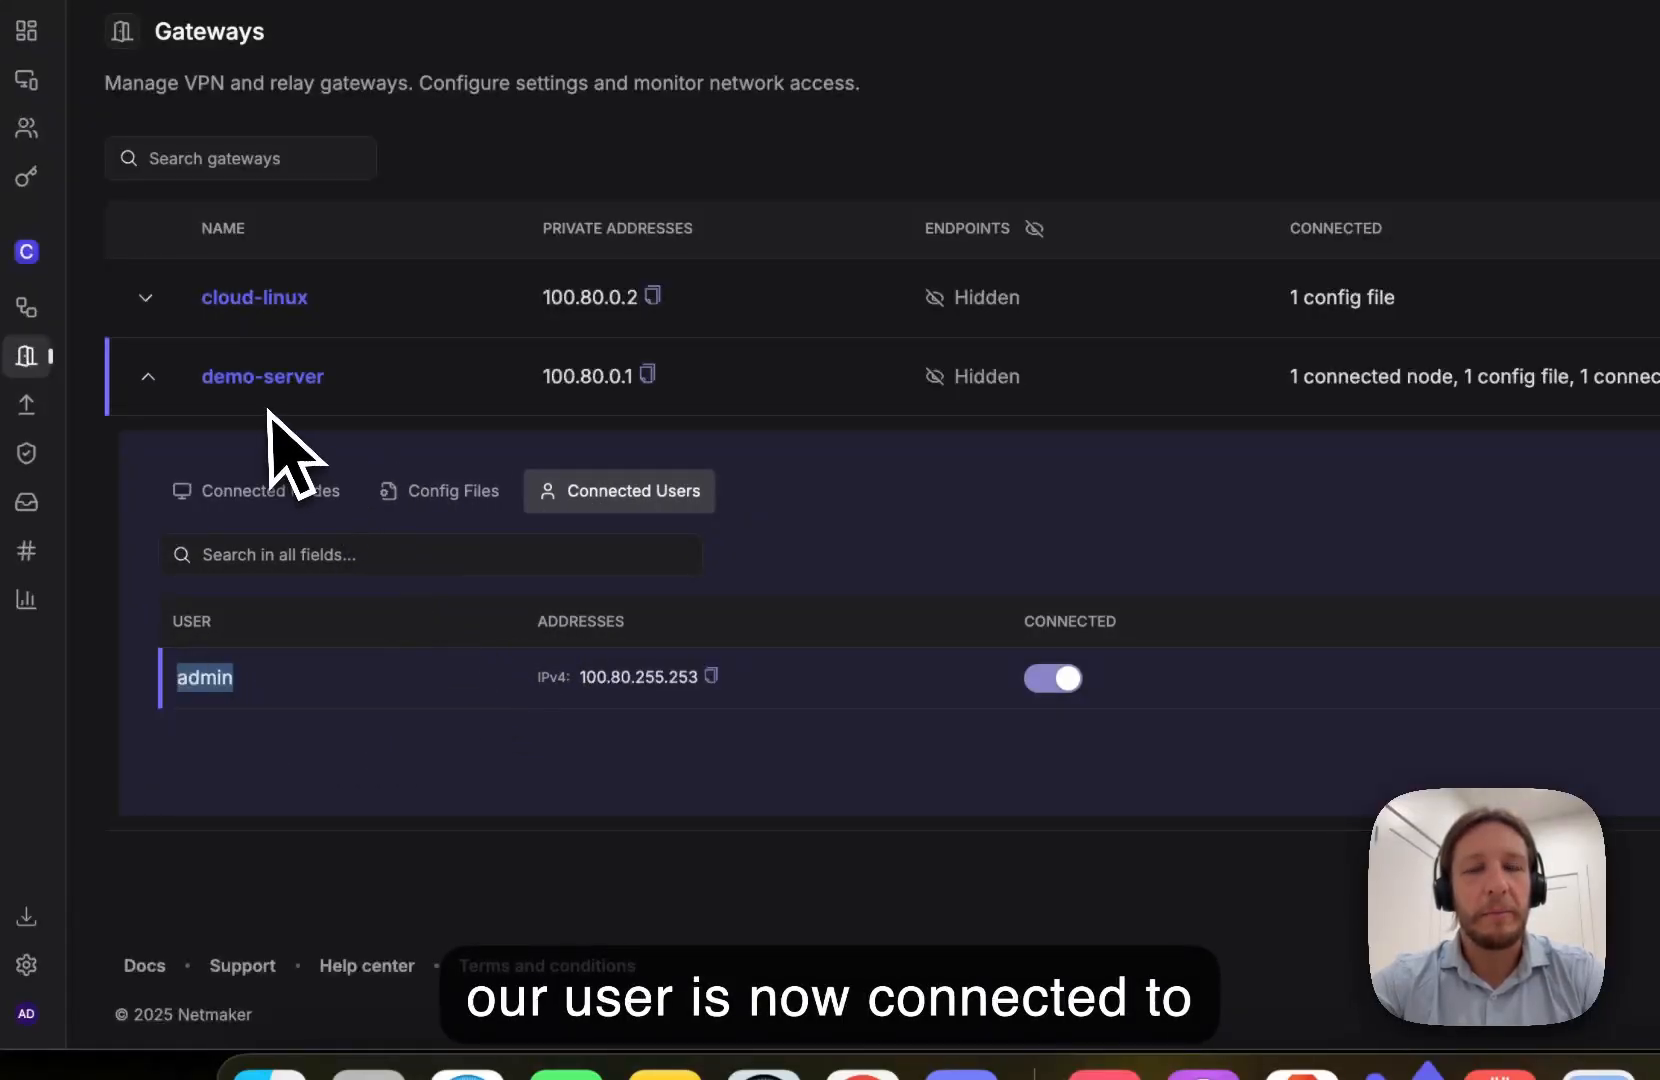
pyautogui.click(161, 384)
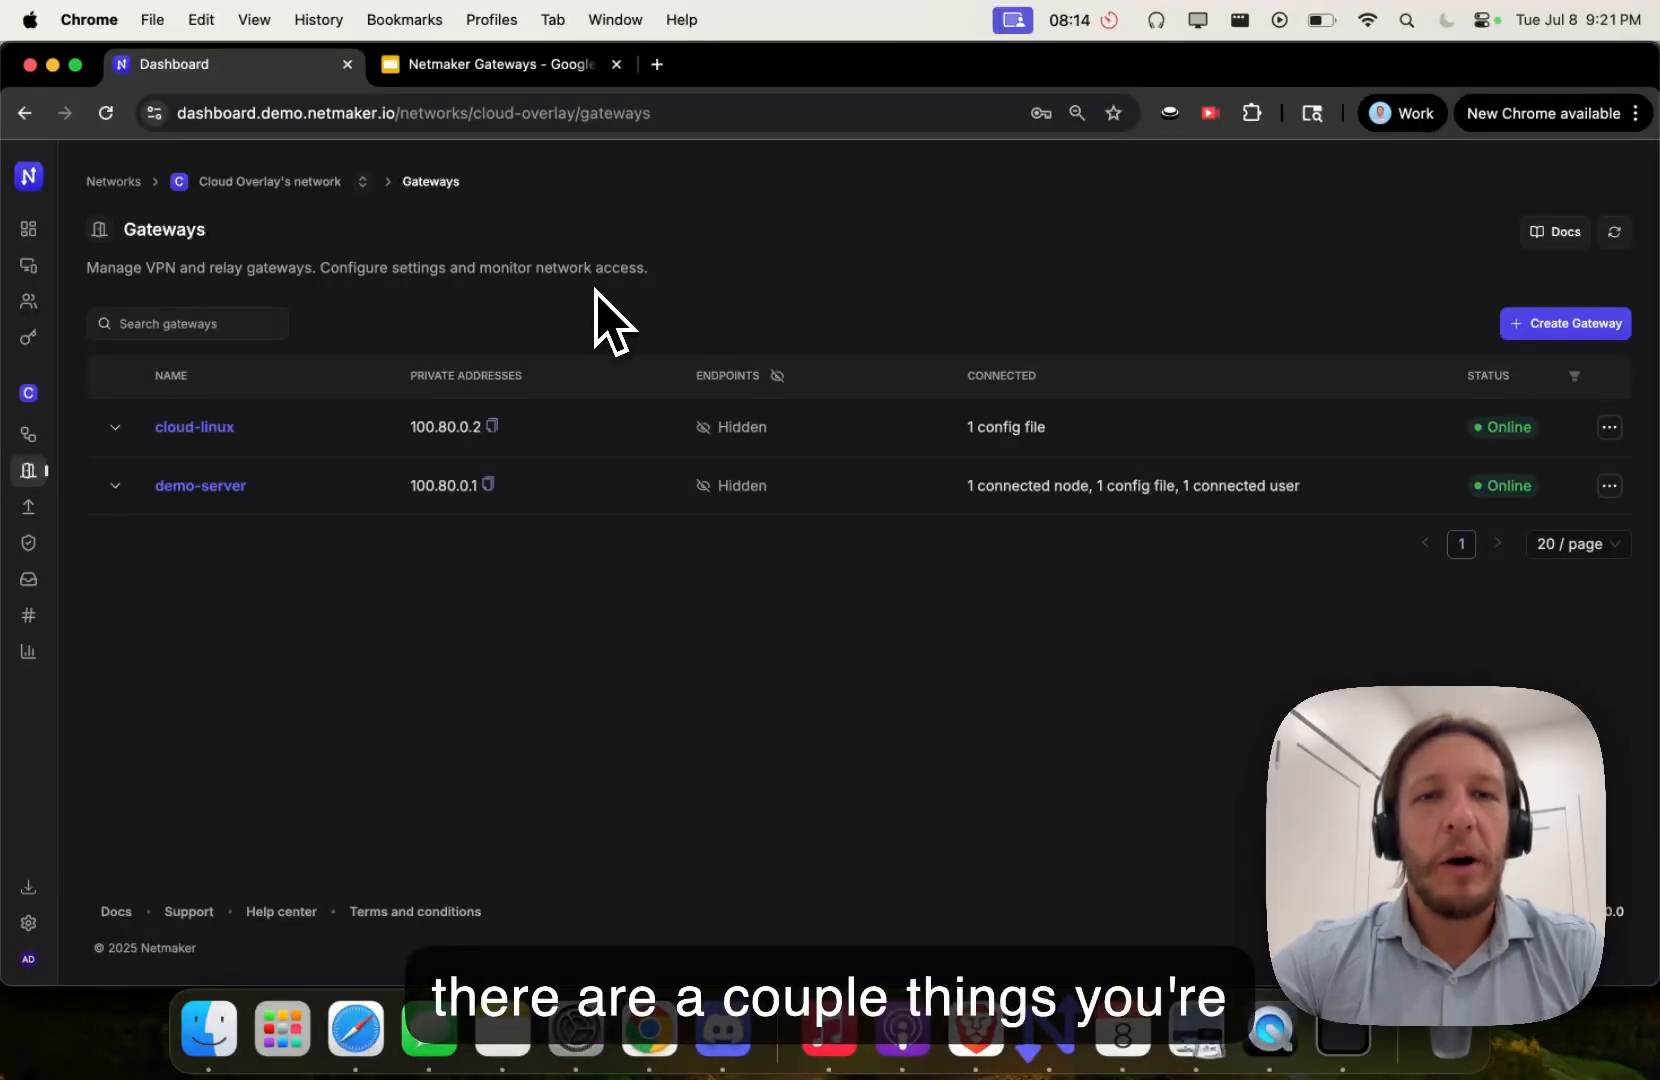
# - Delete the cloud-linux gateway after reviewing its config files
pyautogui.click(115, 427)
pyautogui.click(361, 522)
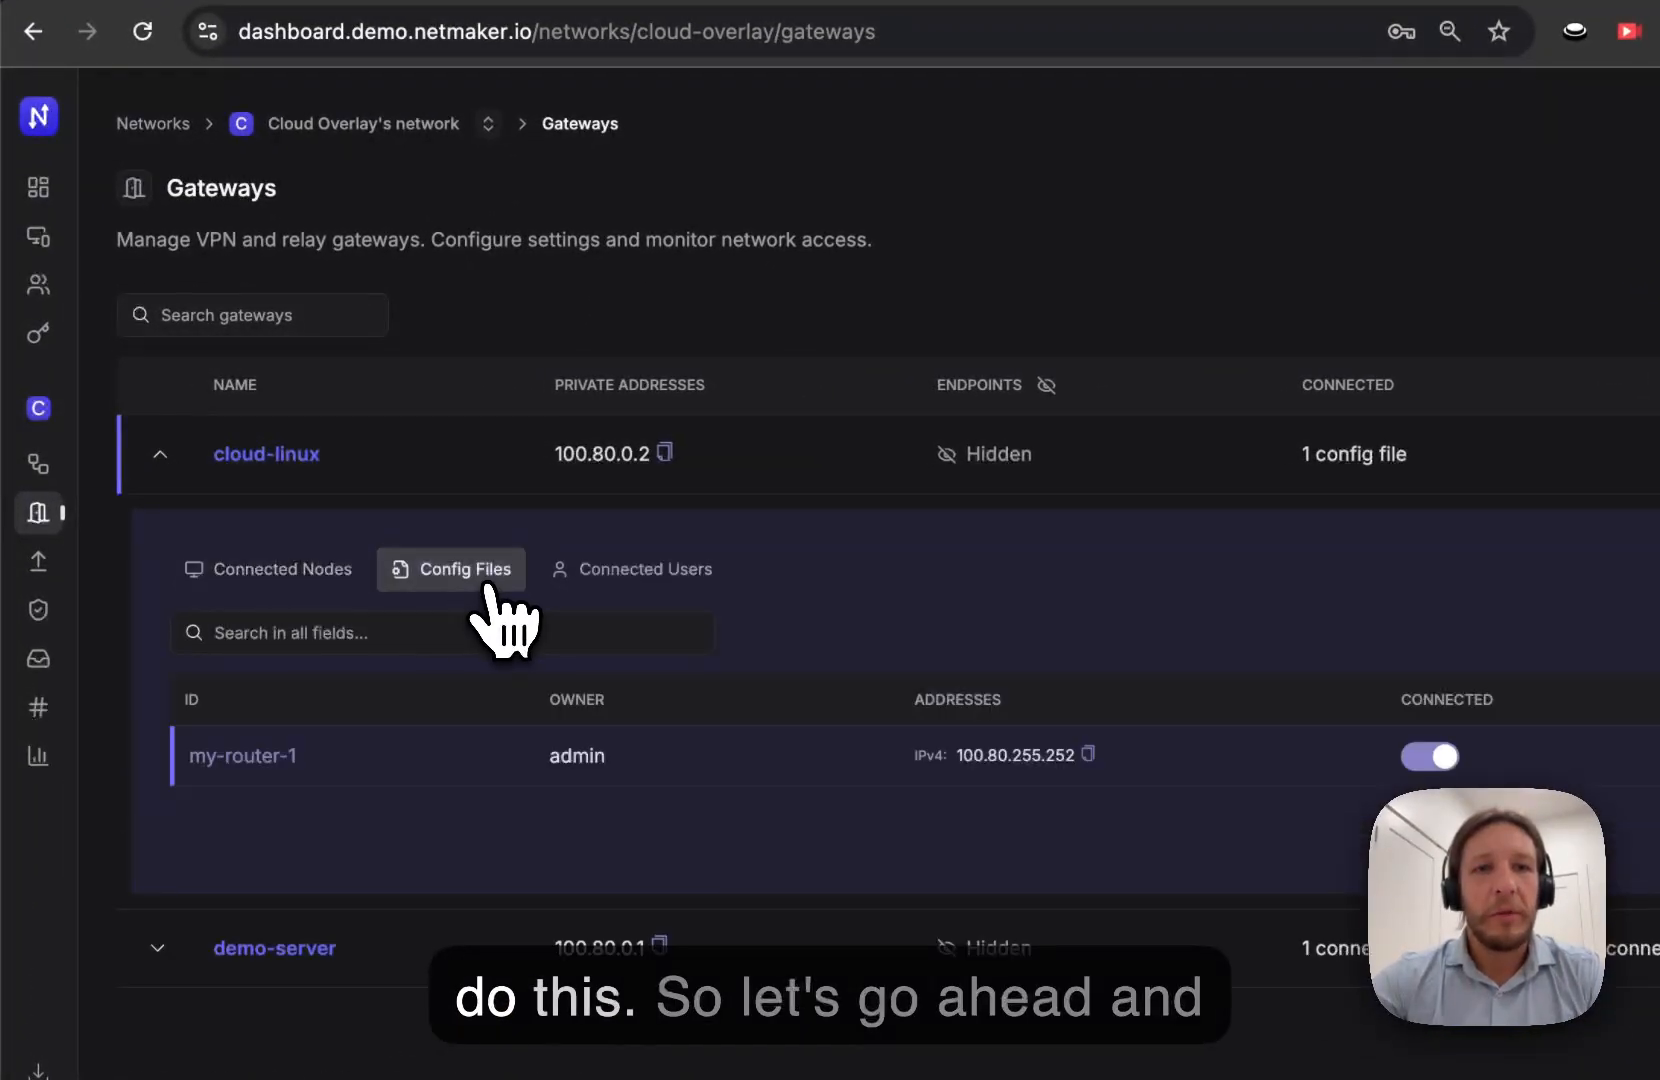
pyautogui.click(160, 454)
pyautogui.click(1592, 469)
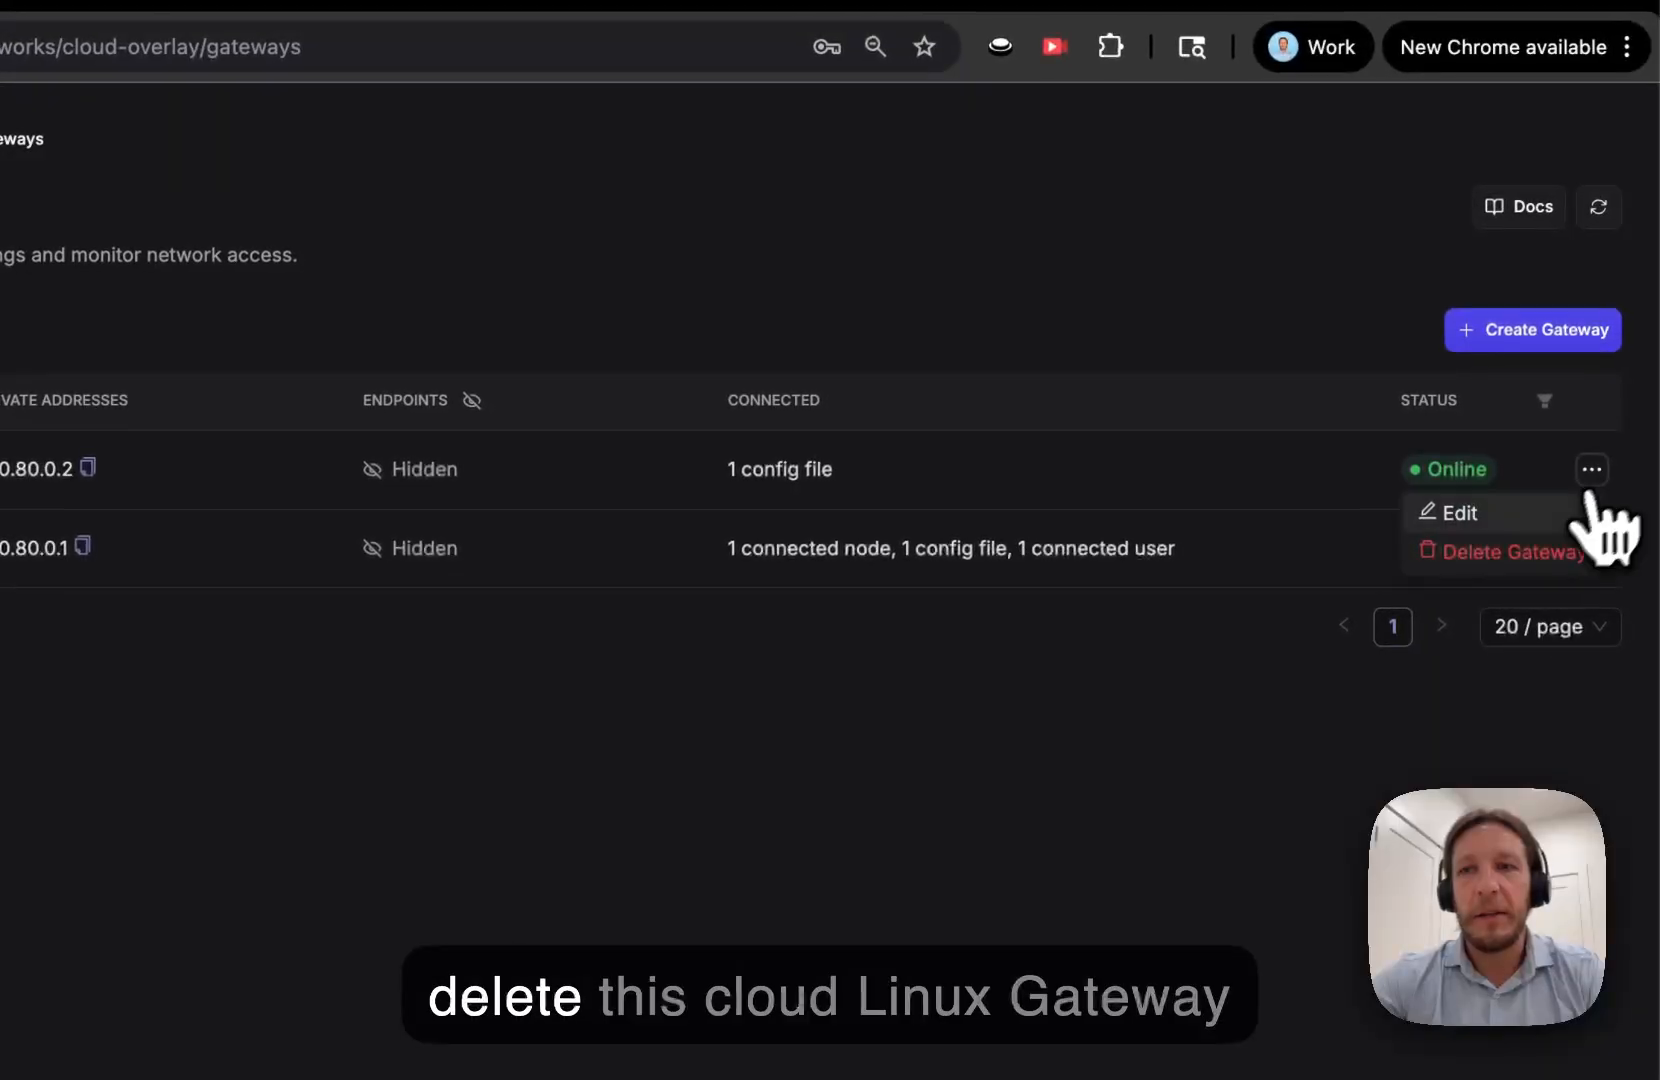
pyautogui.click(1520, 552)
pyautogui.click(828, 638)
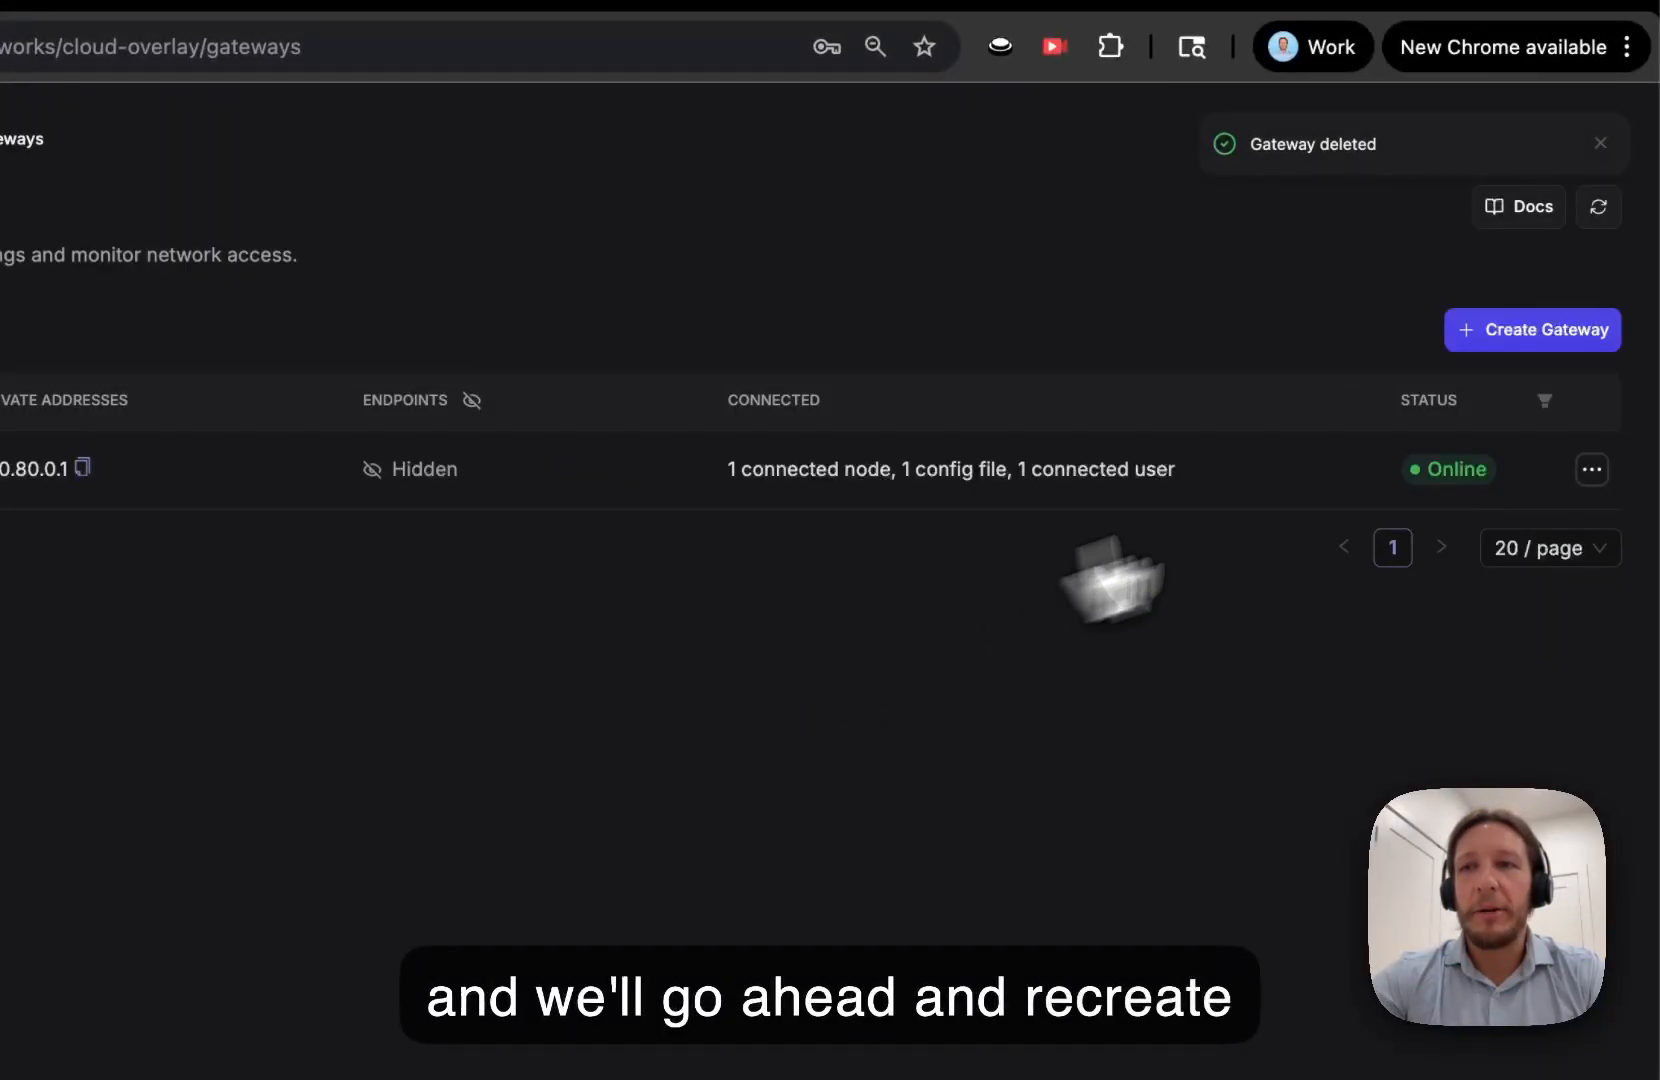
# - Start a new gateway on node cloud-linux with Internet Gateway left off
pyautogui.click(1512, 330)
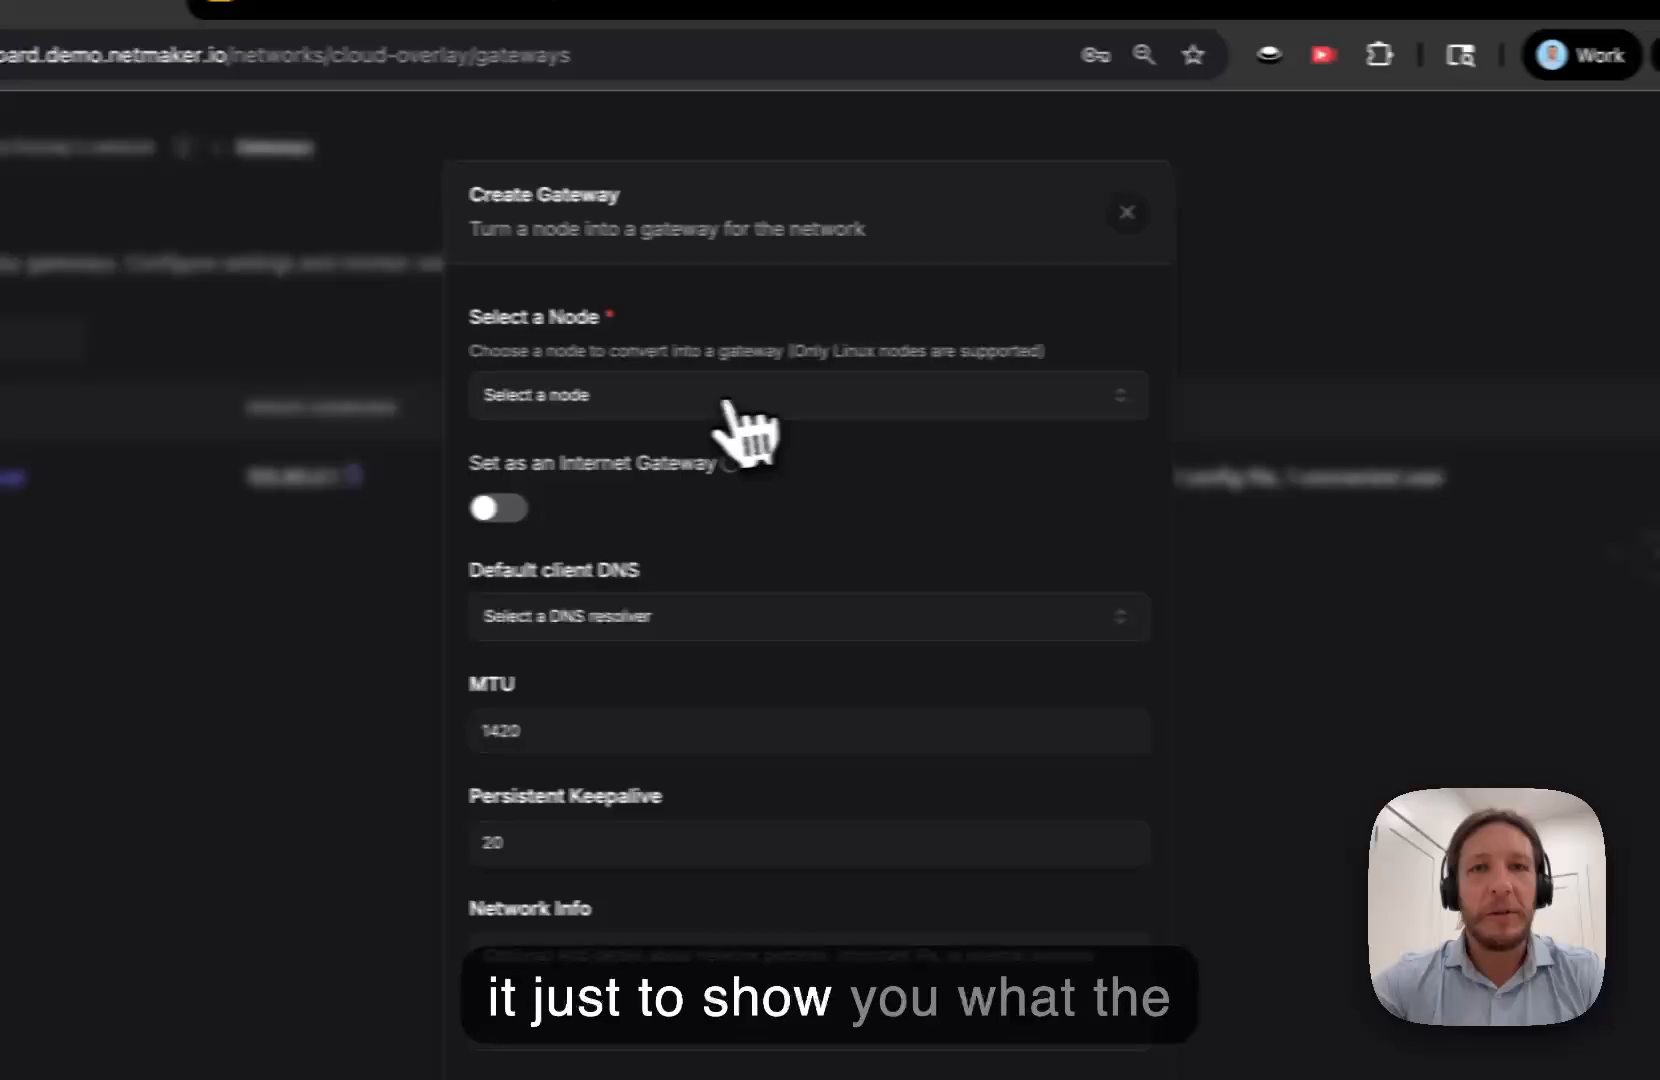
pyautogui.click(727, 400)
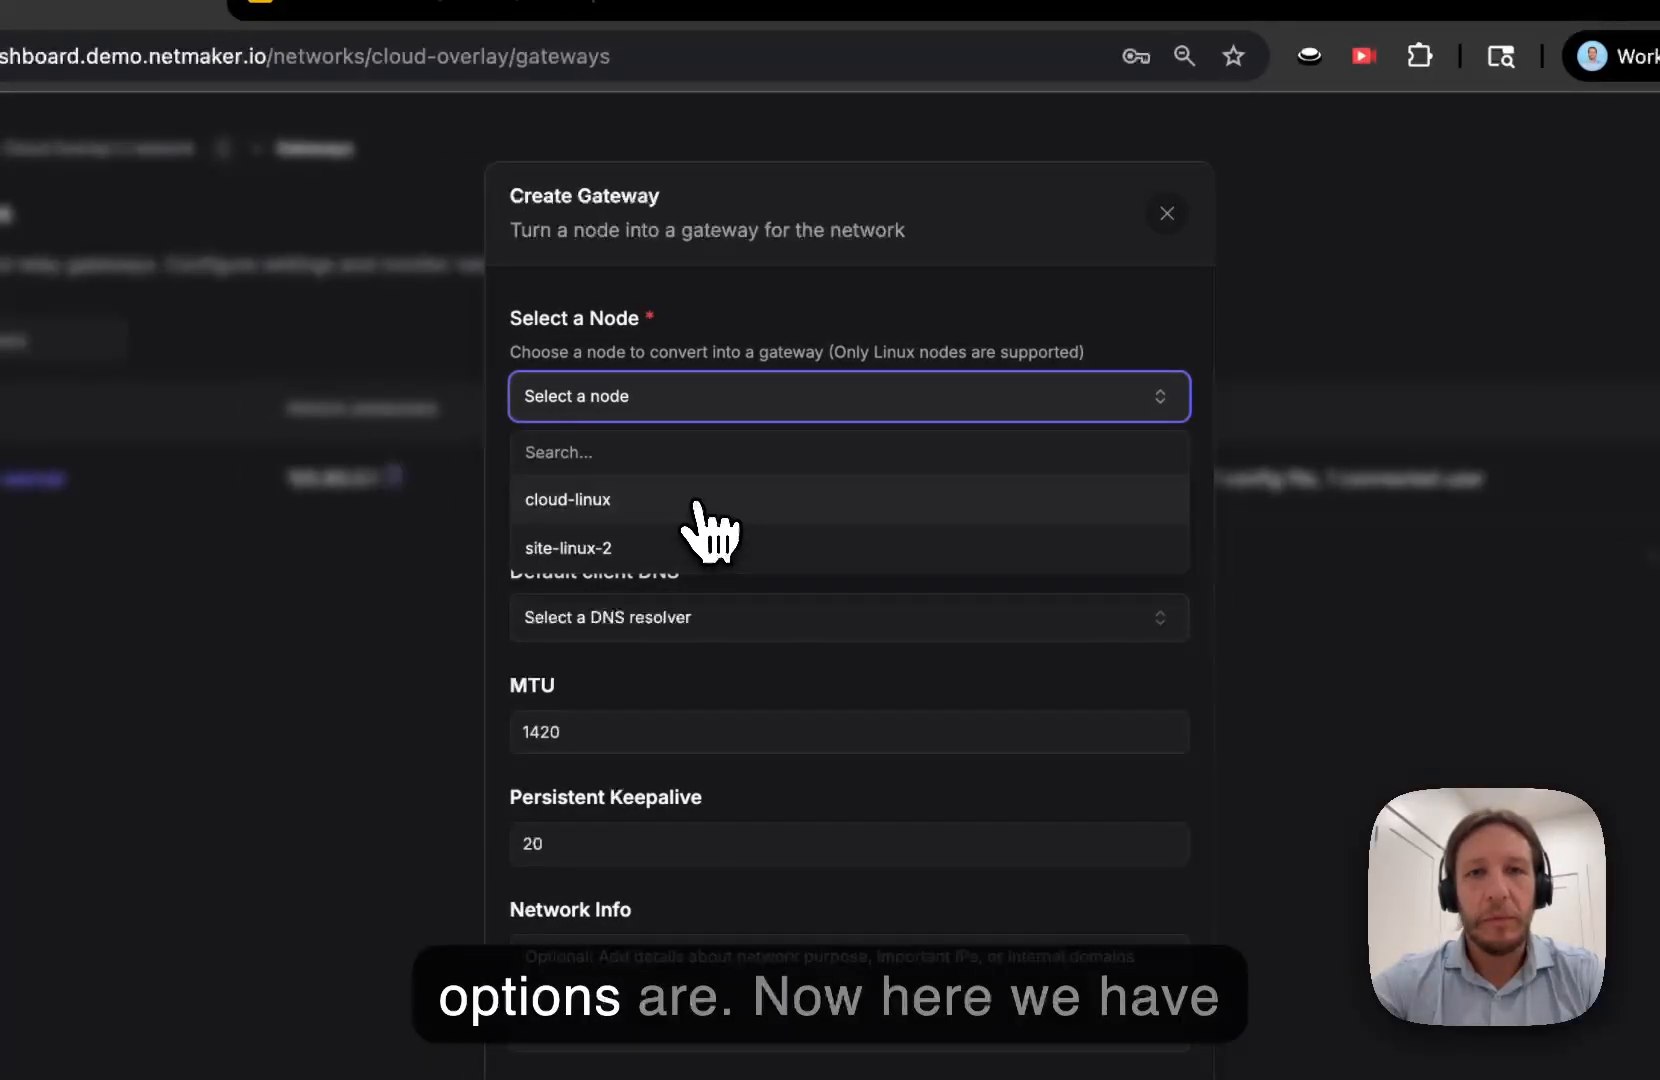
pyautogui.click(708, 505)
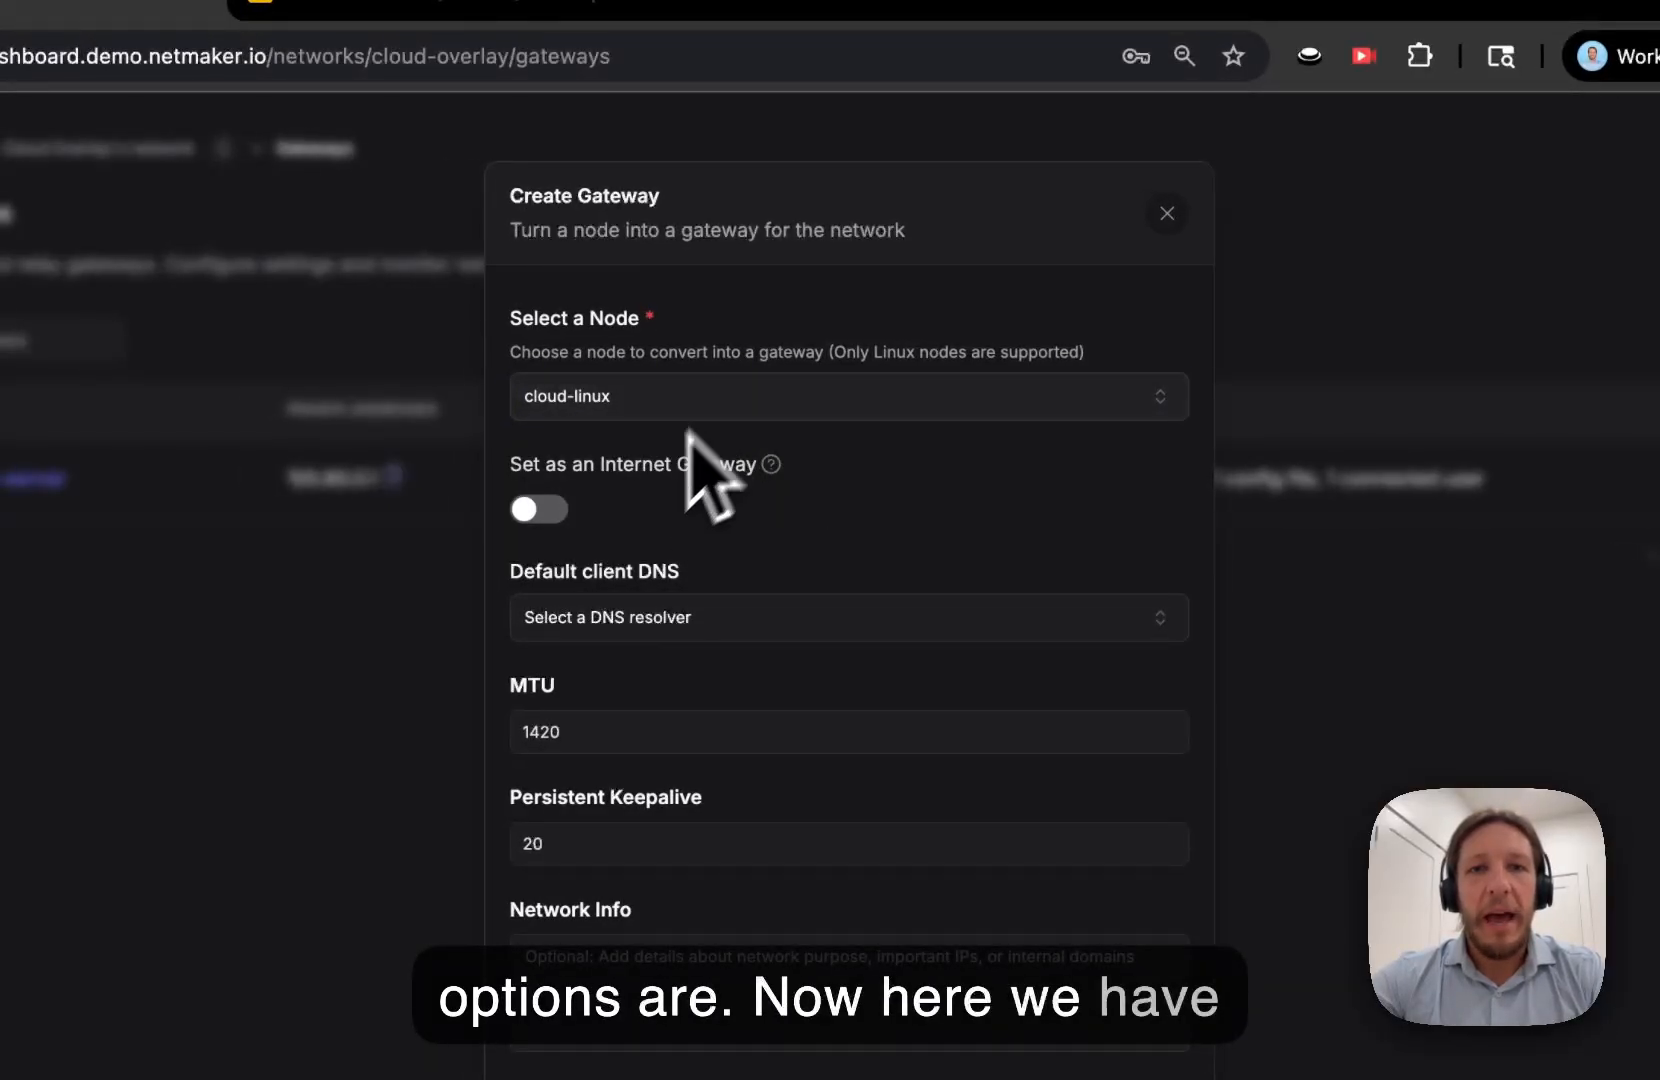
pyautogui.tripleClick(597, 463)
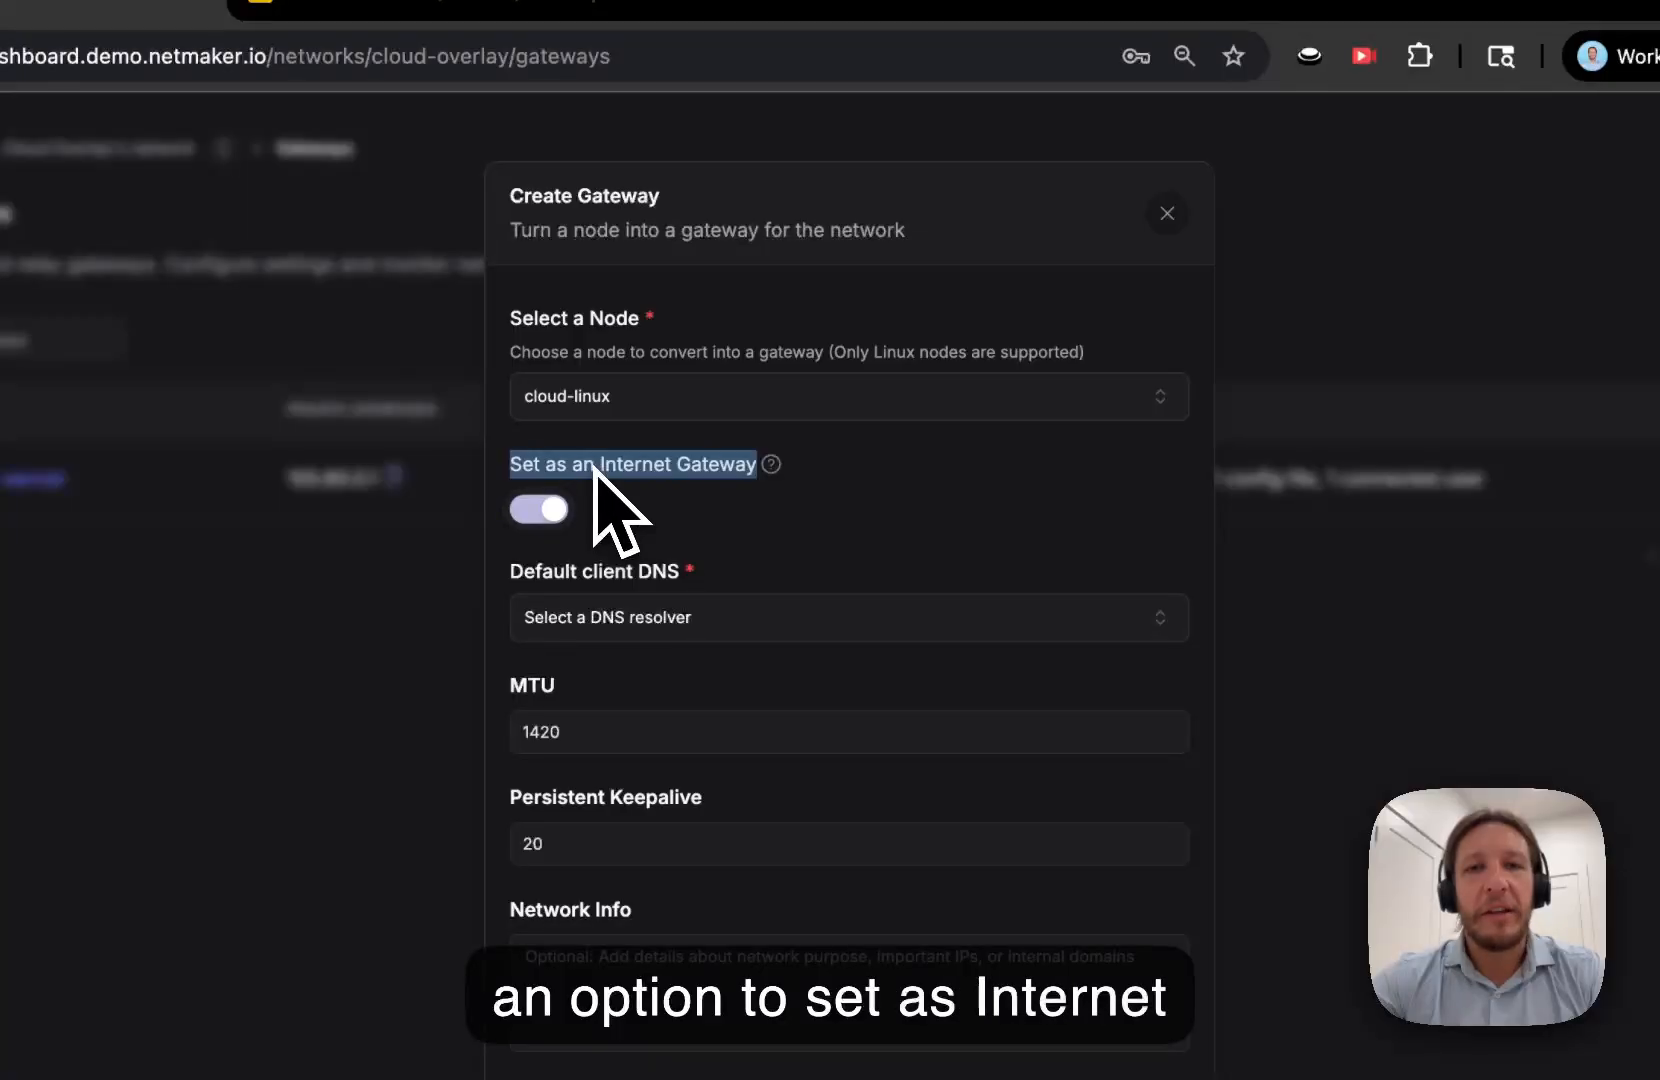
pyautogui.click(594, 465)
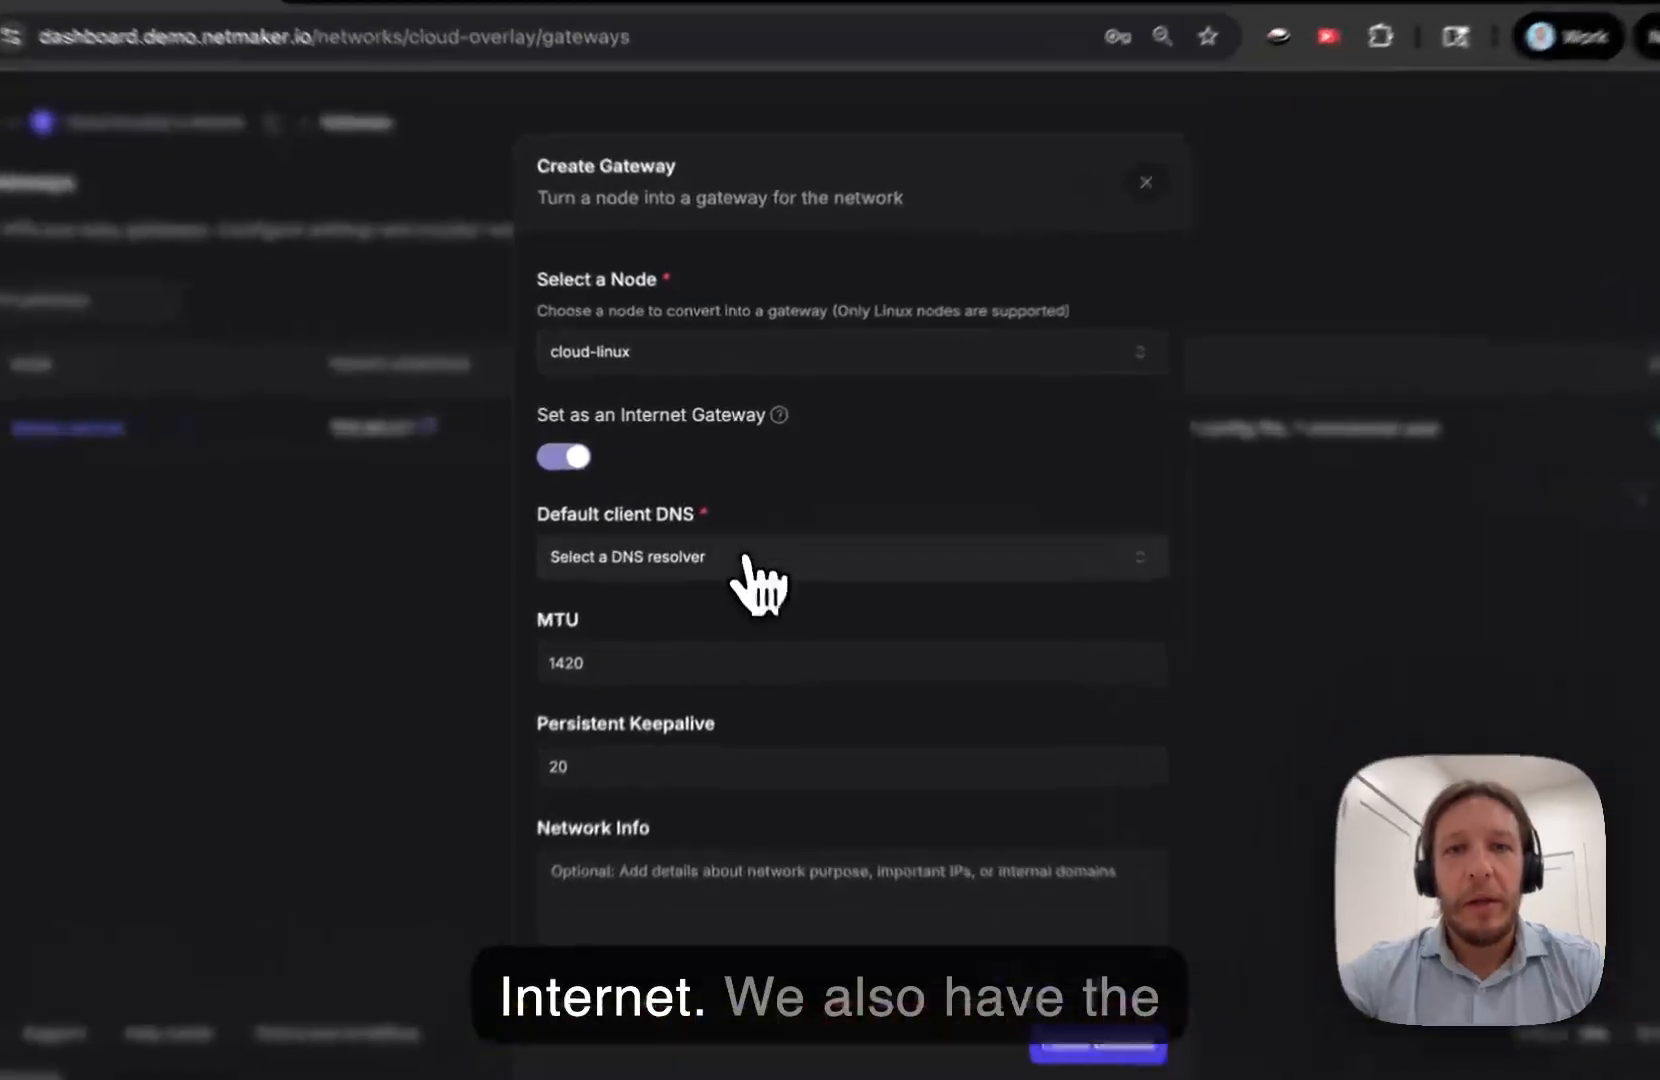
# - Set the default client DNS to Cloud Overlay Private DNS (100.80.0.2)
pyautogui.click(744, 529)
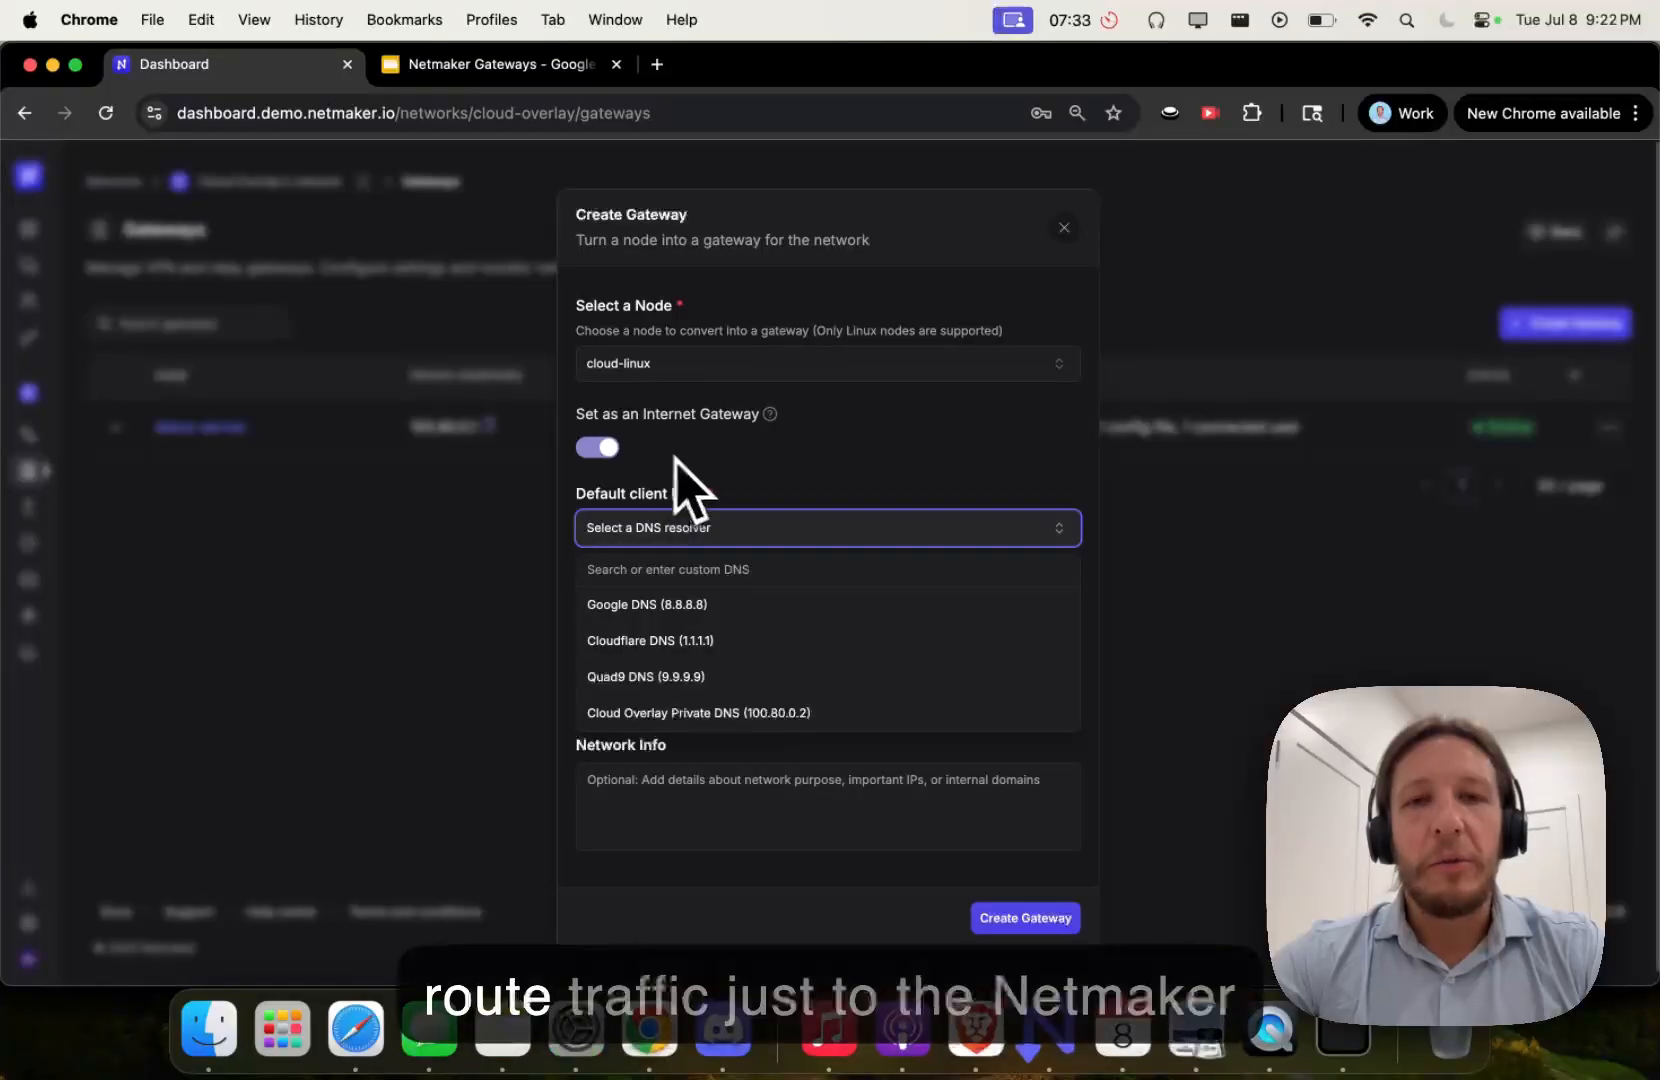
pyautogui.click(601, 445)
pyautogui.click(601, 445)
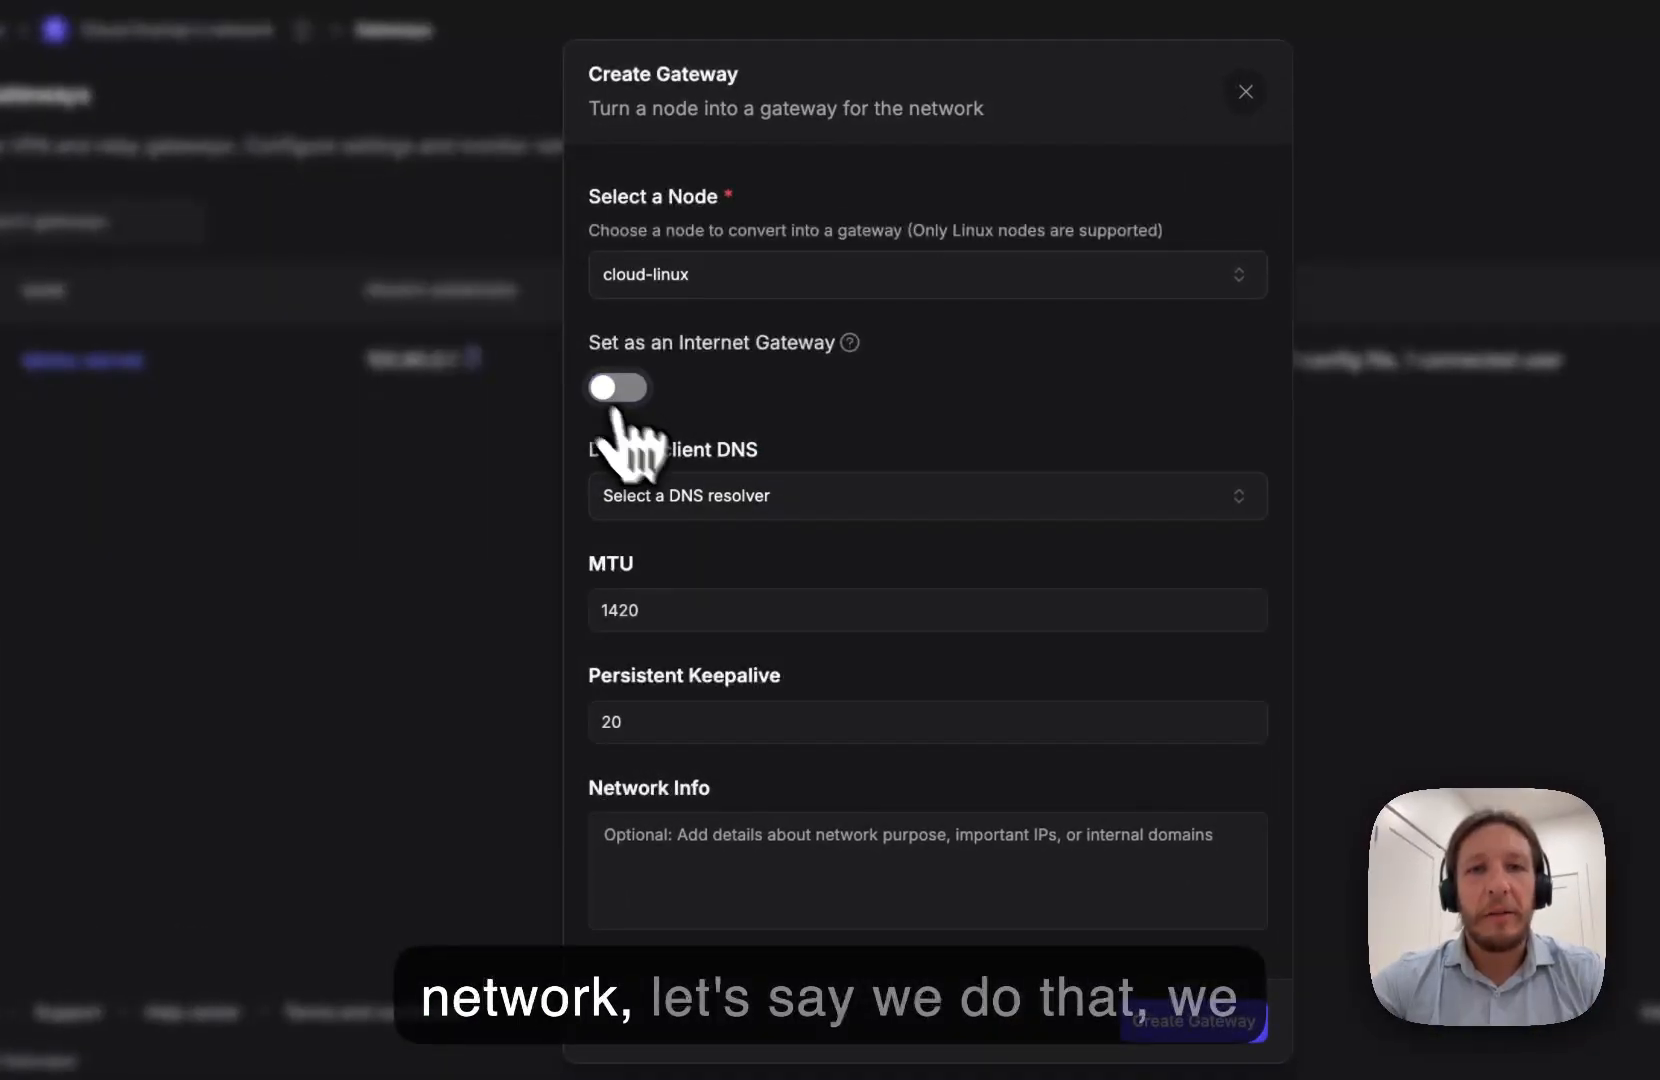
pyautogui.click(672, 530)
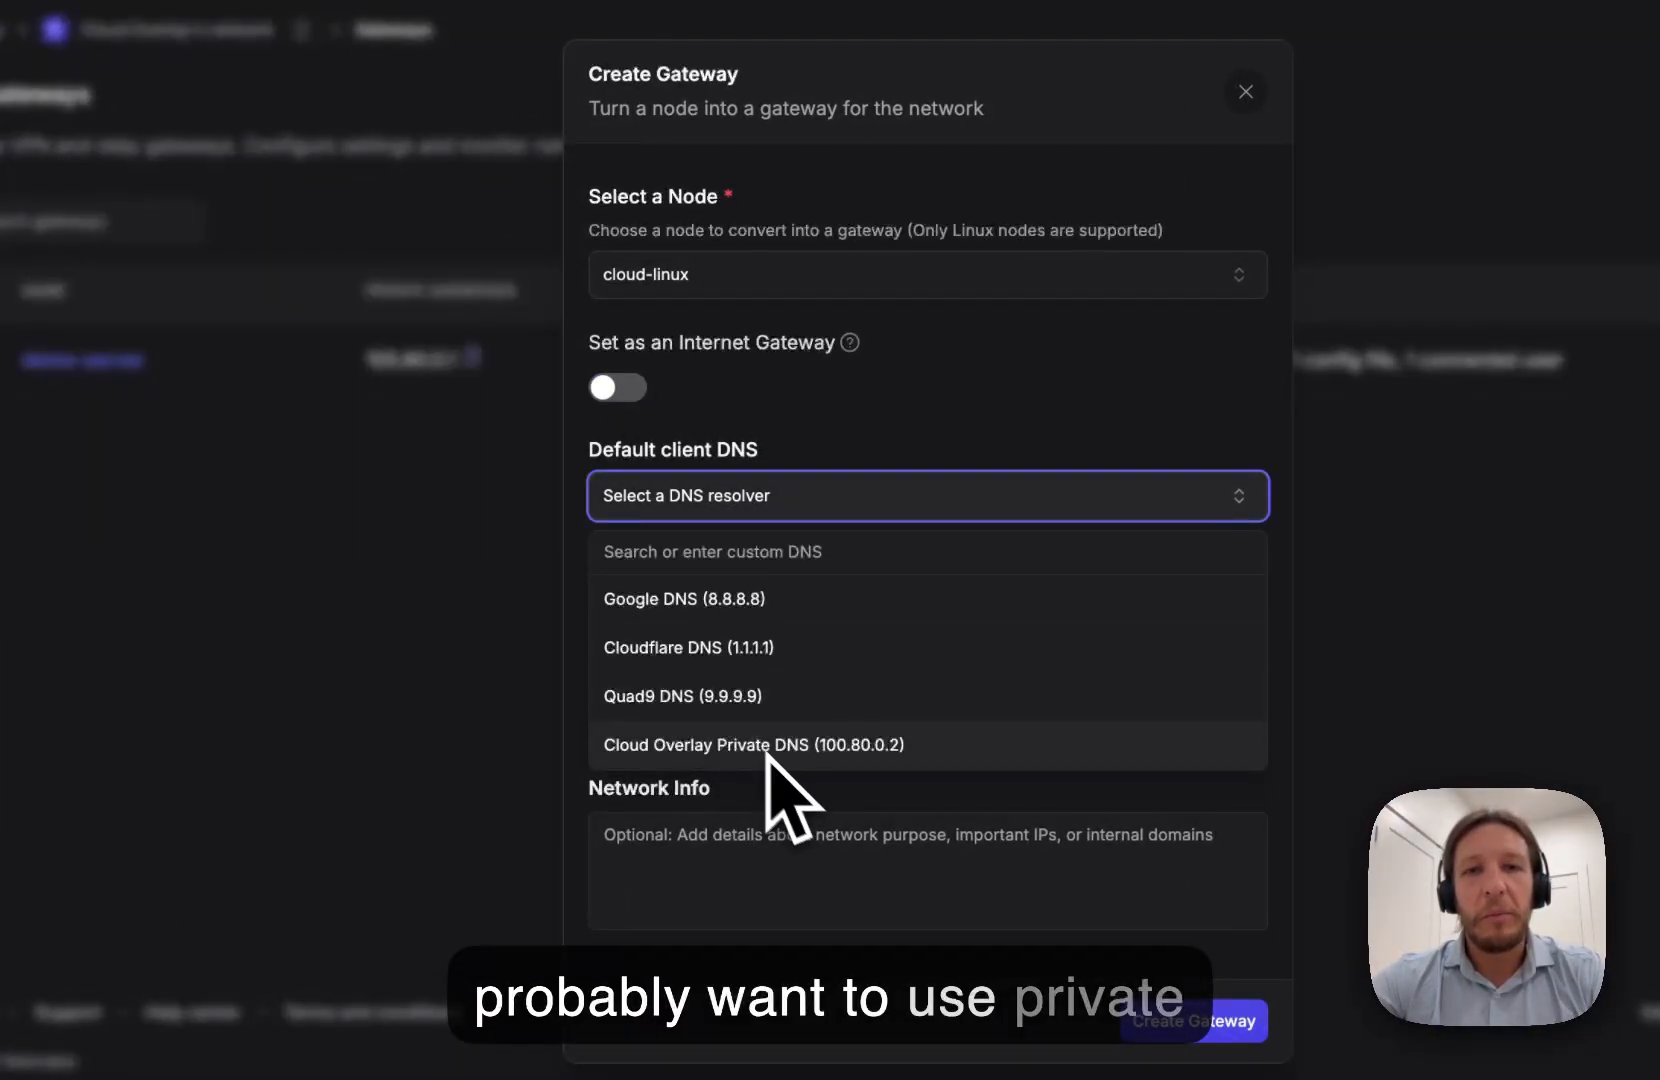
pyautogui.click(806, 765)
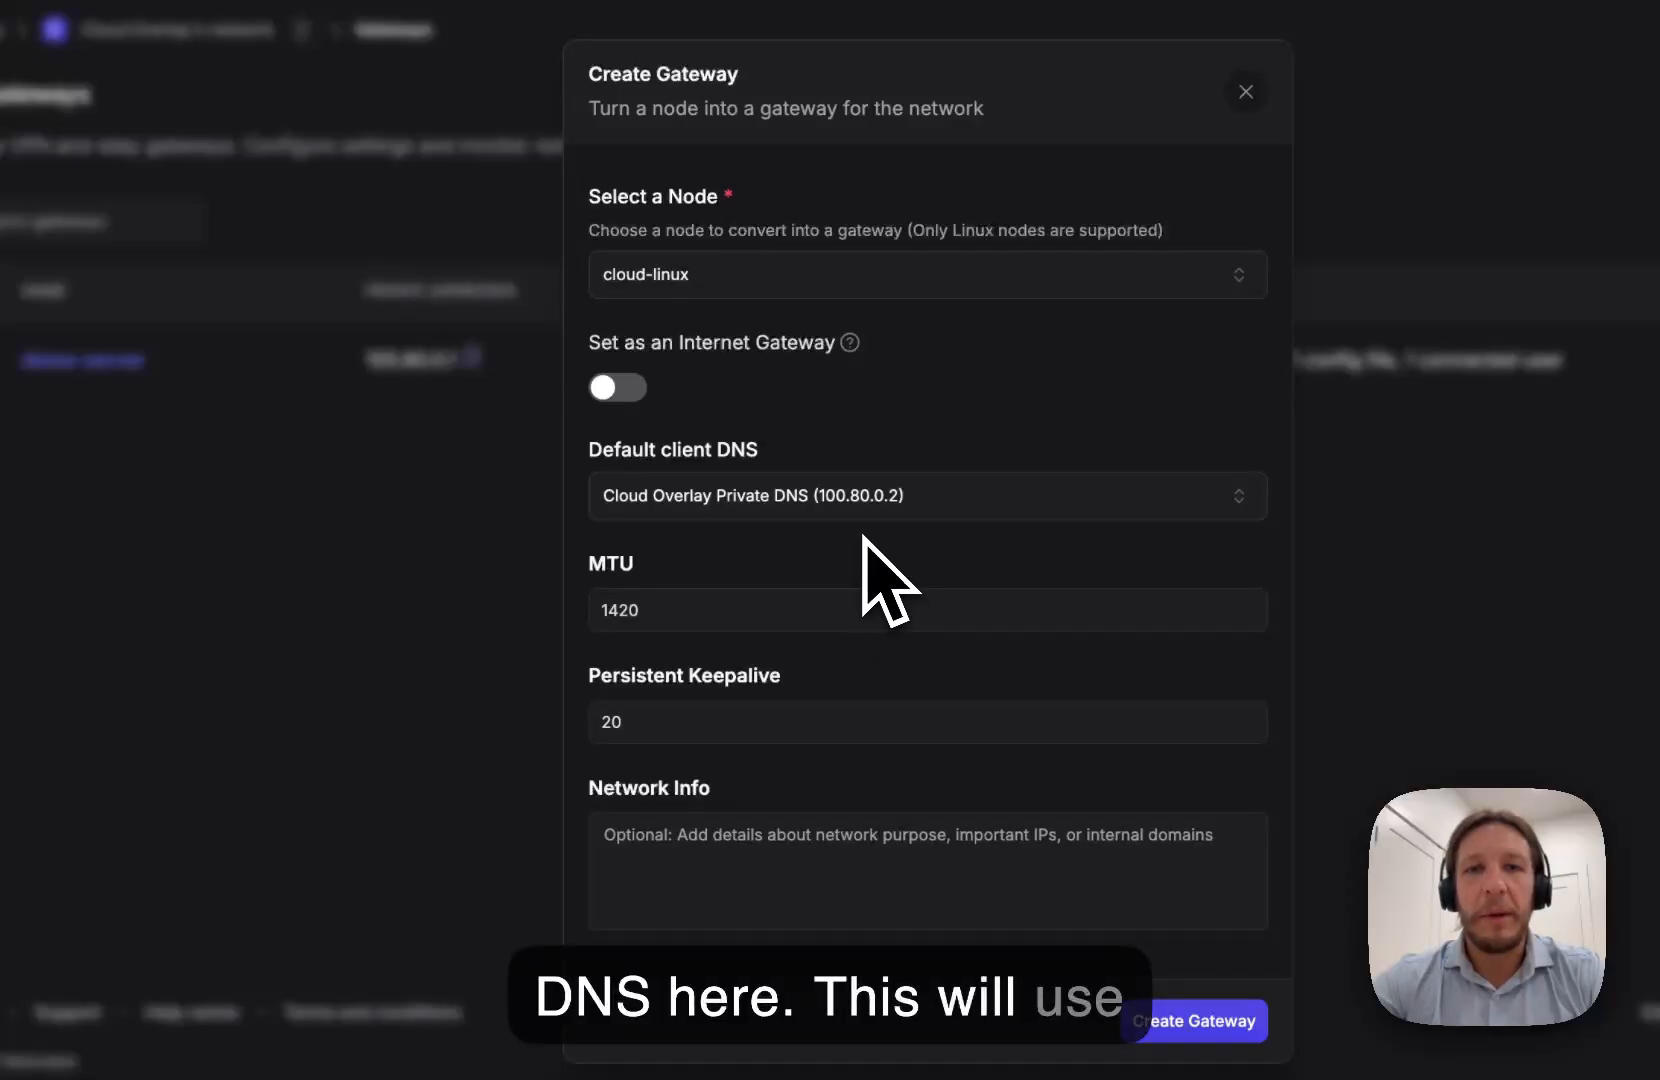
pyautogui.click(850, 500)
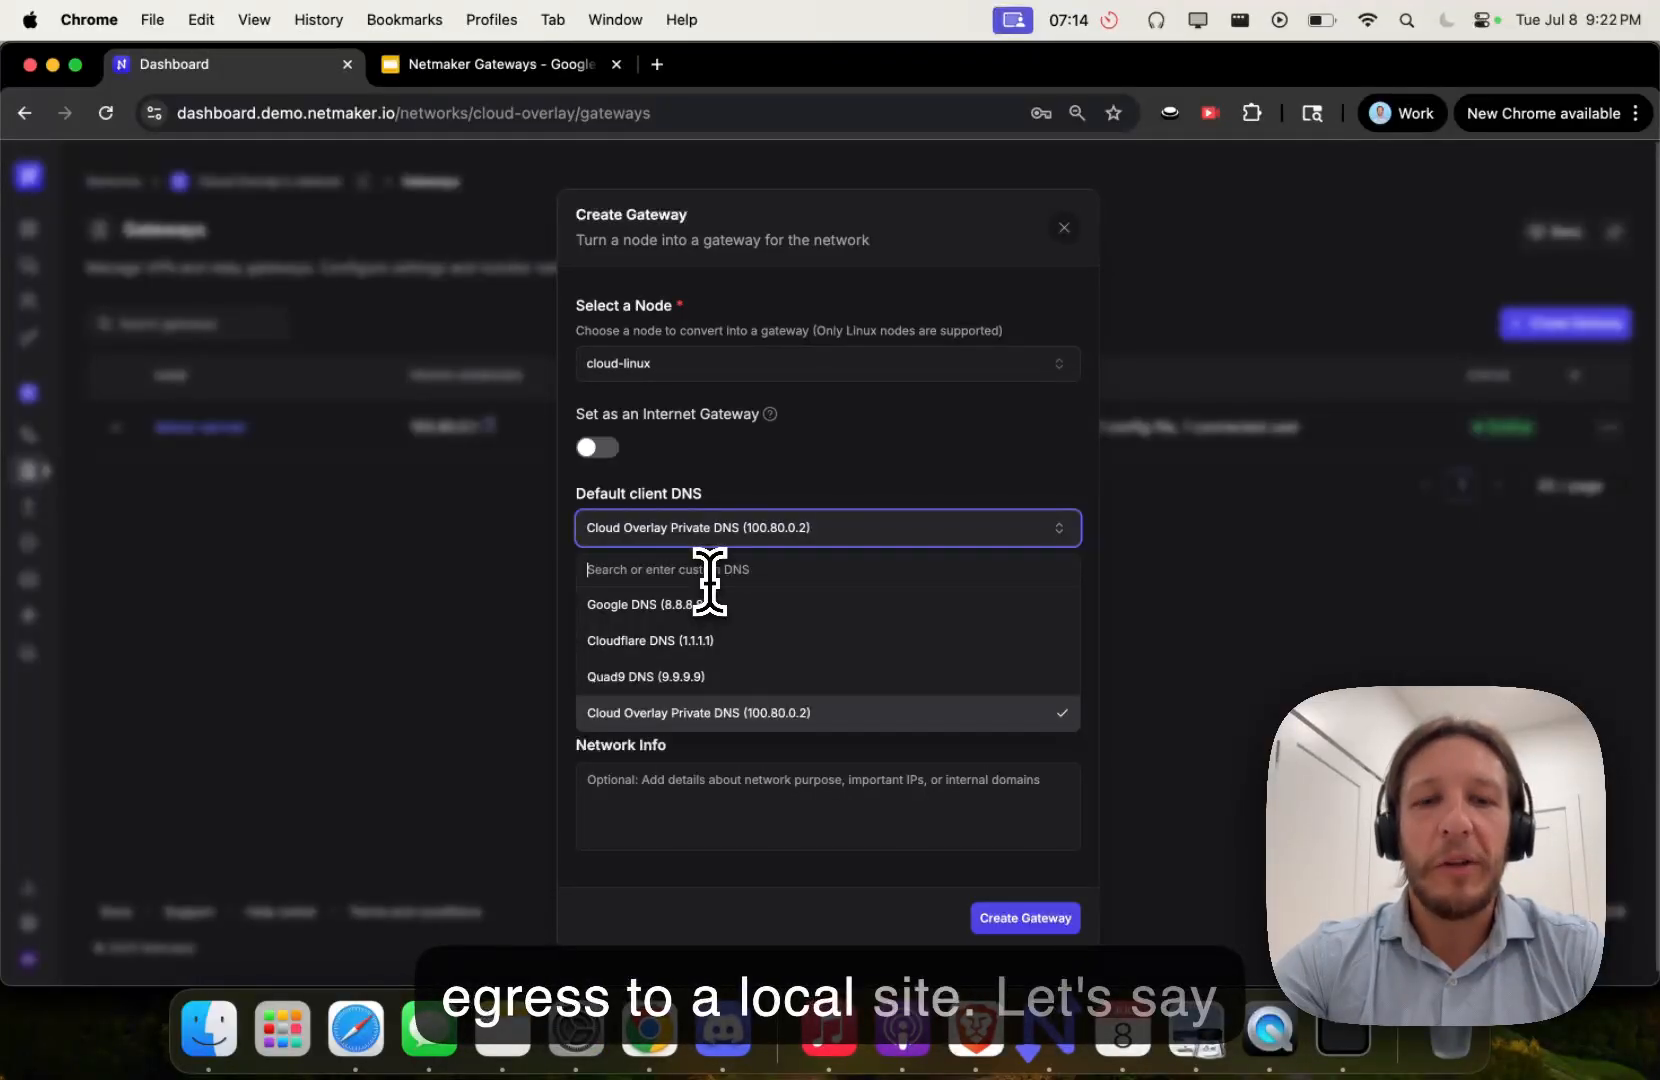
# - Enter 192.168.1.53 as a custom default client DNS resolver for cloud-linux
pyautogui.write('192.168')
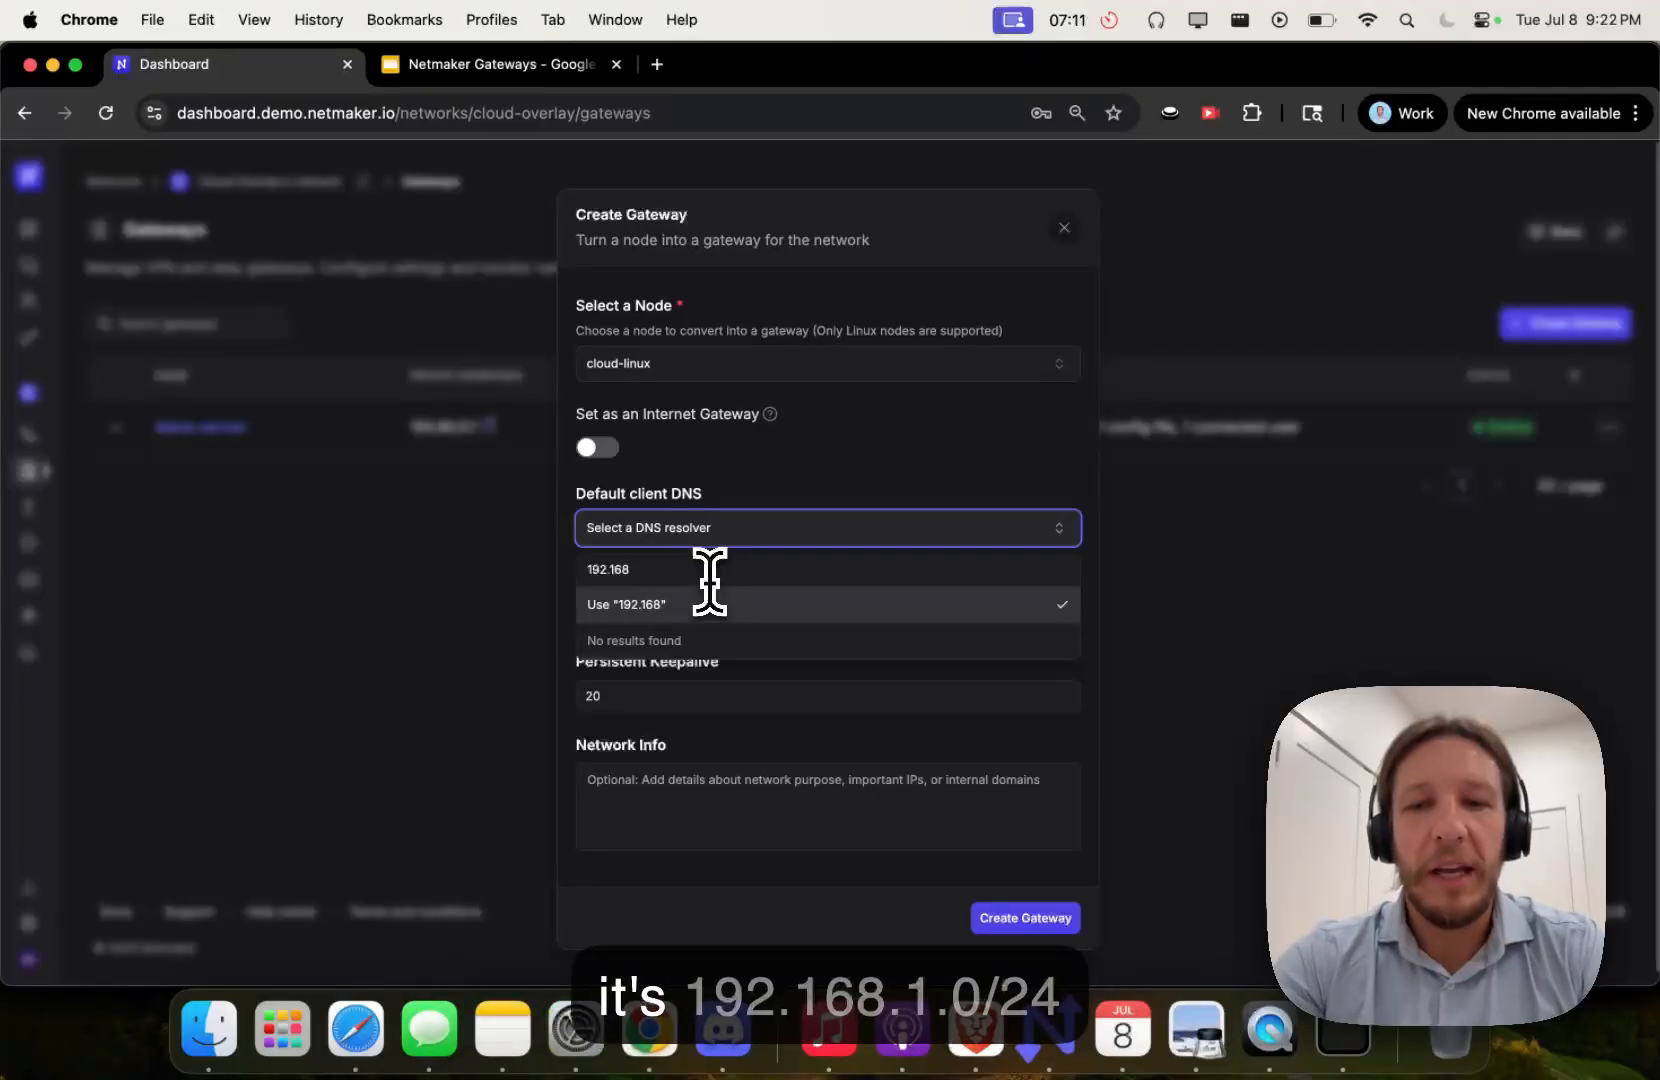
pyautogui.write('.1.0/24')
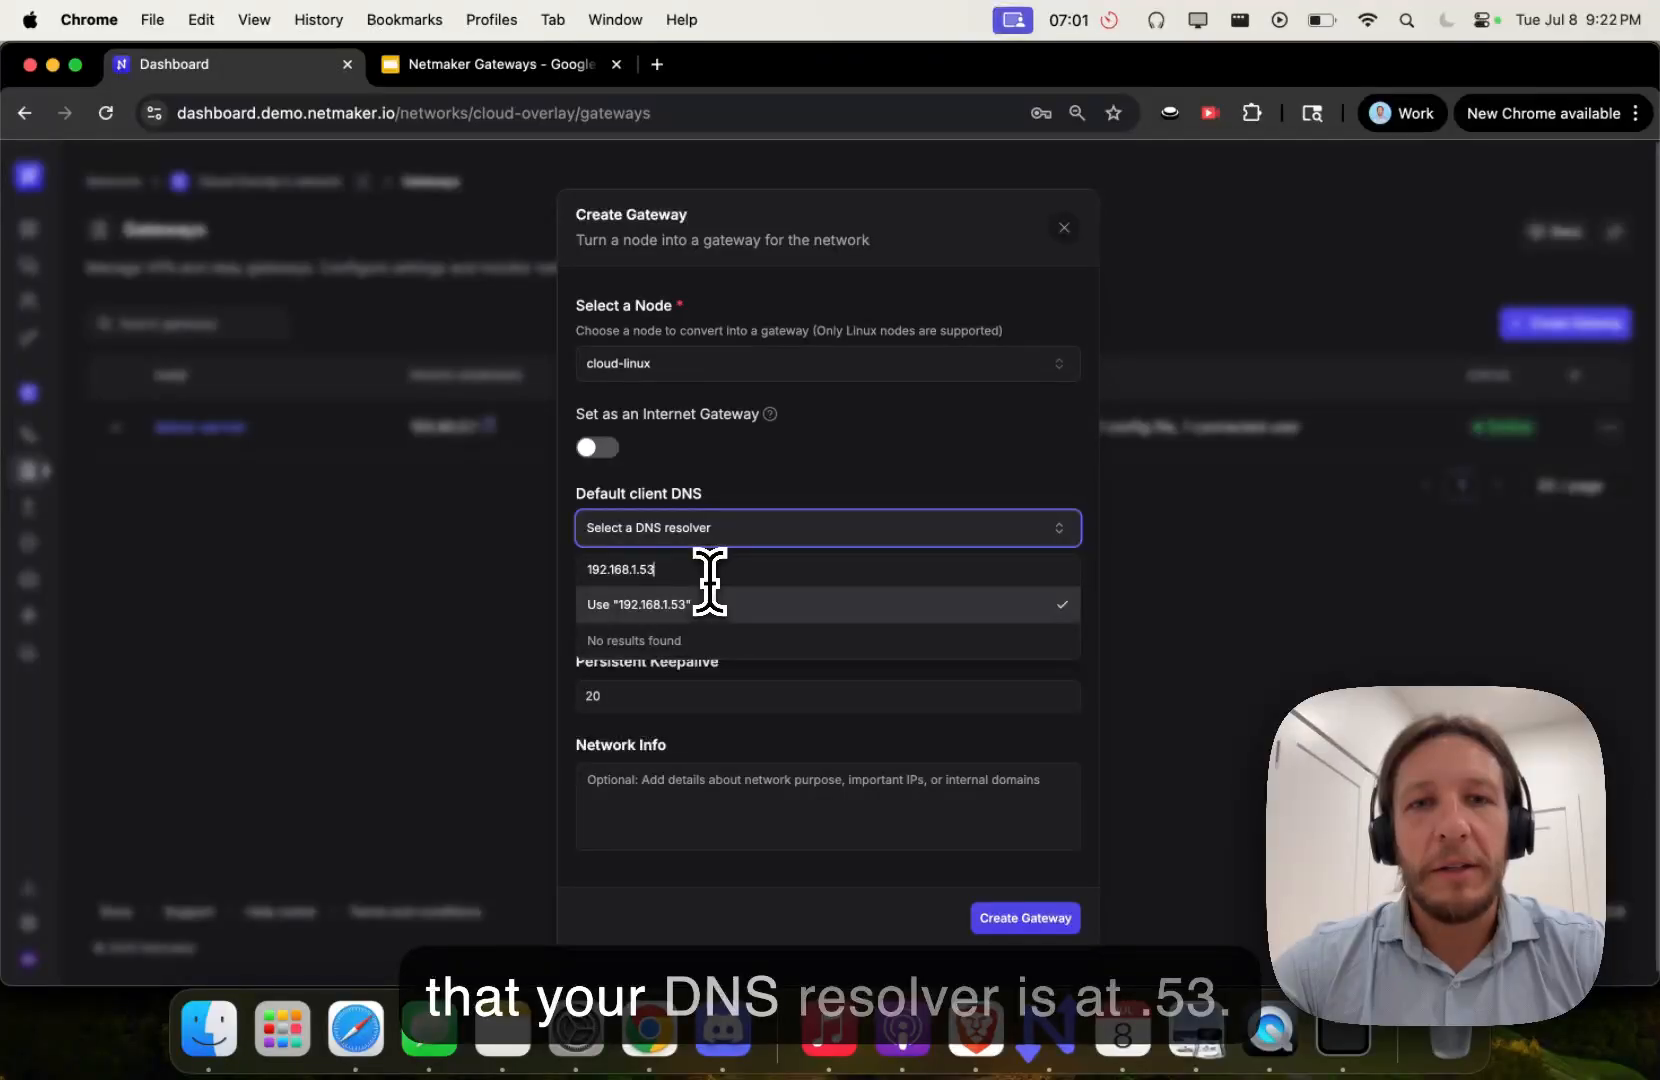
pyautogui.press('Return')
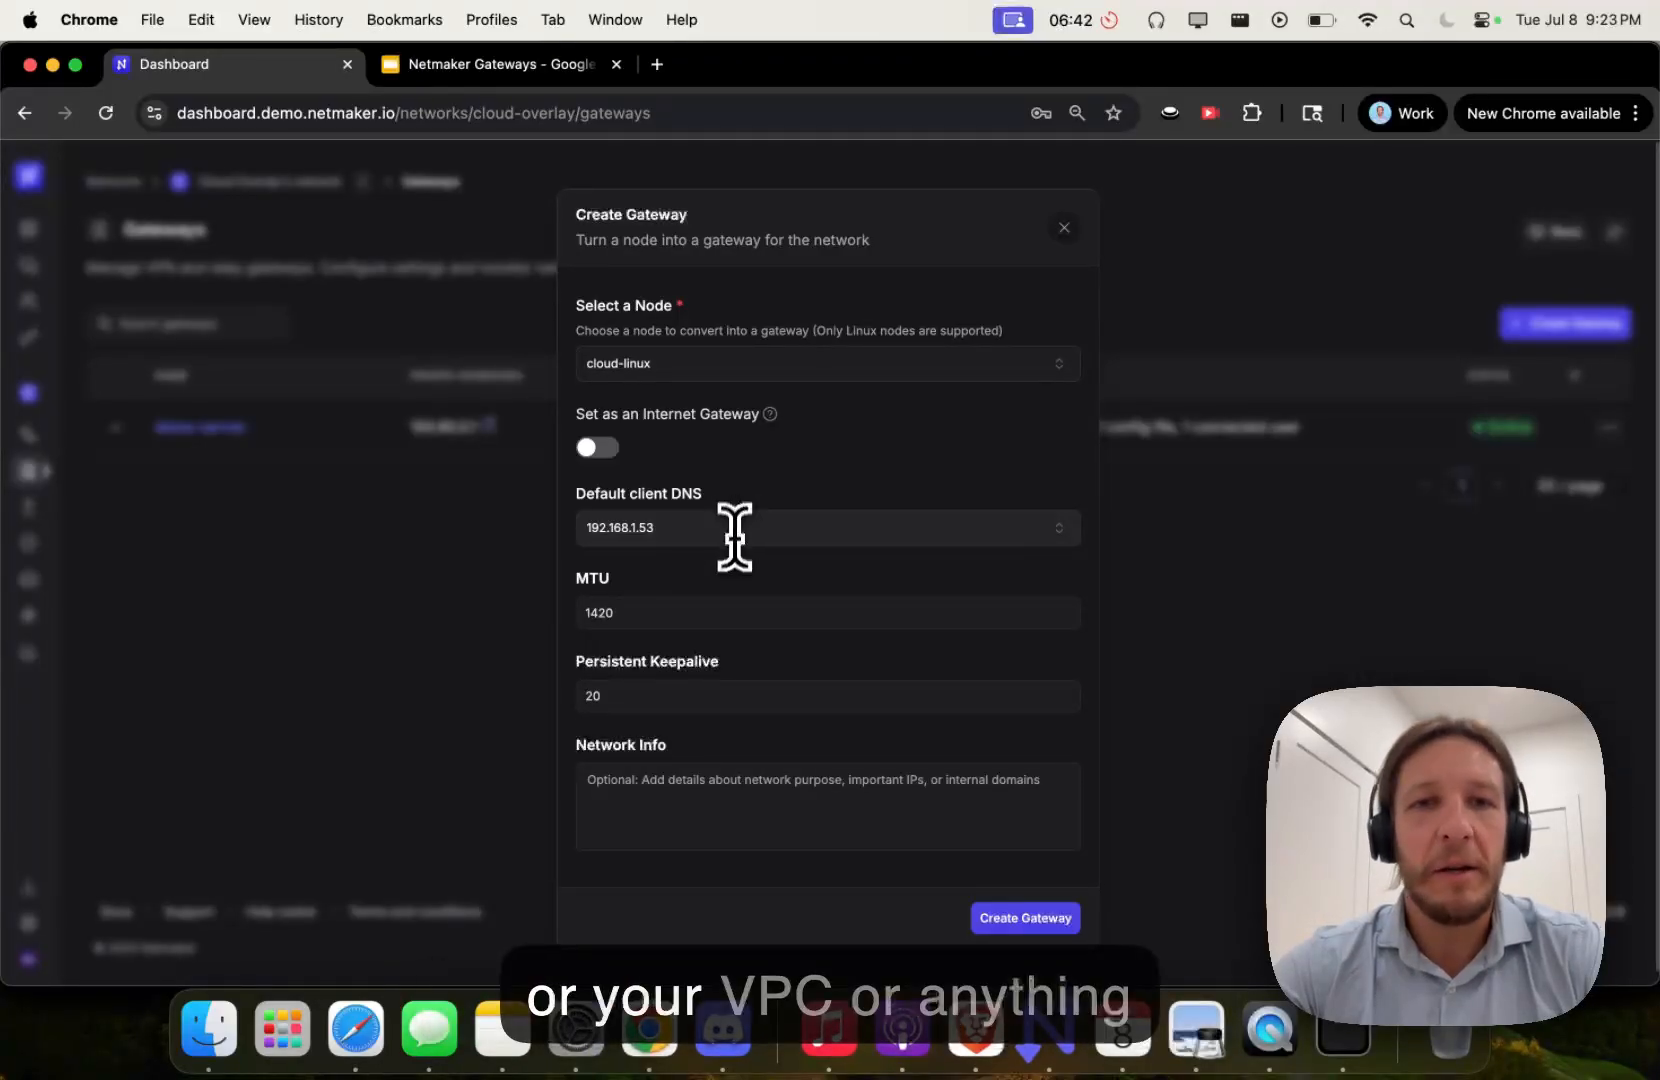
pyautogui.scroll(-1, 729, 602)
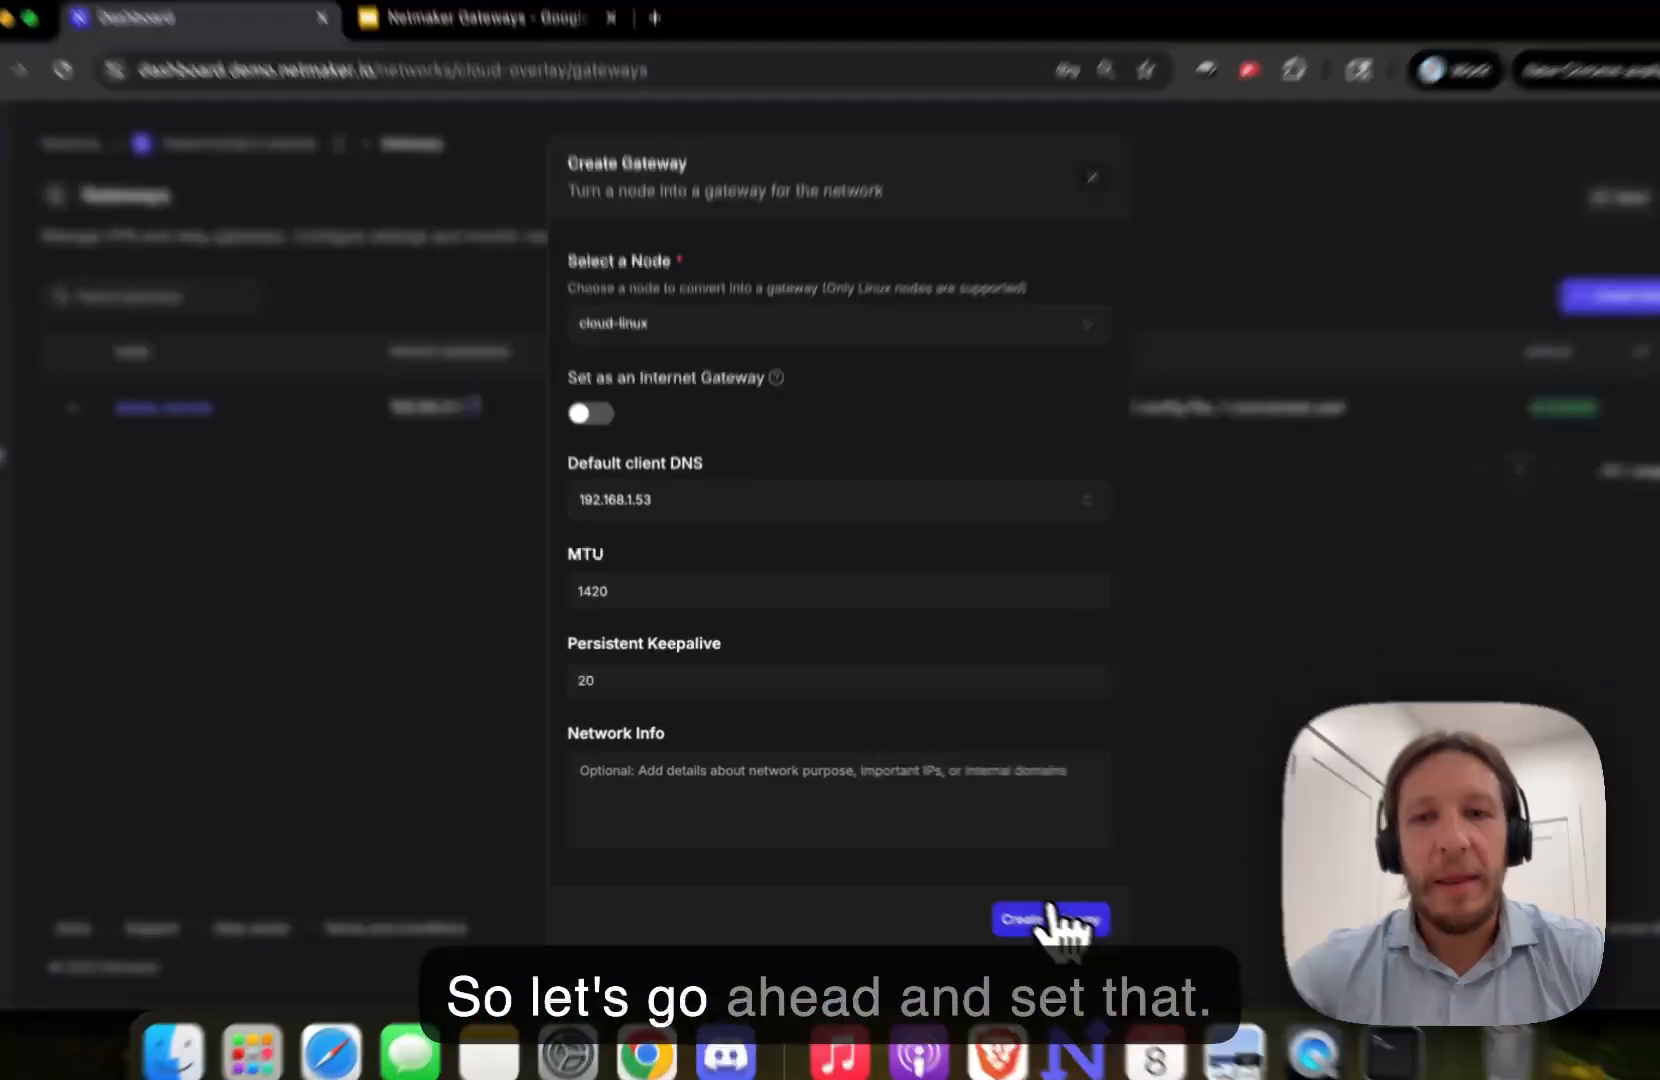
# - Create the cloud-linux gateway and switch to the Internet Access network
pyautogui.click(1025, 903)
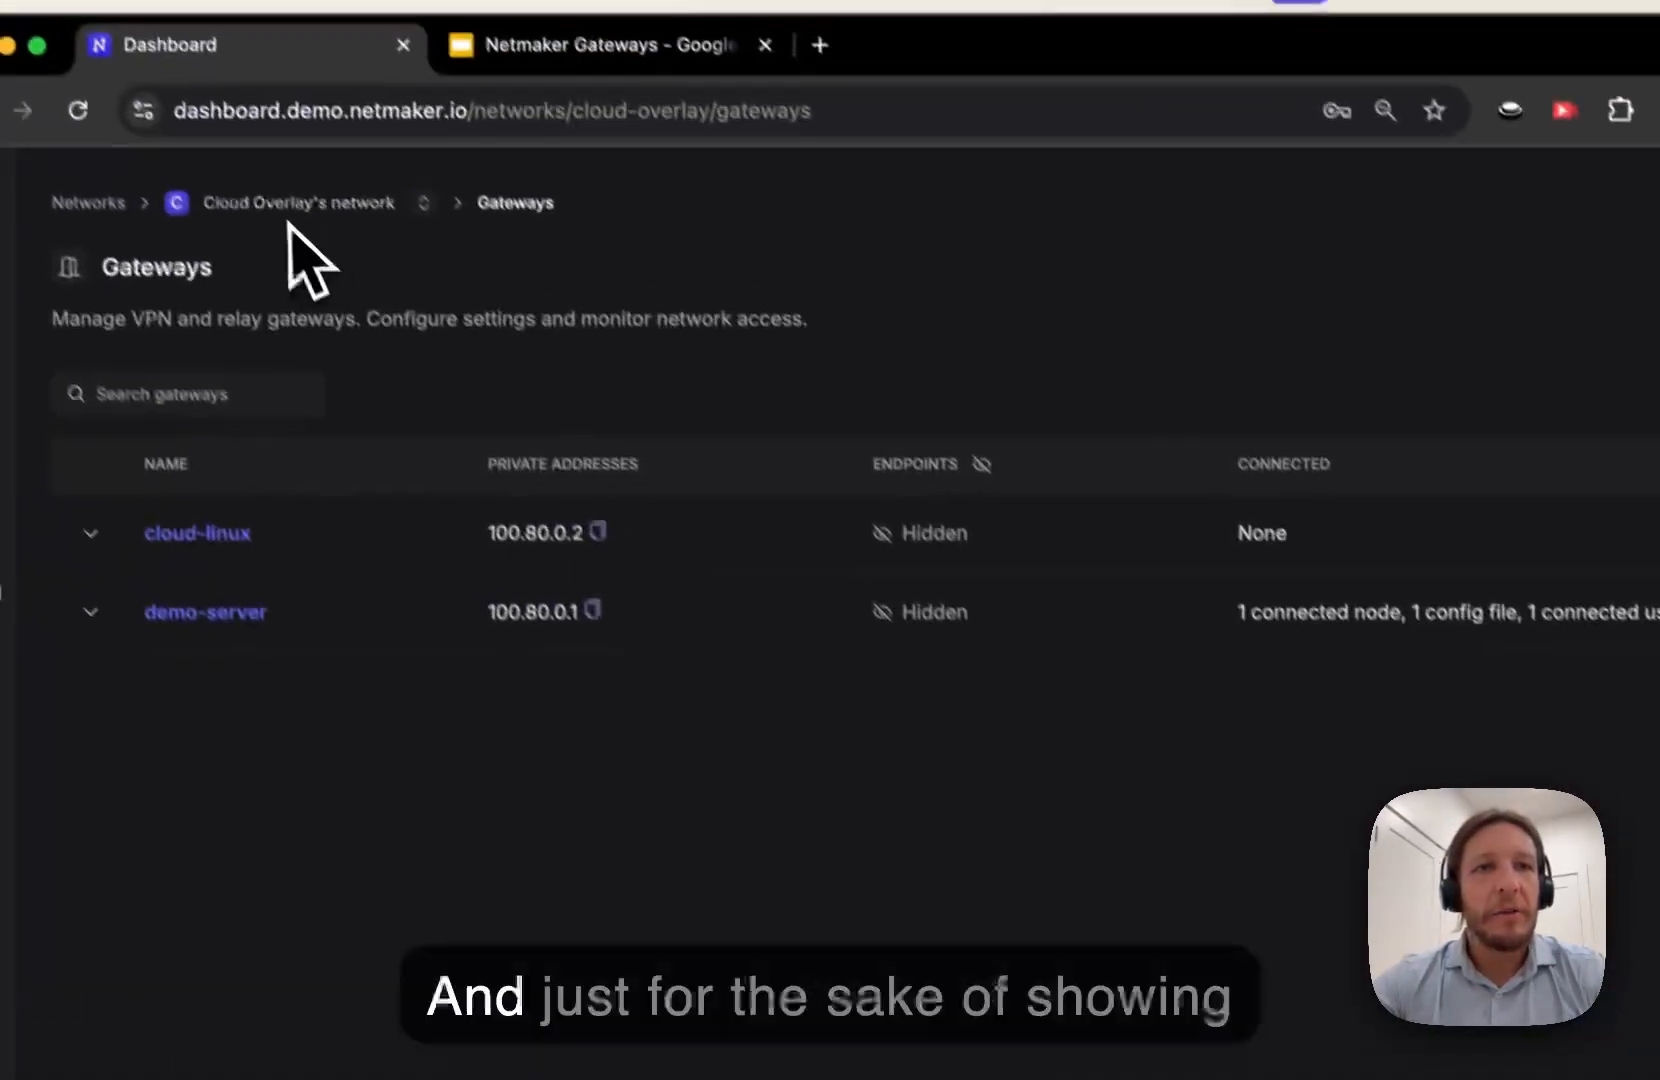
pyautogui.click(117, 18)
pyautogui.click(553, 452)
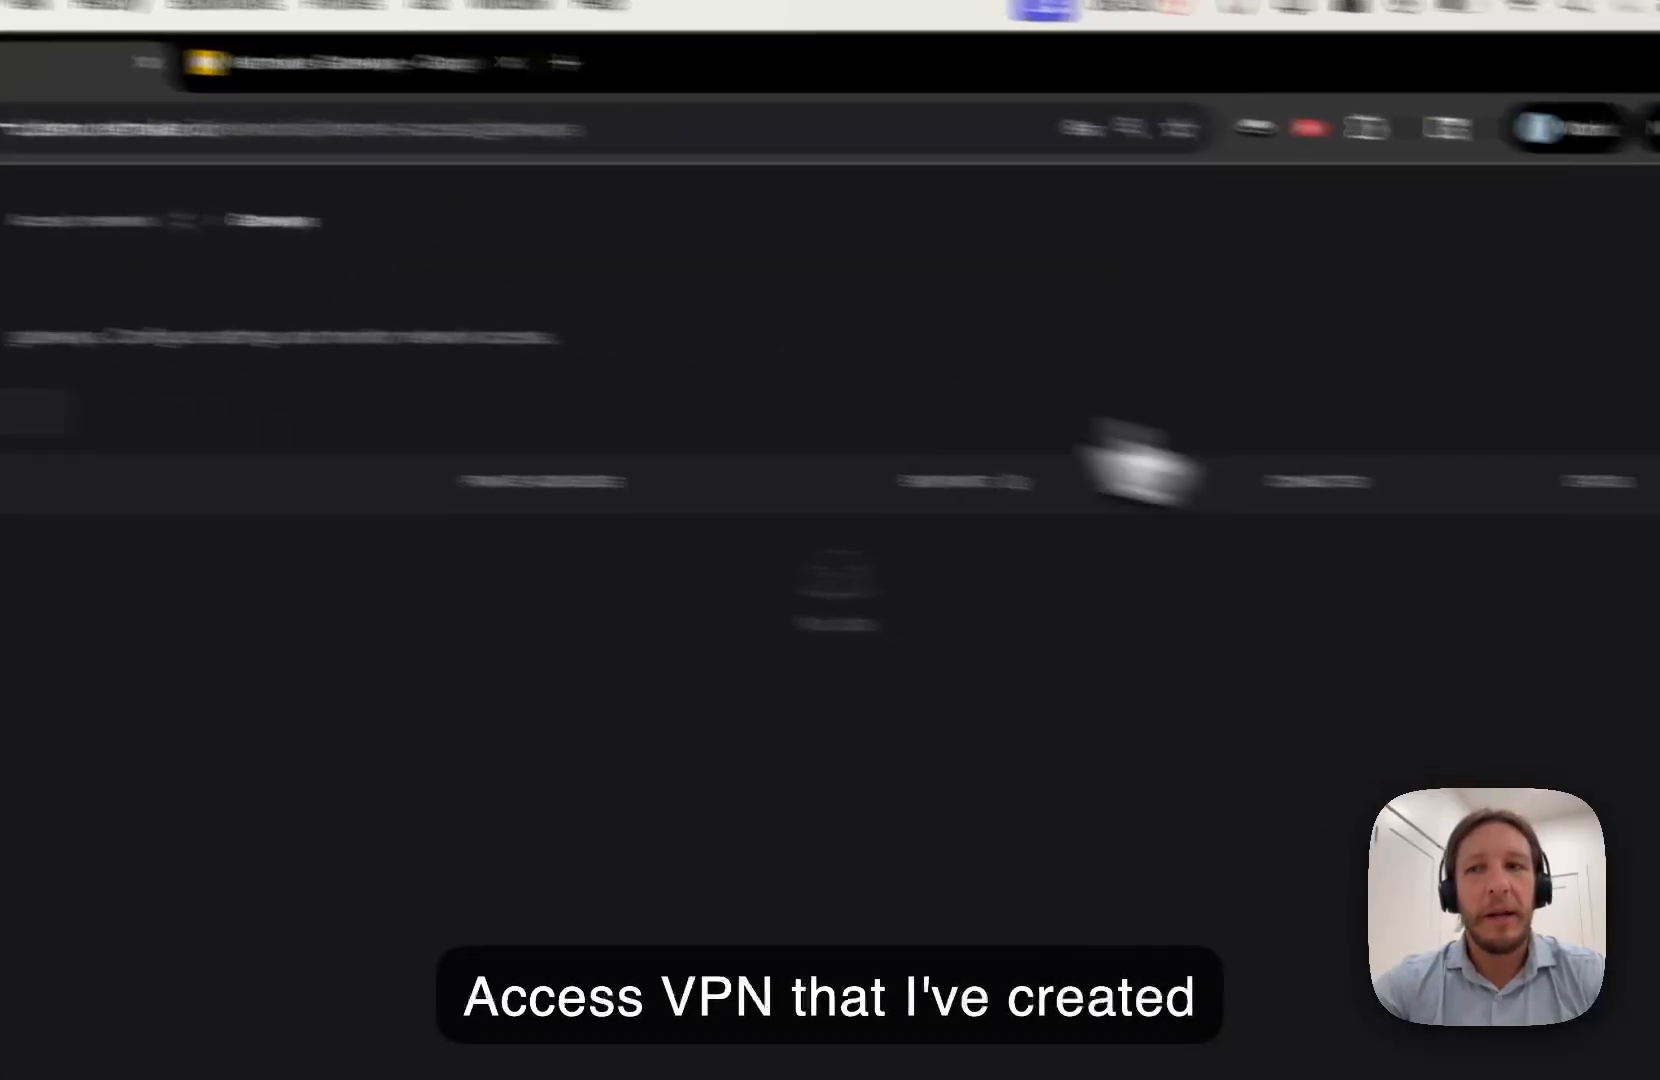
# - Create demo-server as an internet gateway on Internet Access with Cloudflare DNS (1.1.1.1)
pyautogui.click(1659, 438)
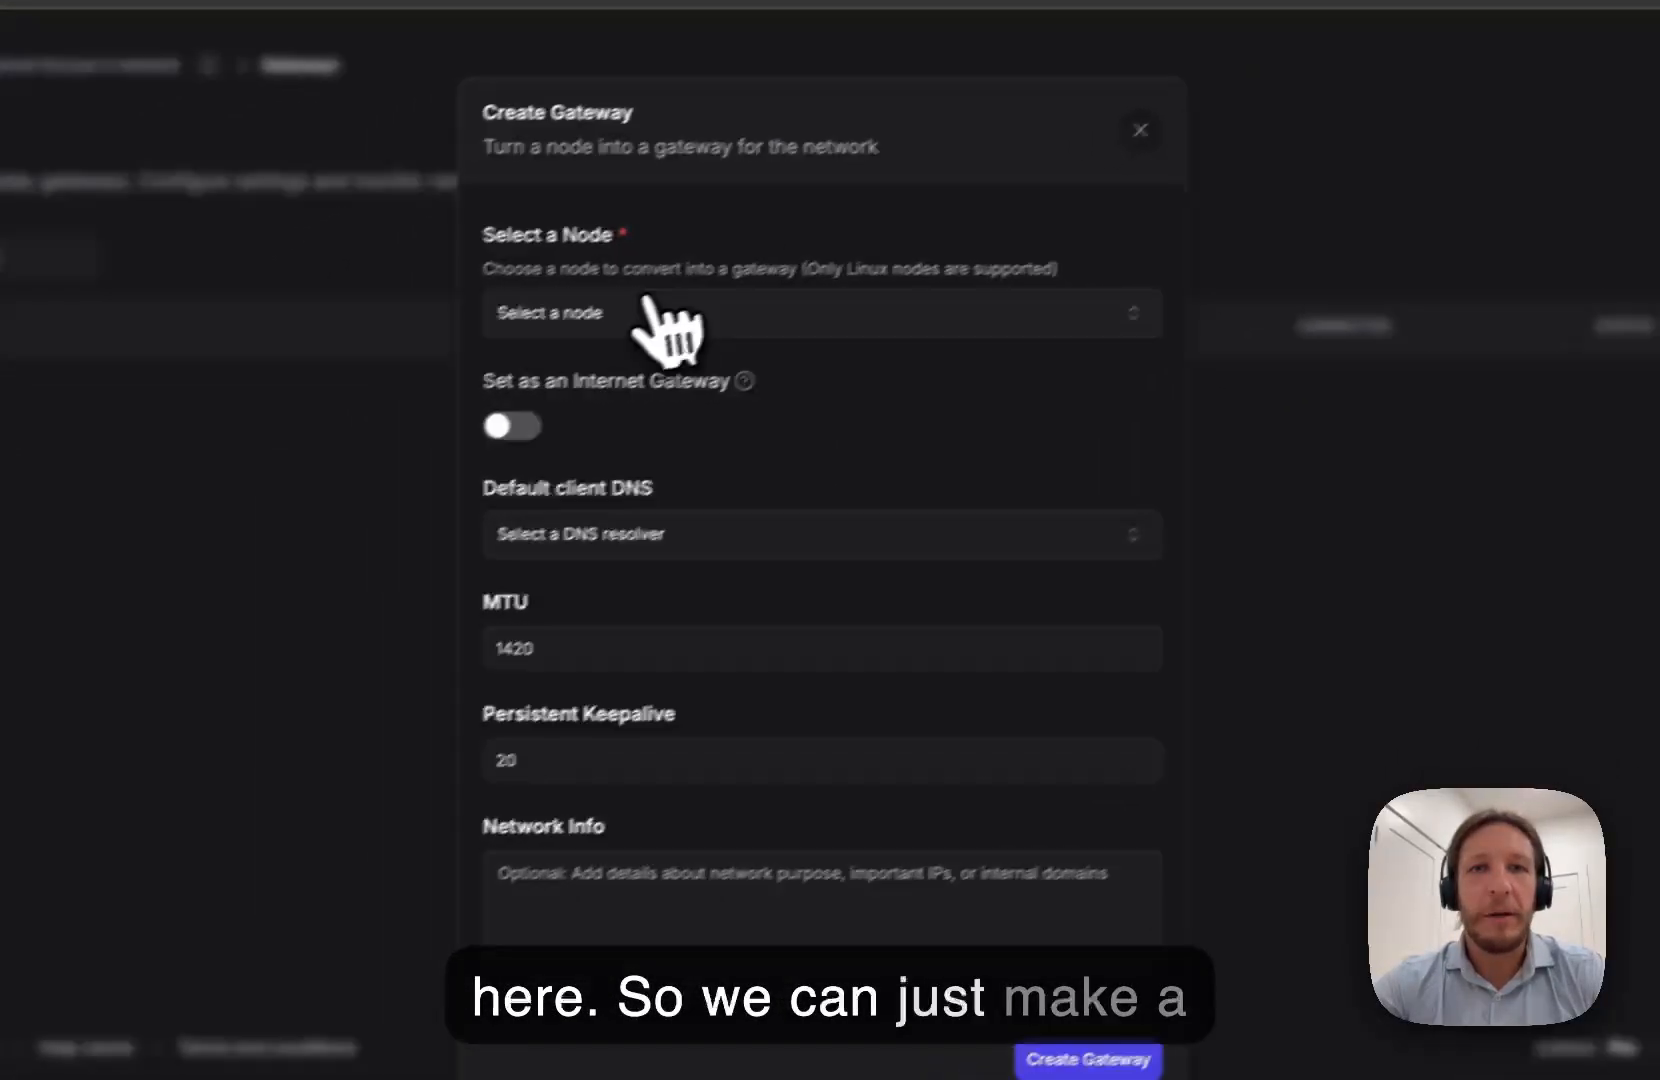
pyautogui.click(648, 310)
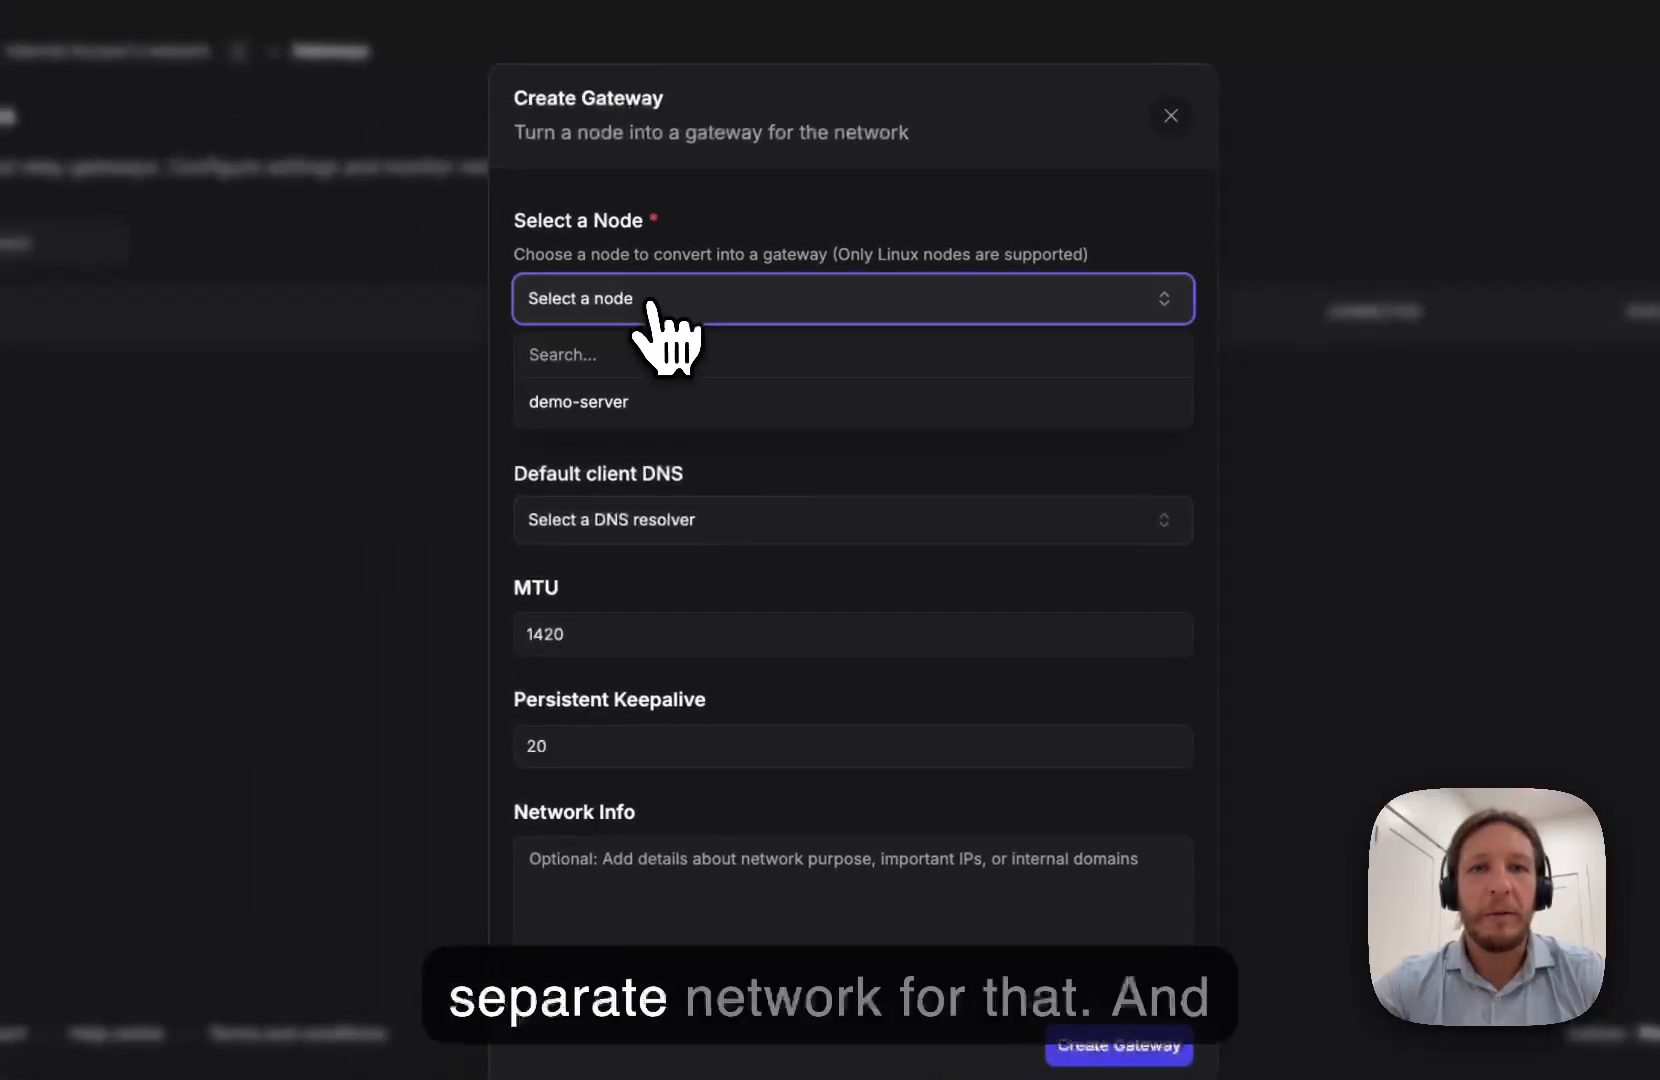
pyautogui.click(612, 383)
pyautogui.click(545, 418)
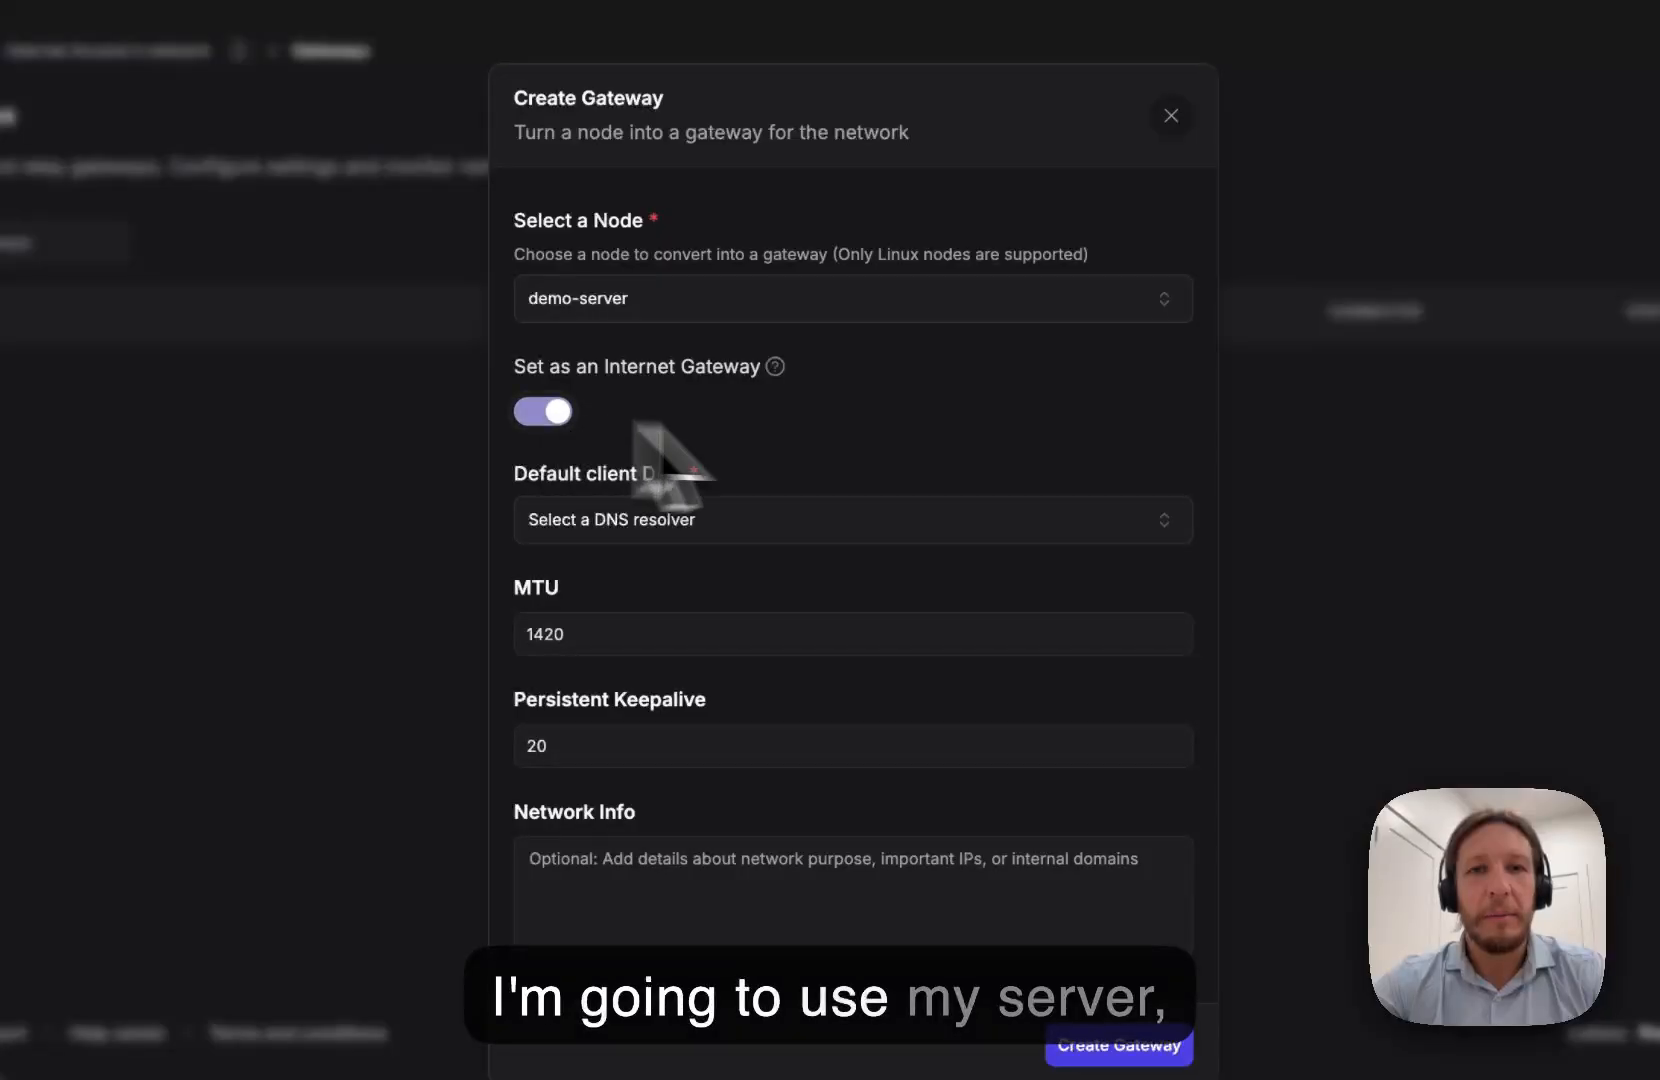
pyautogui.click(878, 537)
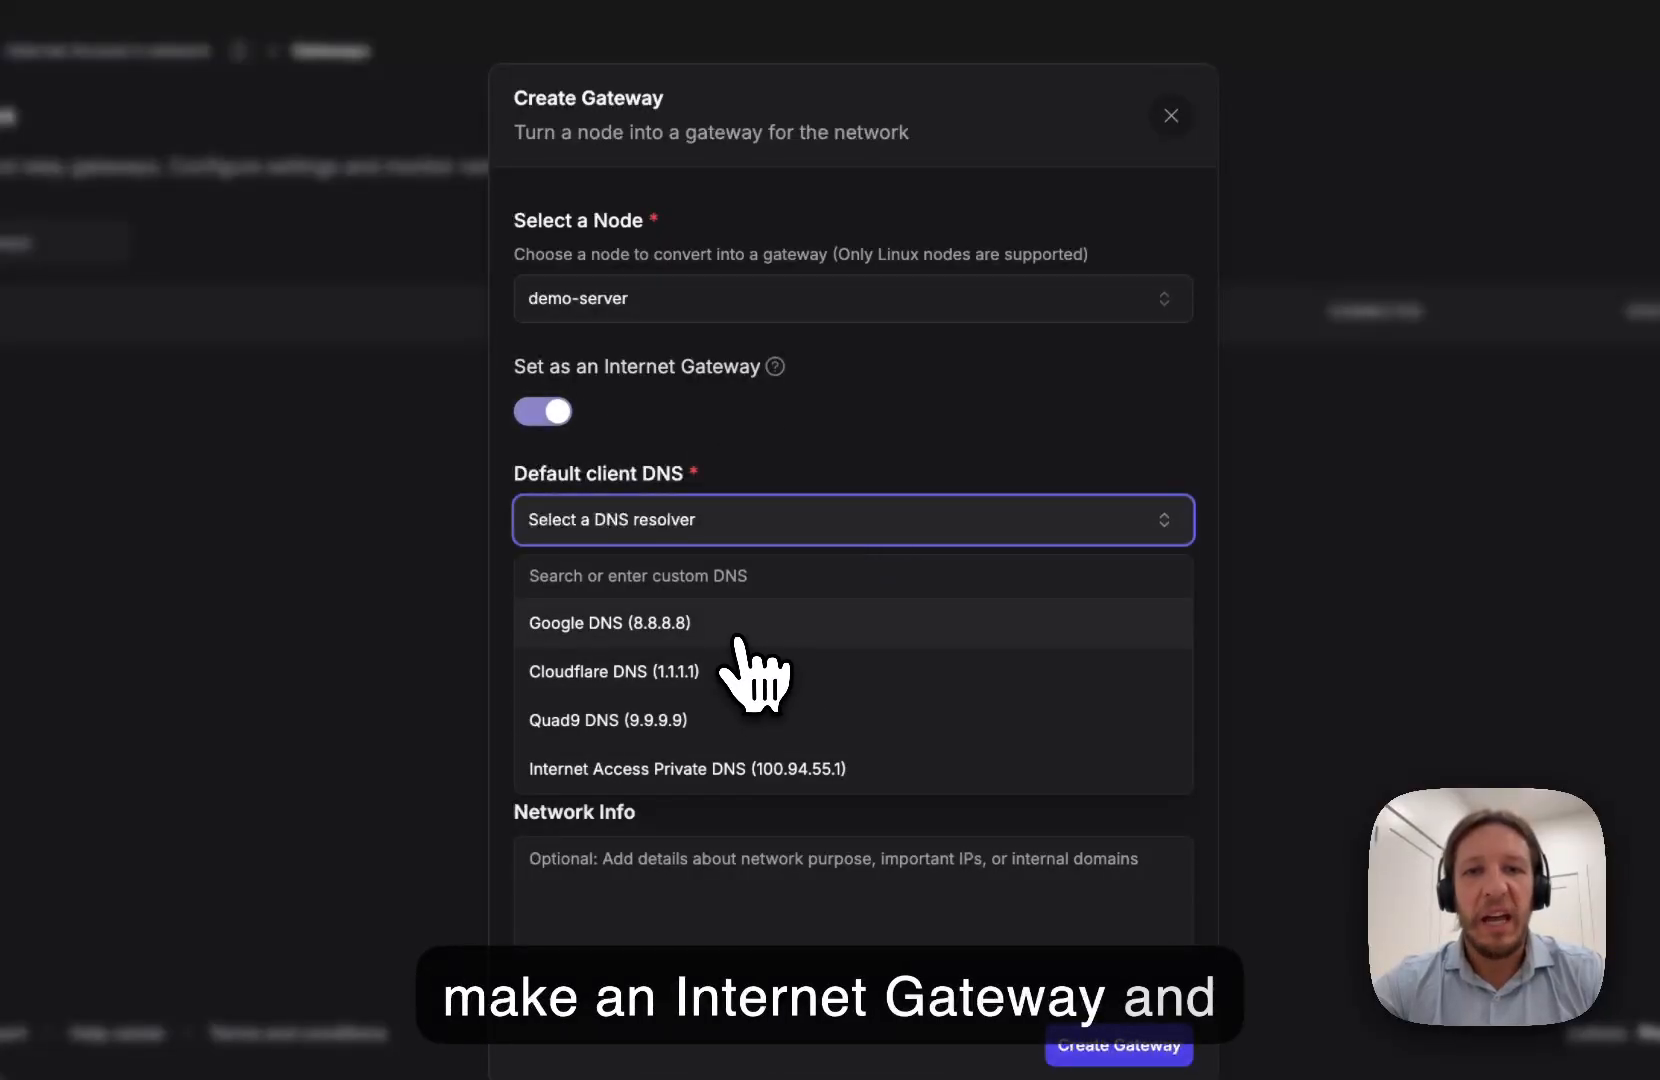
pyautogui.click(725, 675)
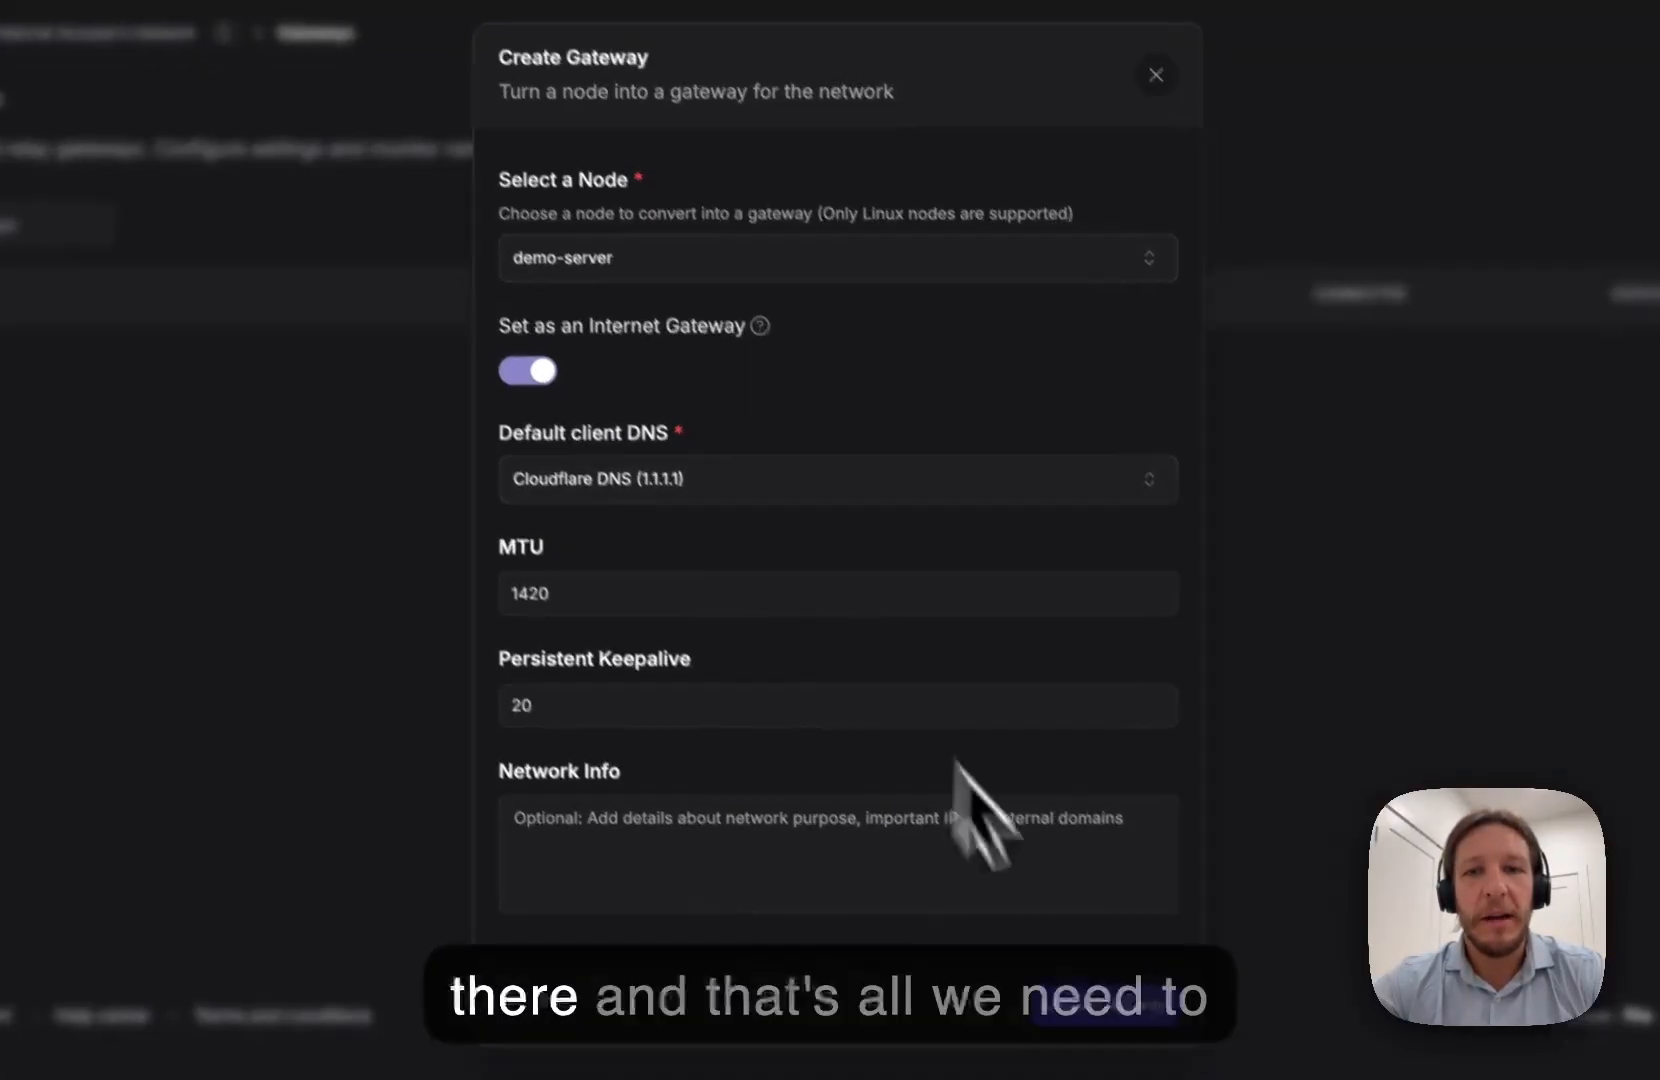
pyautogui.click(1070, 966)
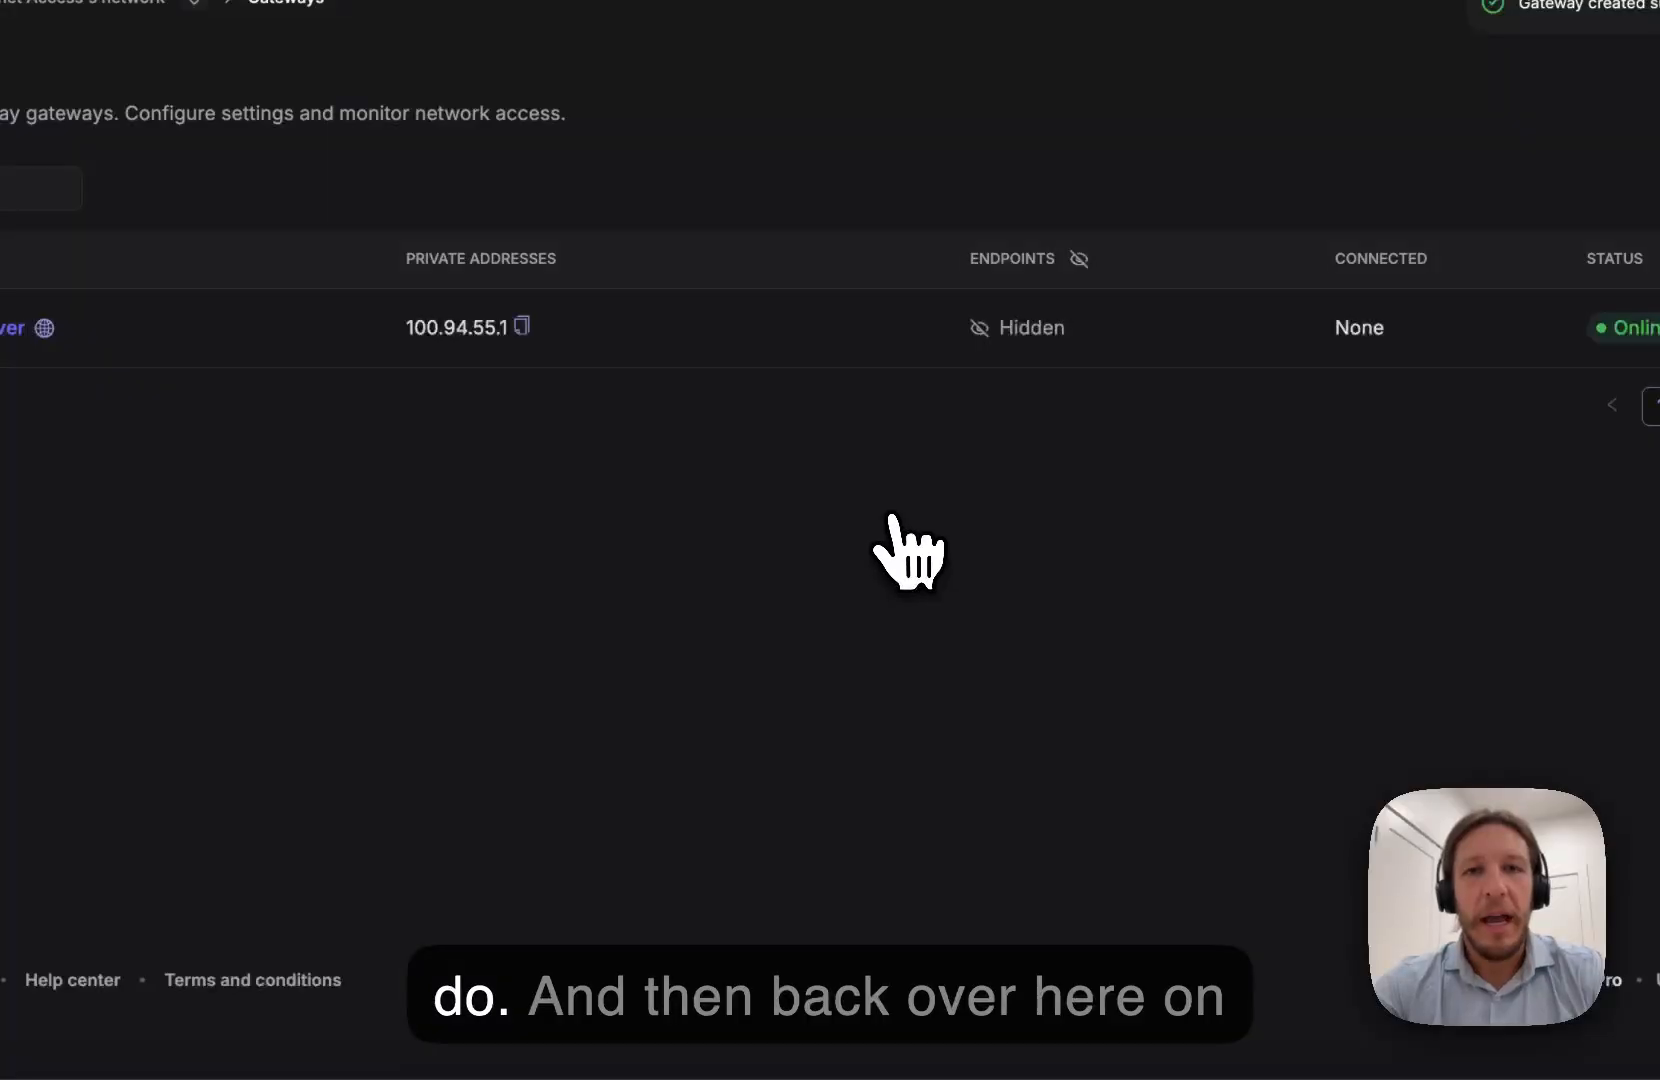
pyautogui.press('super+Tab')
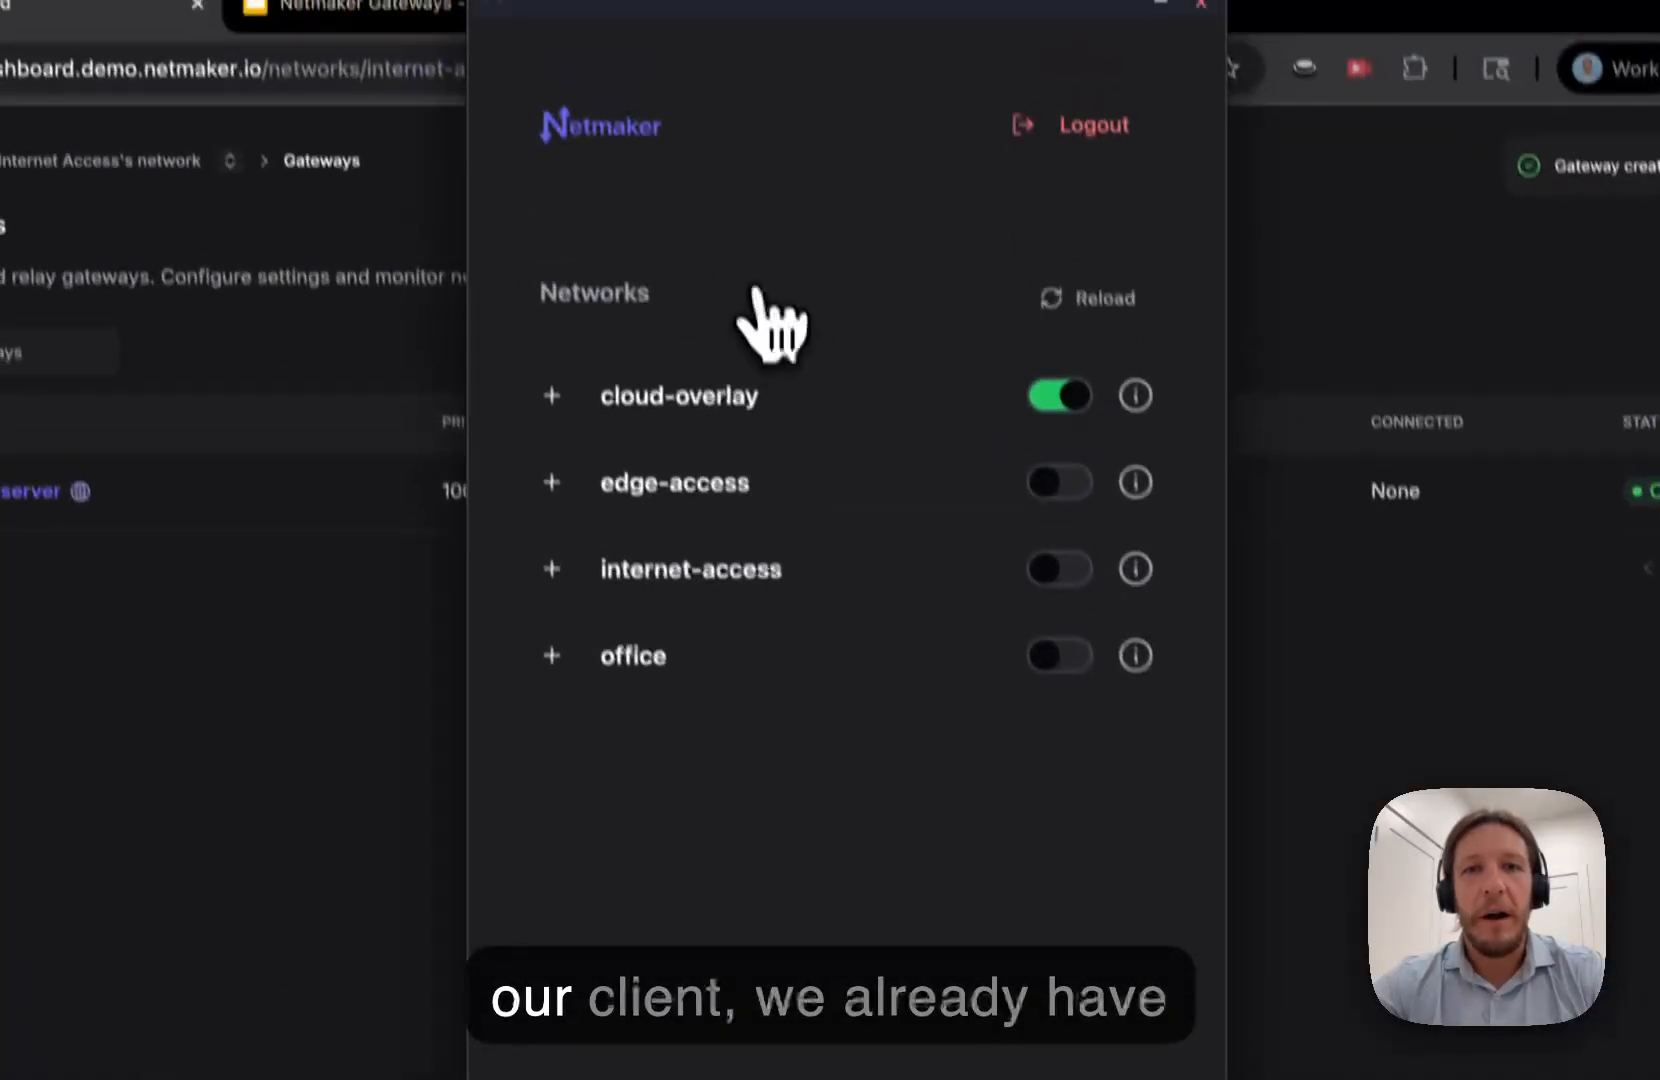
# - Review the internet-access gateways, disconnect from cloud-overlay and connect to internet-access instead
pyautogui.click(516, 405)
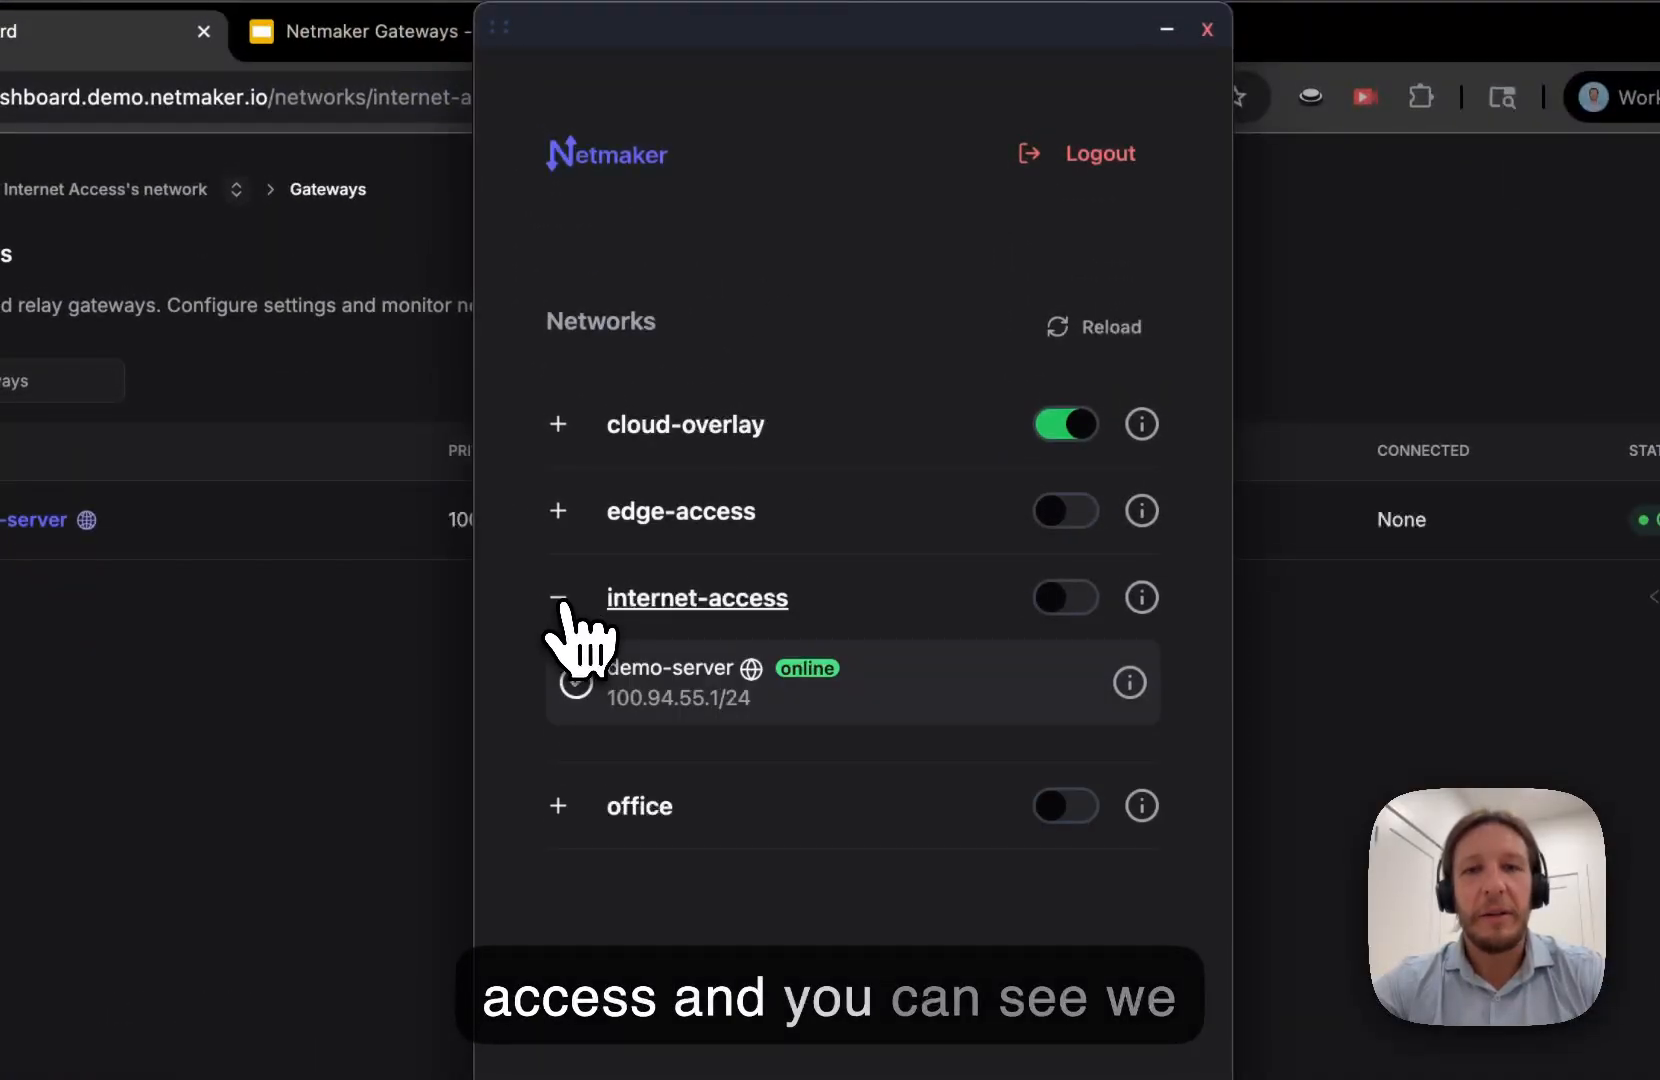
pyautogui.click(558, 605)
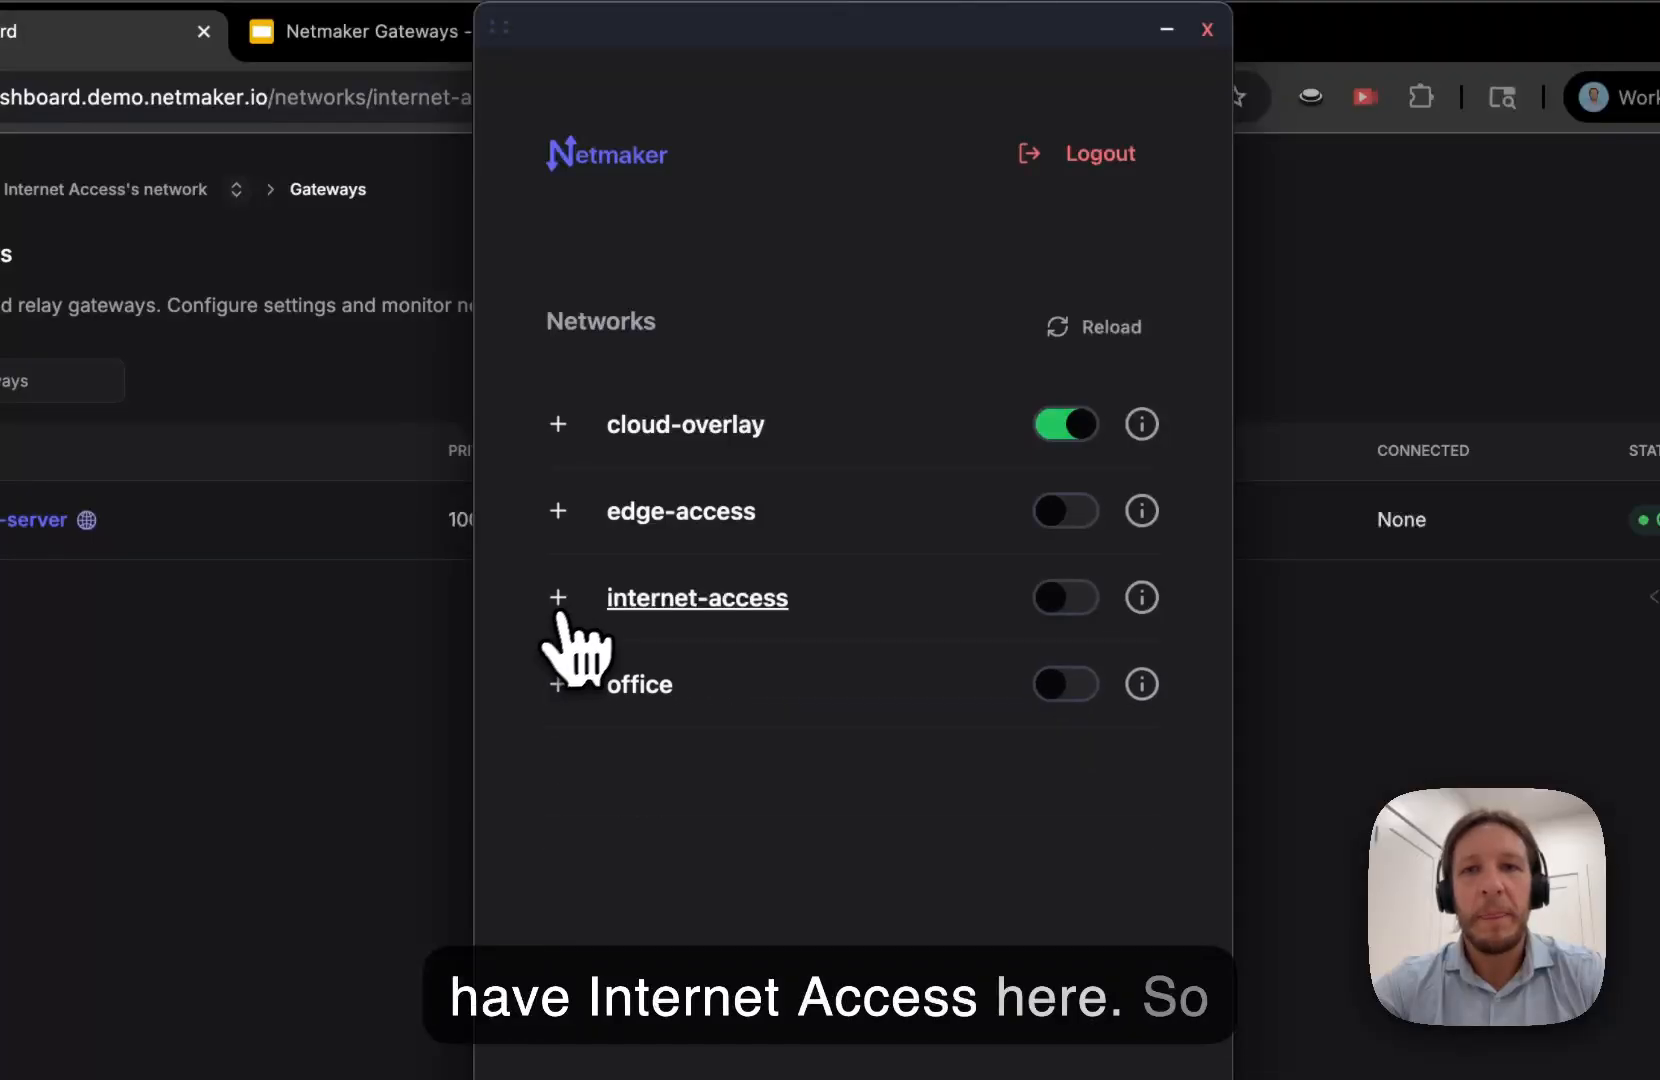
pyautogui.click(1060, 432)
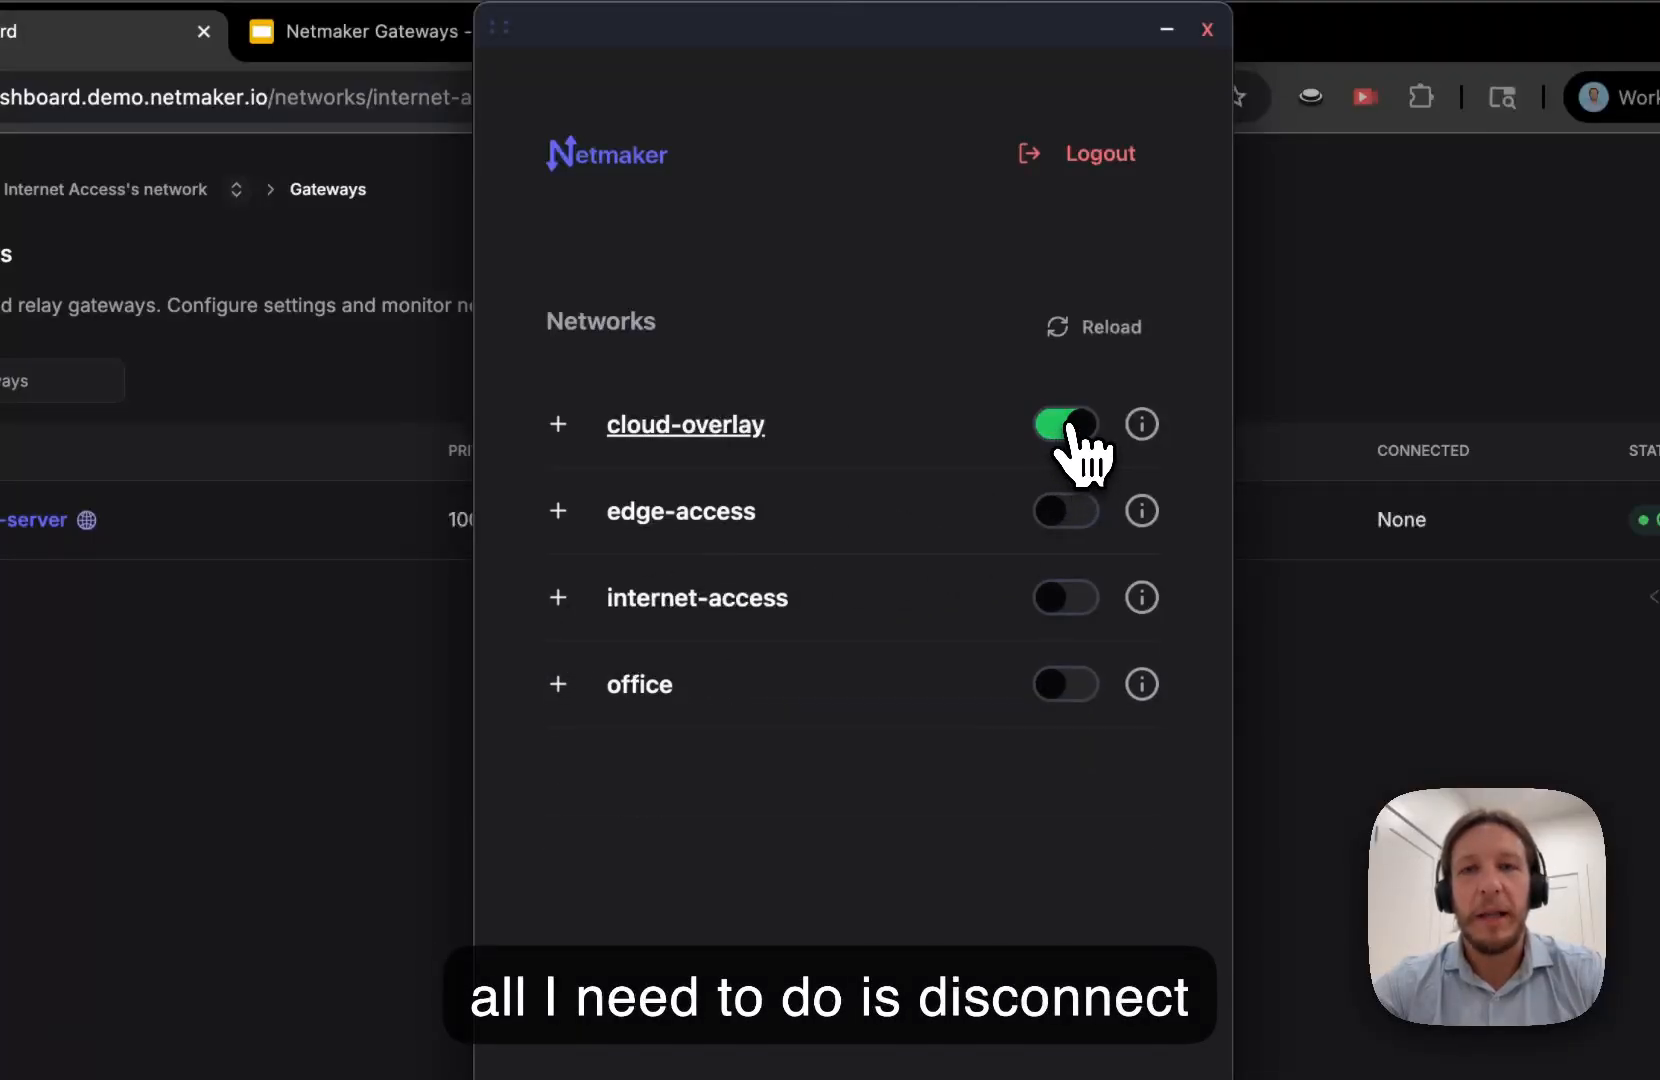
pyautogui.click(1063, 438)
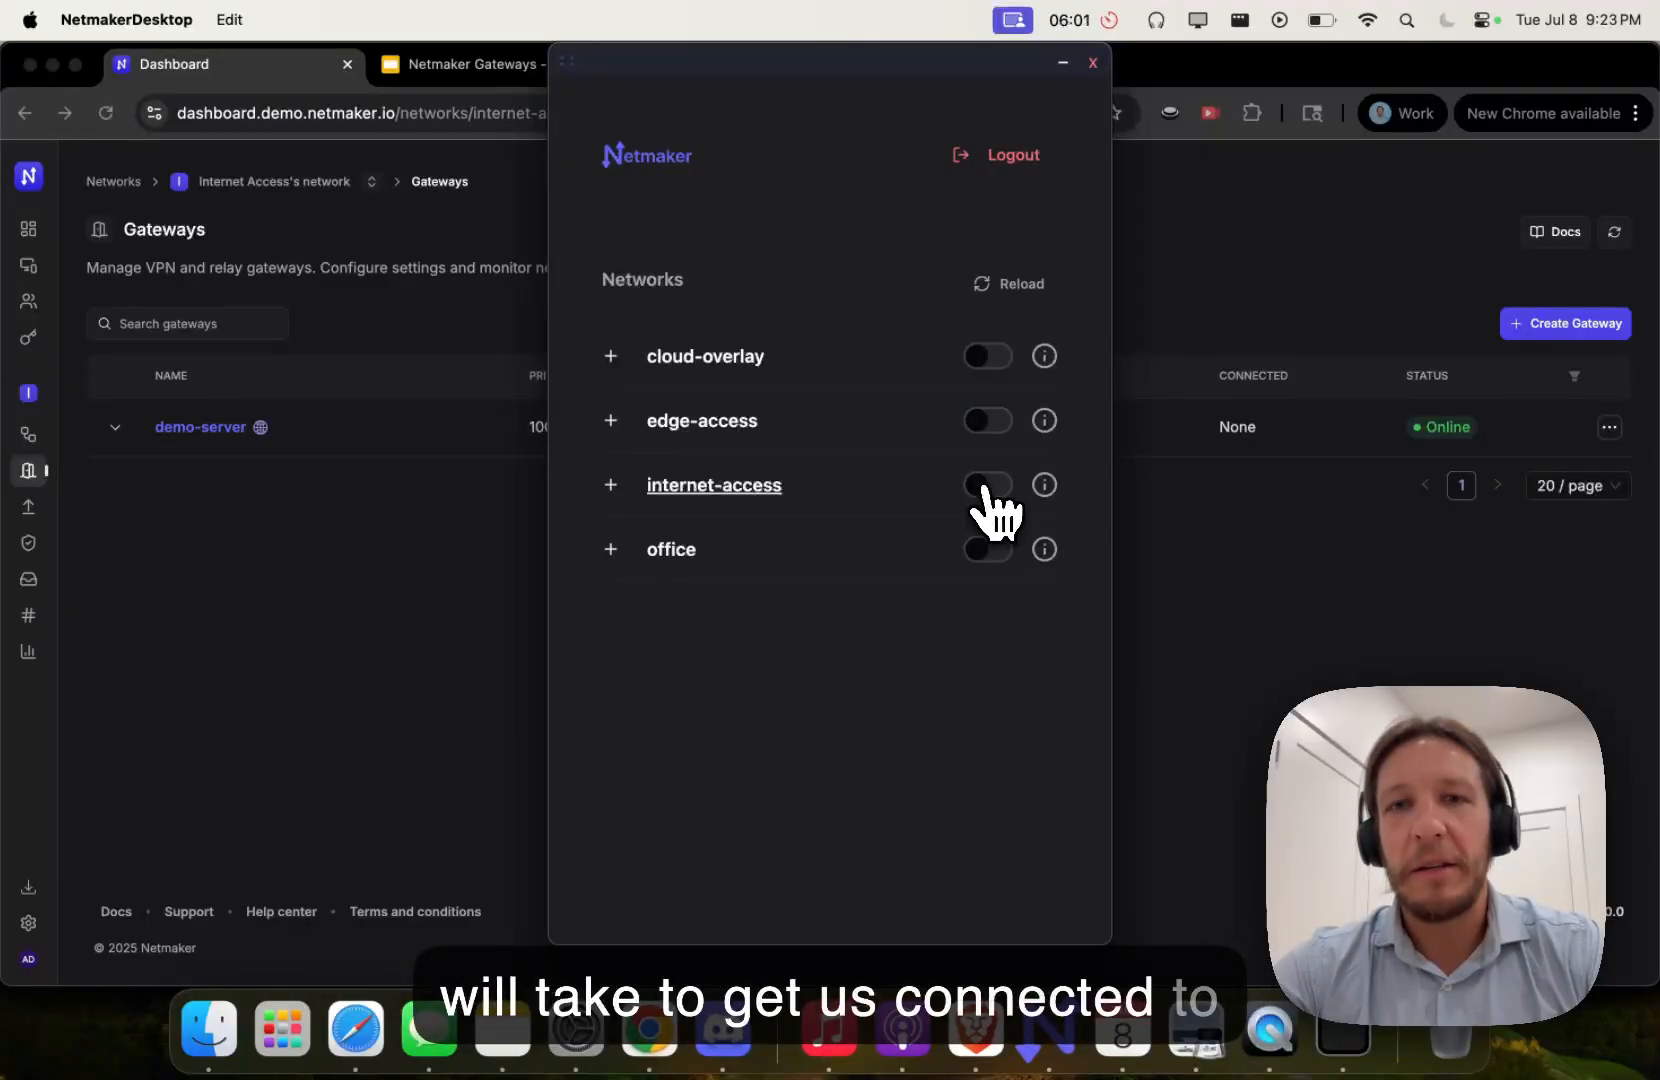
pyautogui.click(990, 485)
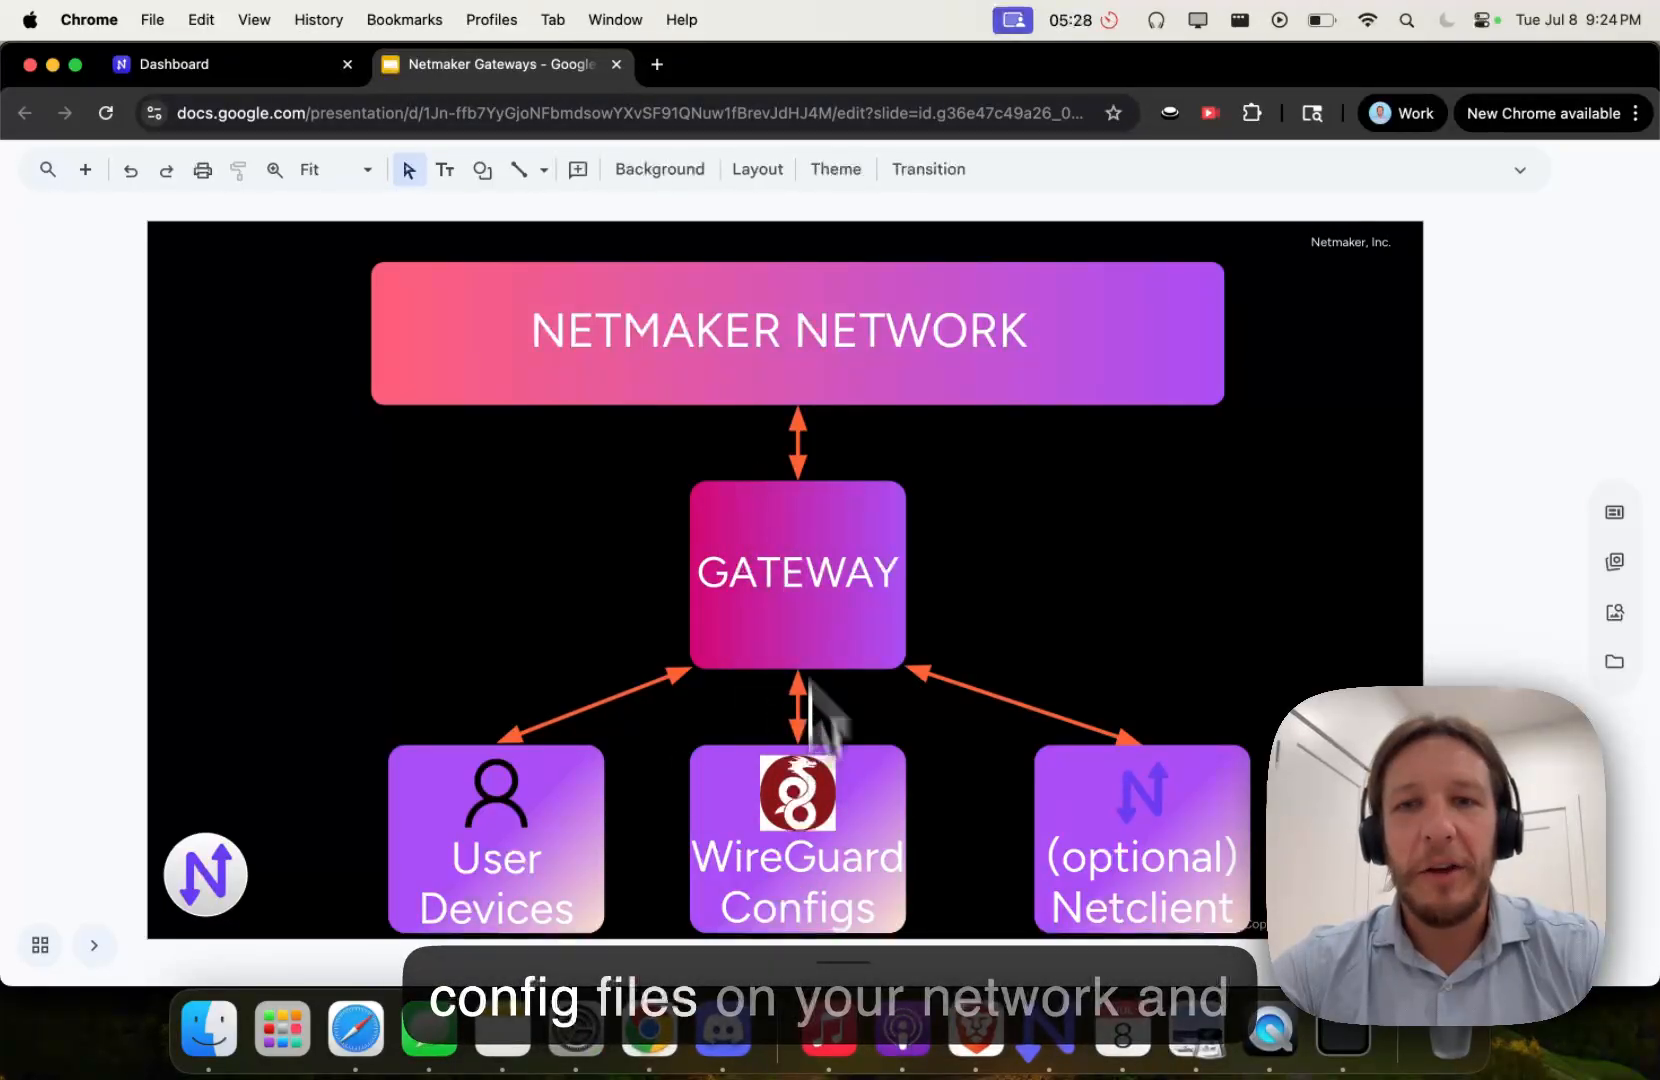
# - Select the optional Netclient box on the Netmaker Gateways diagram slide
pyautogui.click(1035, 768)
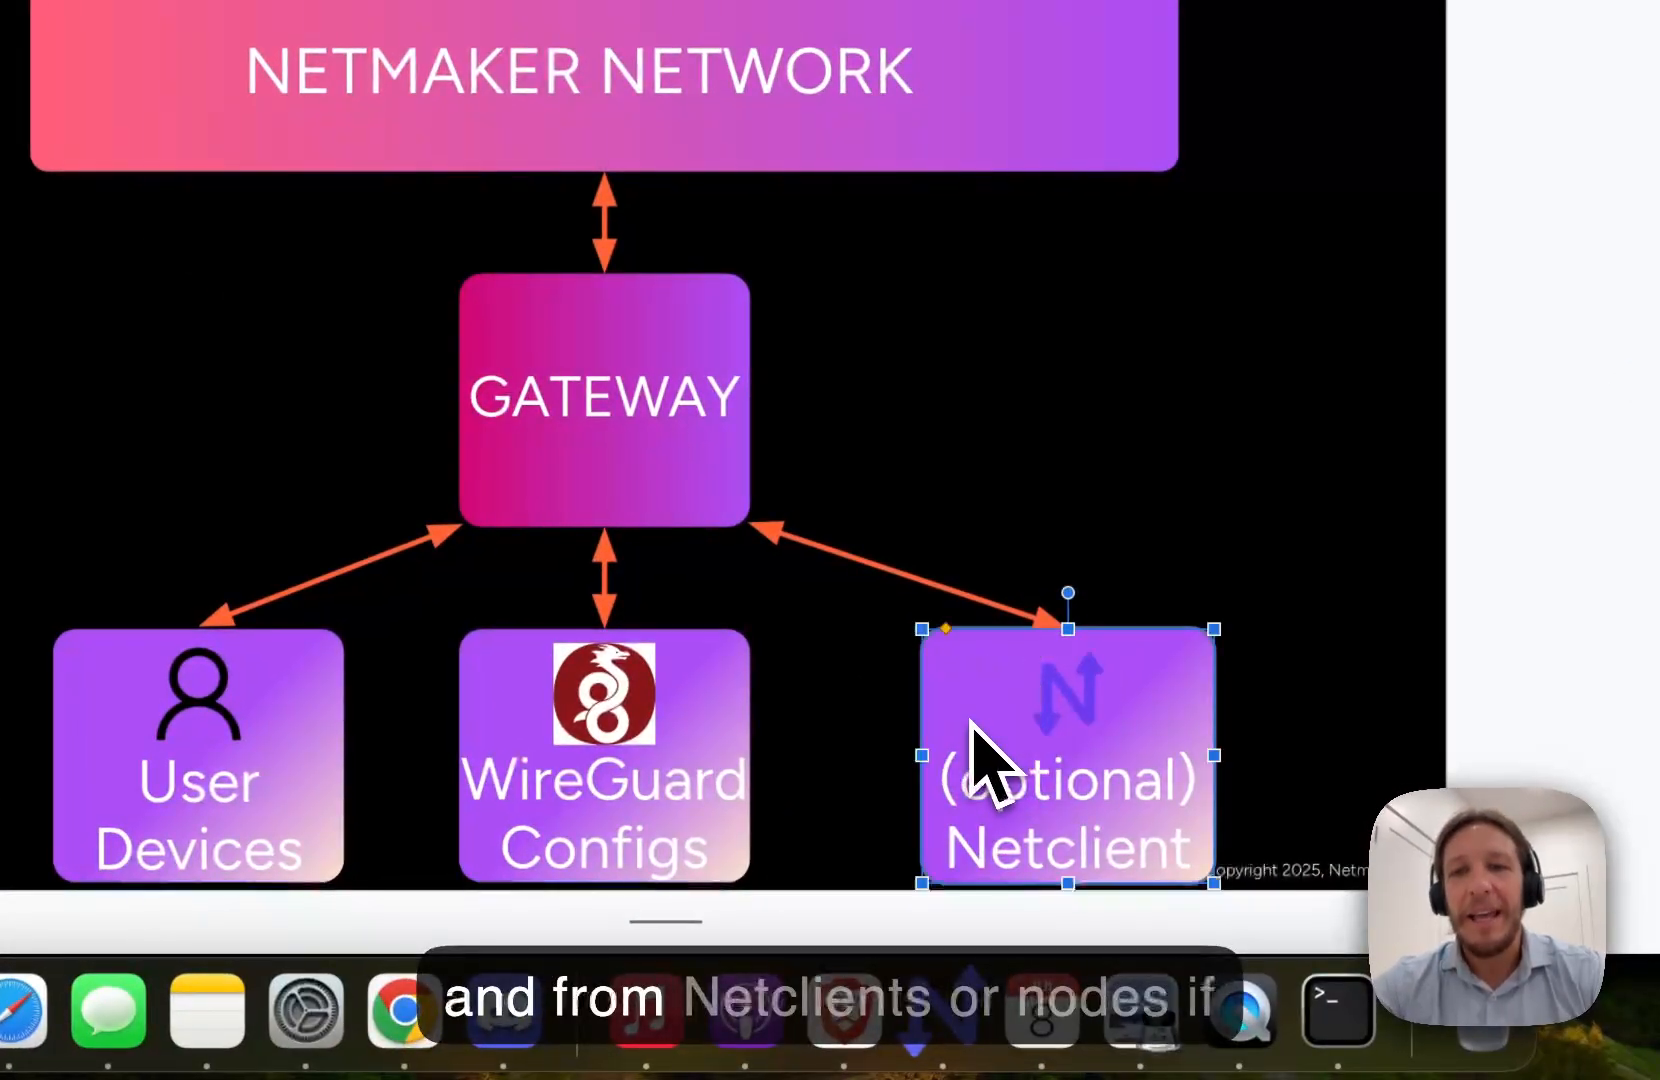